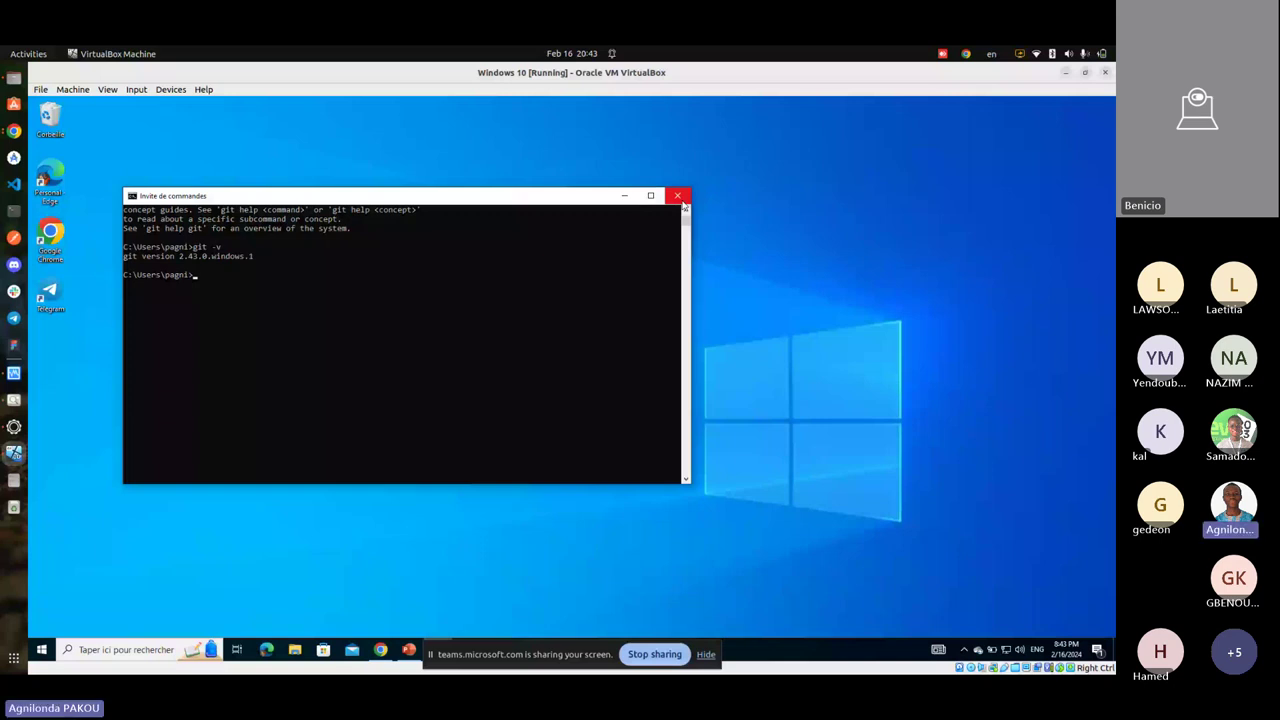
# - Leave the Windows 10 virtual machine and switch to the Ubuntu host desktop
pyautogui.hotkey('alt', 'Tab')
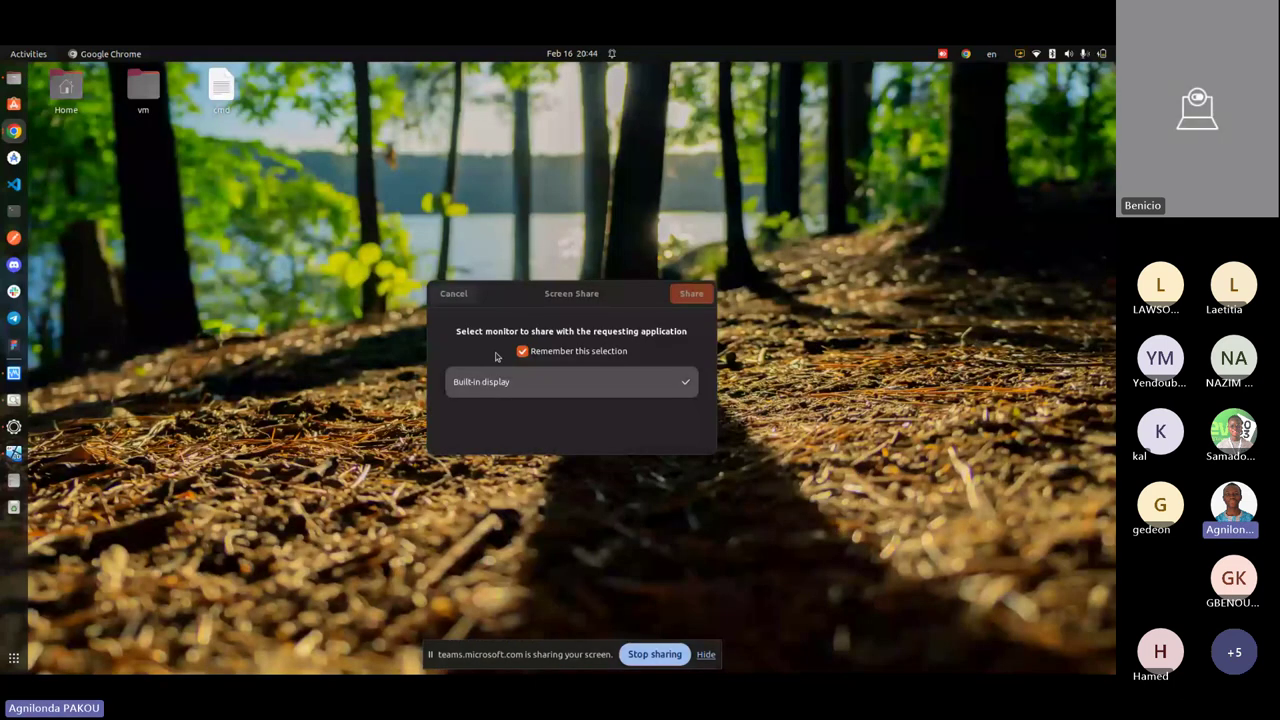
# - Cancel the screen-share monitor request and bring up a new terminal window
pyautogui.click(453, 293)
pyautogui.hotkey('alt', 'Tab')
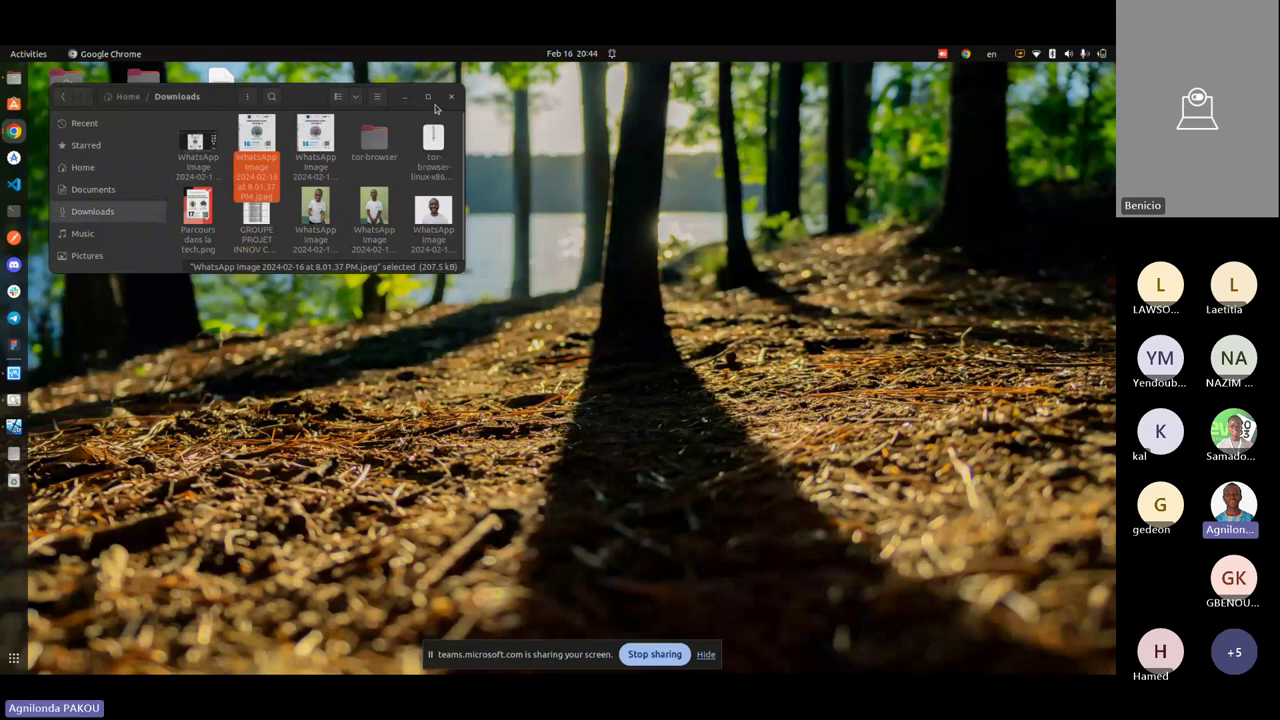
pyautogui.hotkey('ctrl', 'alt', 't')
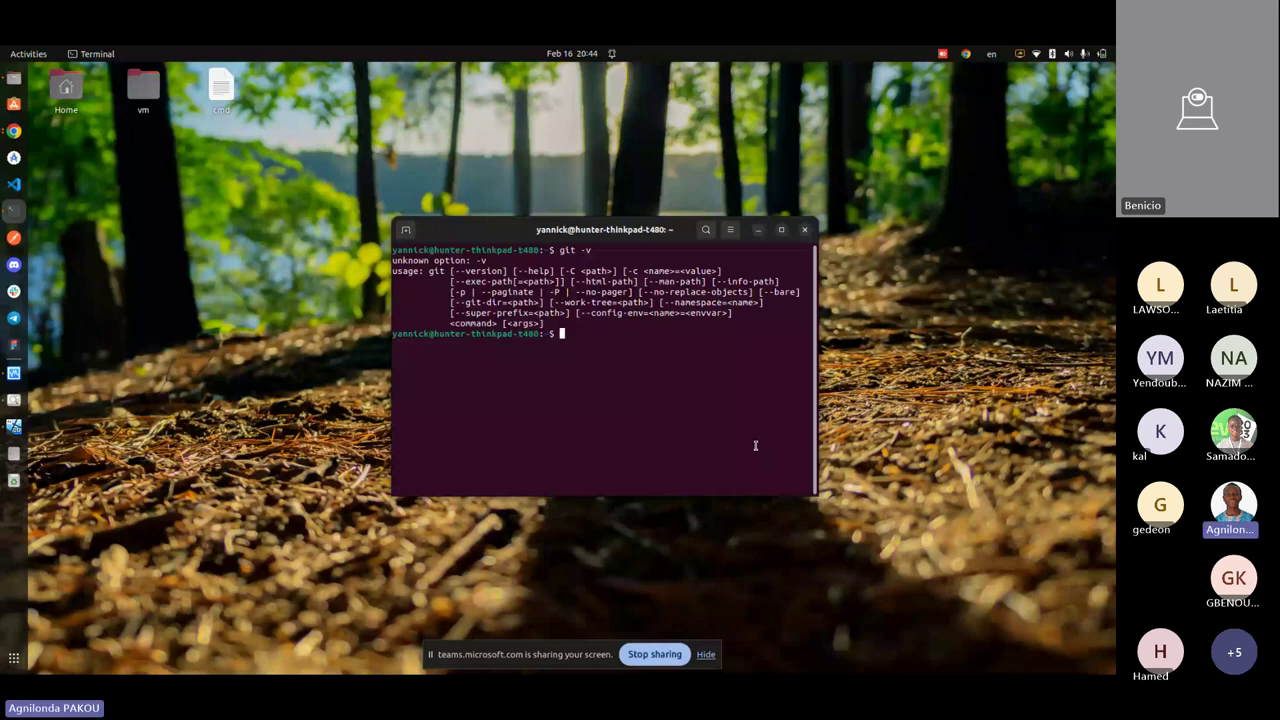
# - Correct the recalled git -v into git --version and run it, showing git version 2.34.1
pyautogui.press('Up')
pyautogui.press('Left')
pyautogui.write('-')
pyautogui.press('Right')
pyautogui.write('esr')
pyautogui.press('BackSpace')
pyautogui.press('BackSpace')
pyautogui.write('rsion')
pyautogui.press('Return')
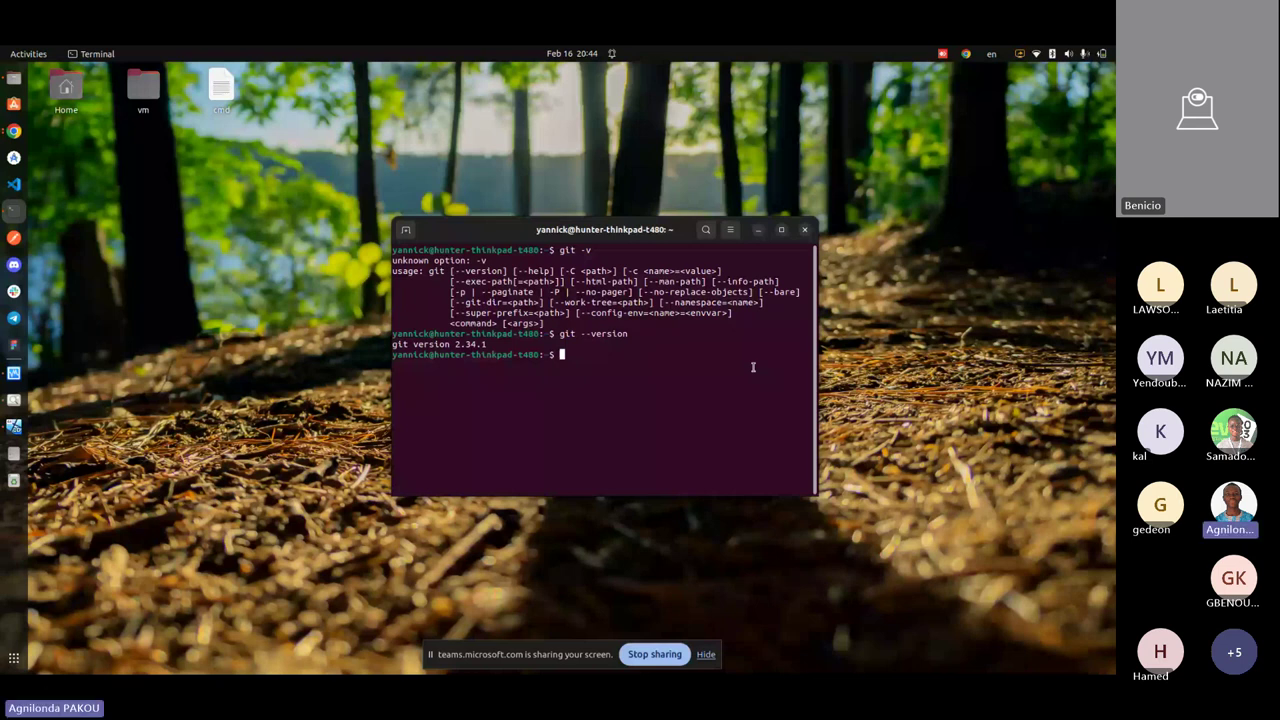
pyautogui.hotkey('alt', 'Tab')
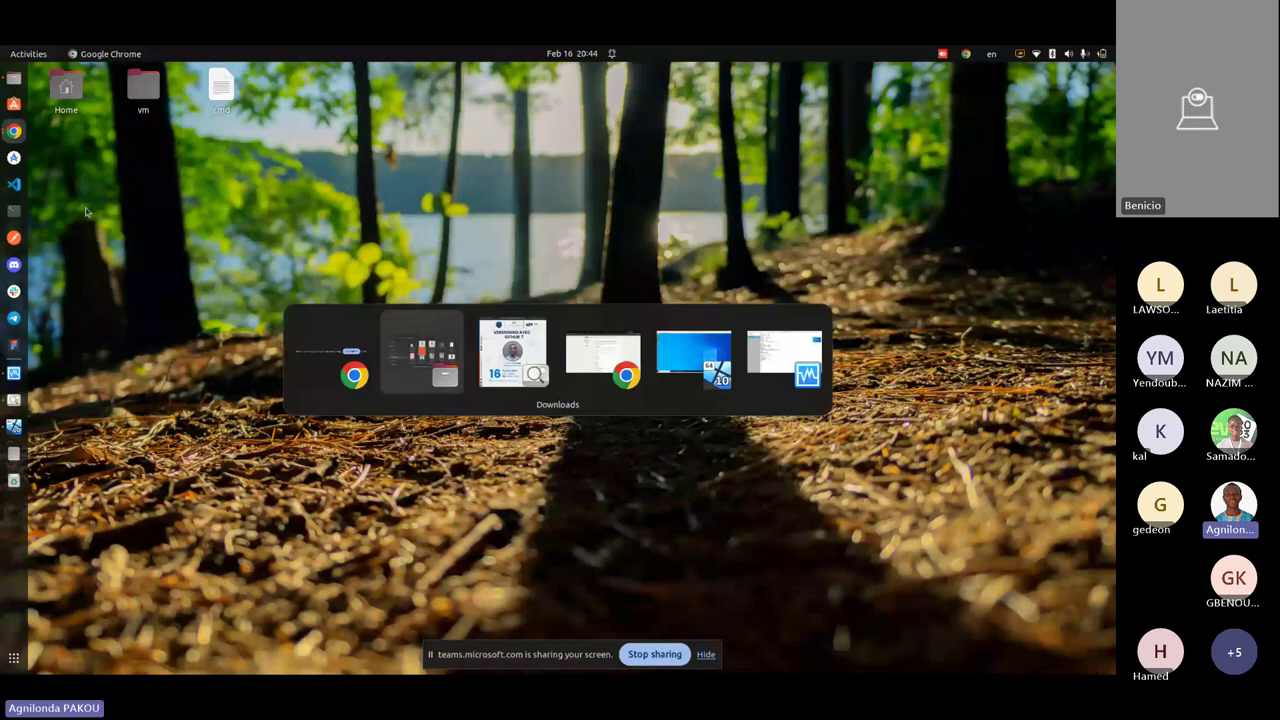
# - Bring the Windows 10 VM's Git slideshow forward and advance to the GitHub slide
pyautogui.press('Escape')
pyautogui.click(14, 426)
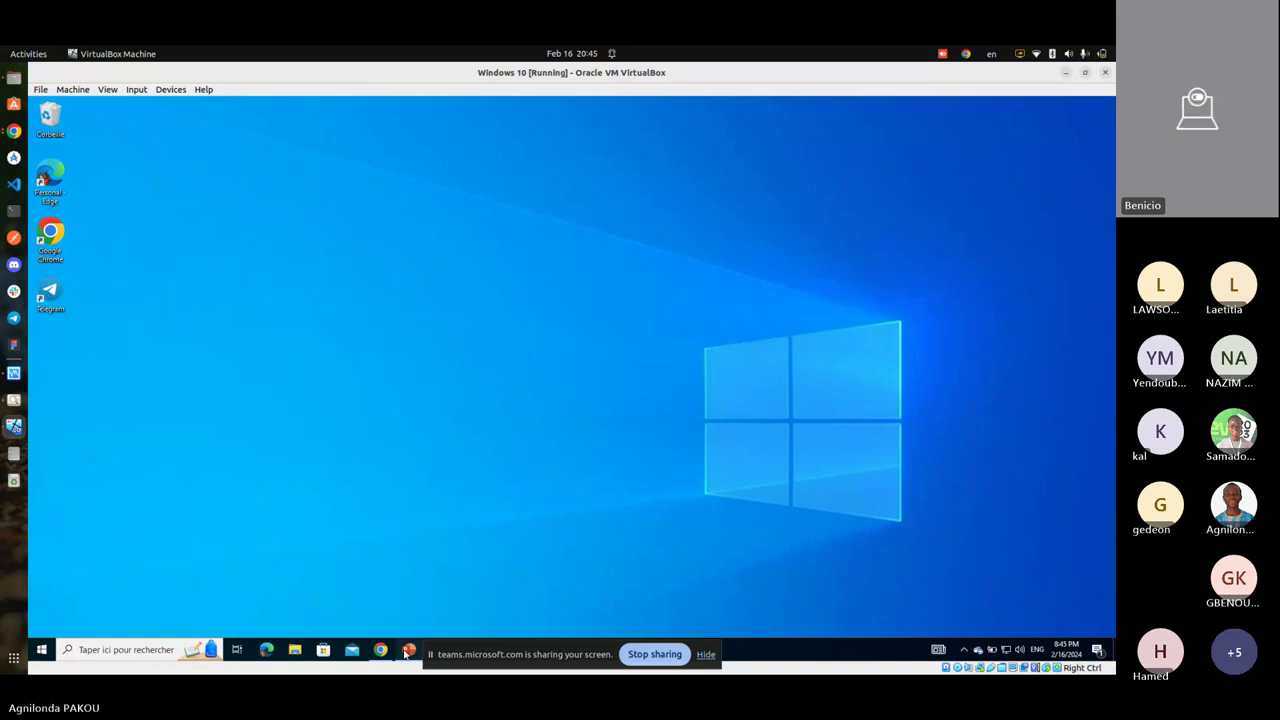
pyautogui.click(408, 650)
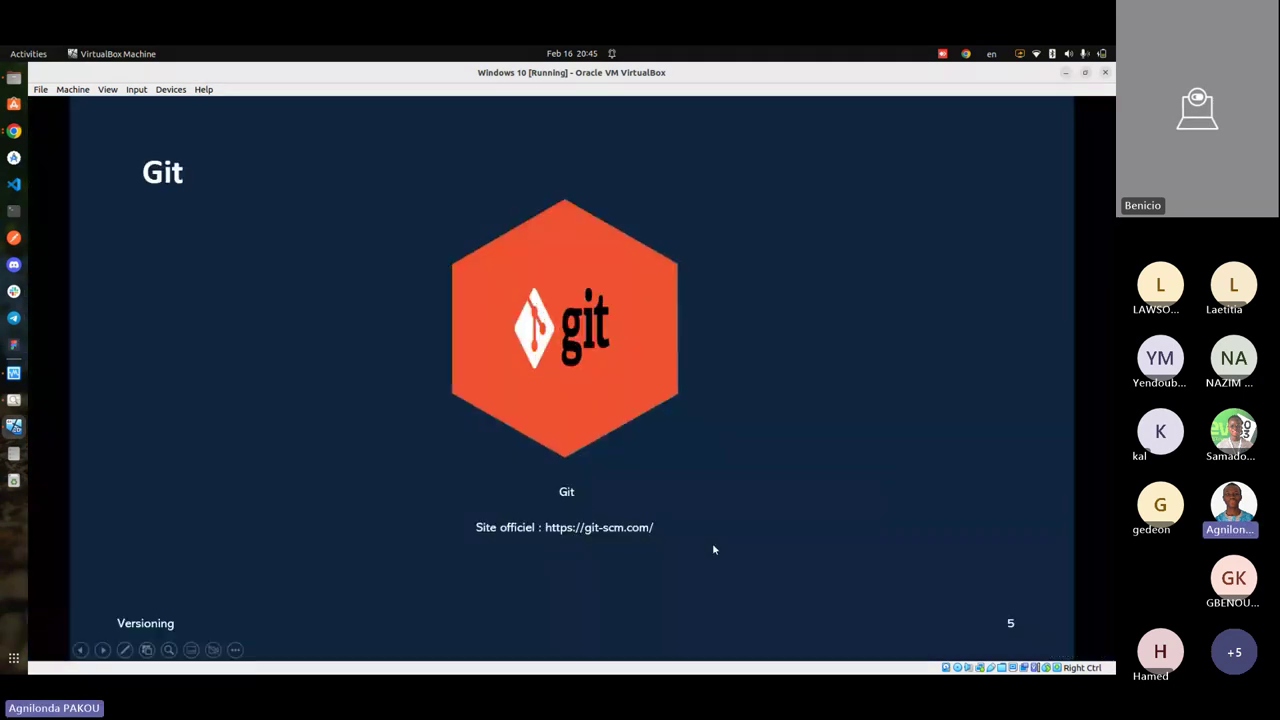
pyautogui.press('Right')
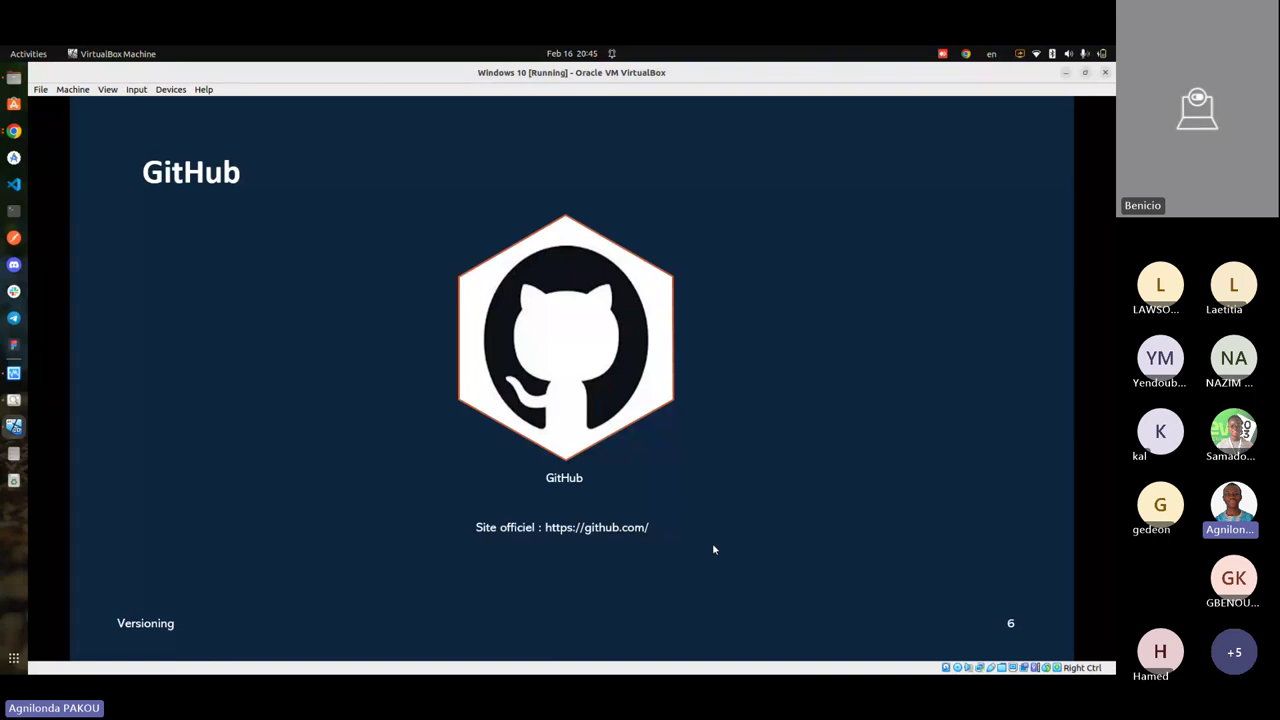
# - Find and bring up the Chrome window holding the Teams meeting
pyautogui.click(14, 130)
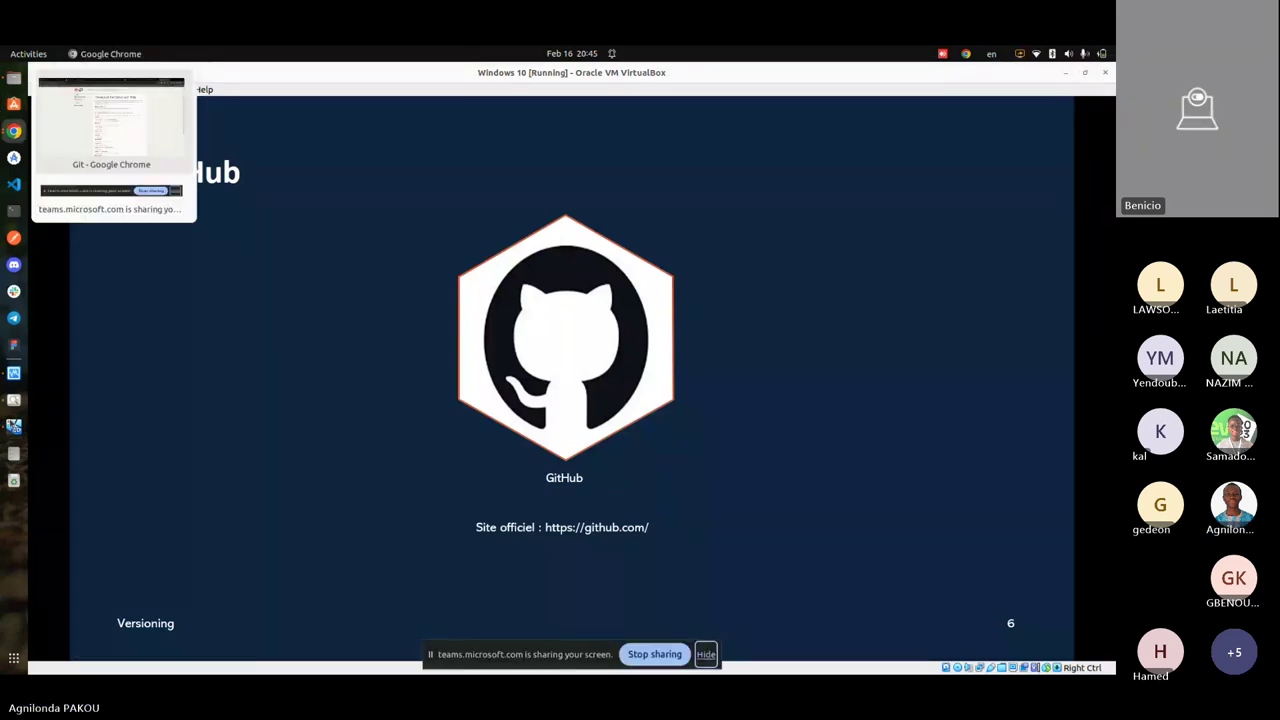
pyautogui.click(14, 426)
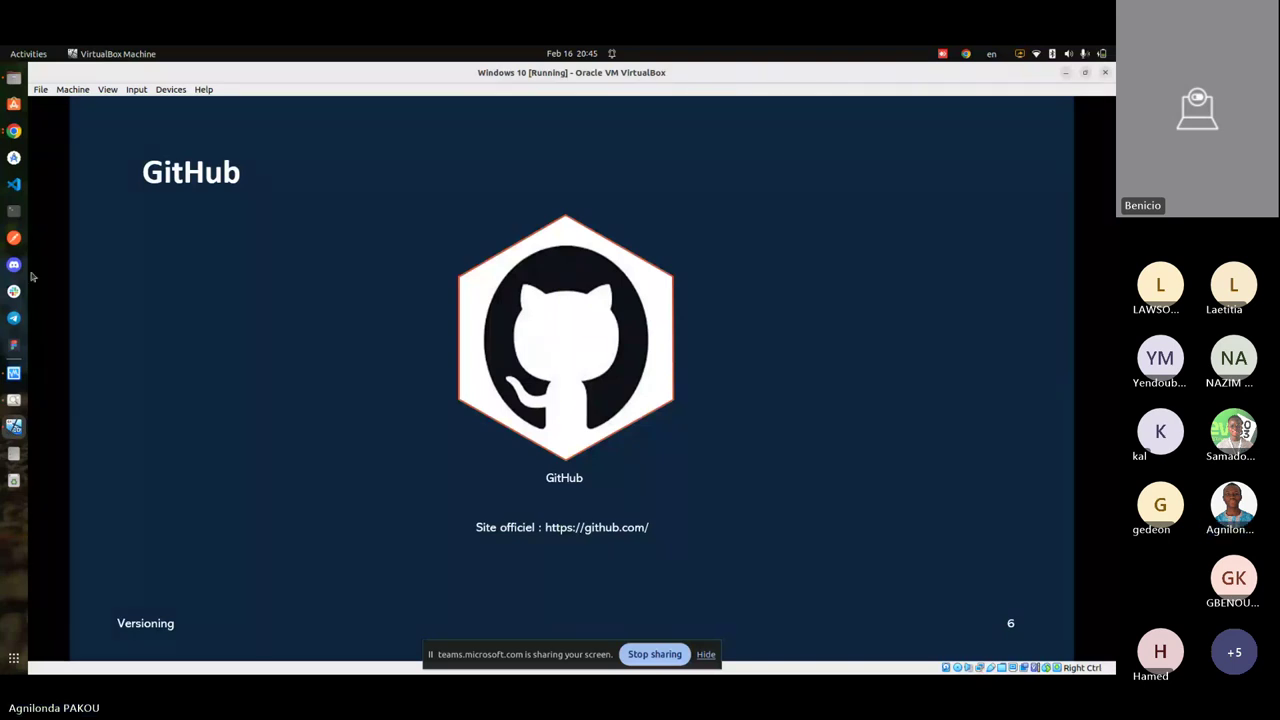
pyautogui.click(14, 131)
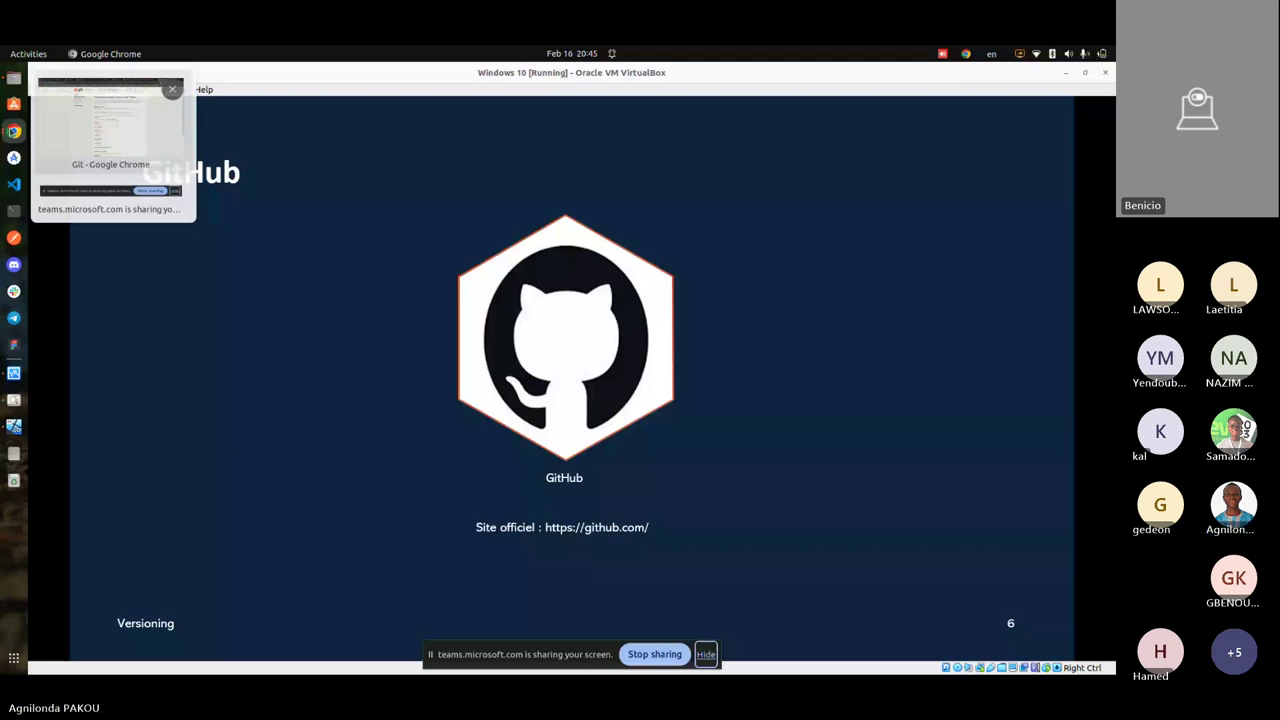
pyautogui.click(110, 120)
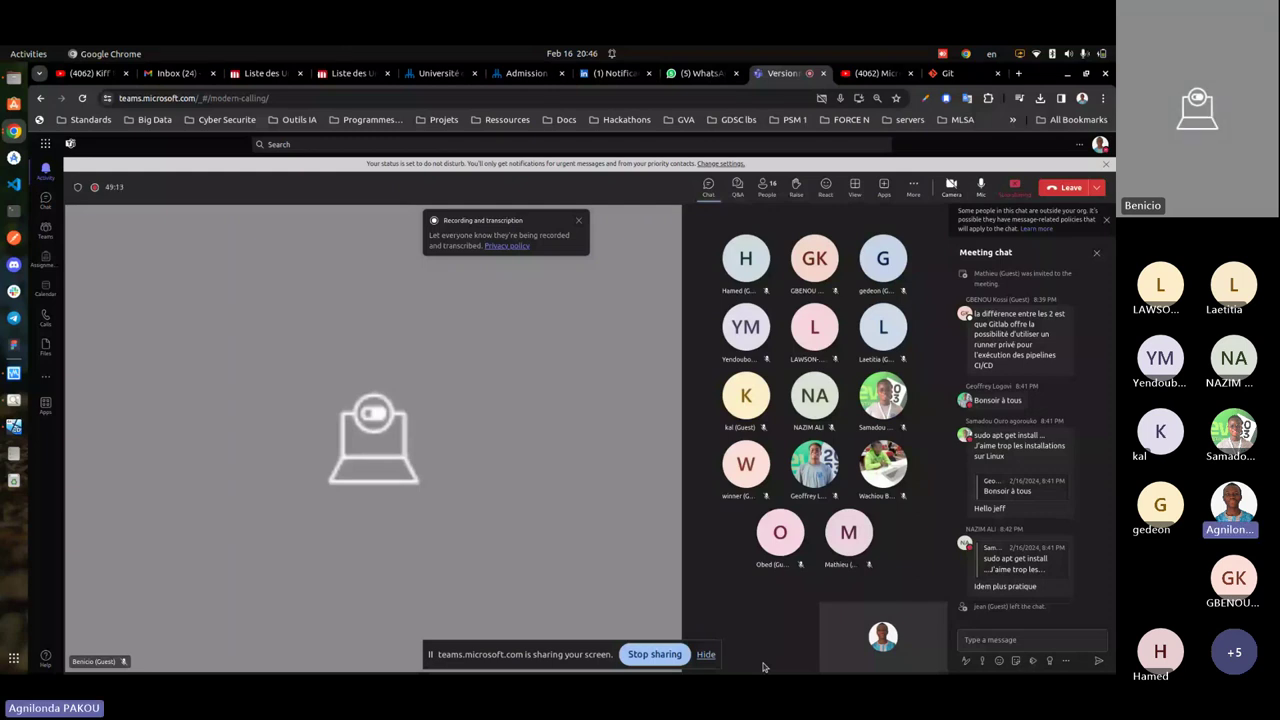
# - Dismiss the recording notice and write github.com in the meeting chat
pyautogui.click(578, 220)
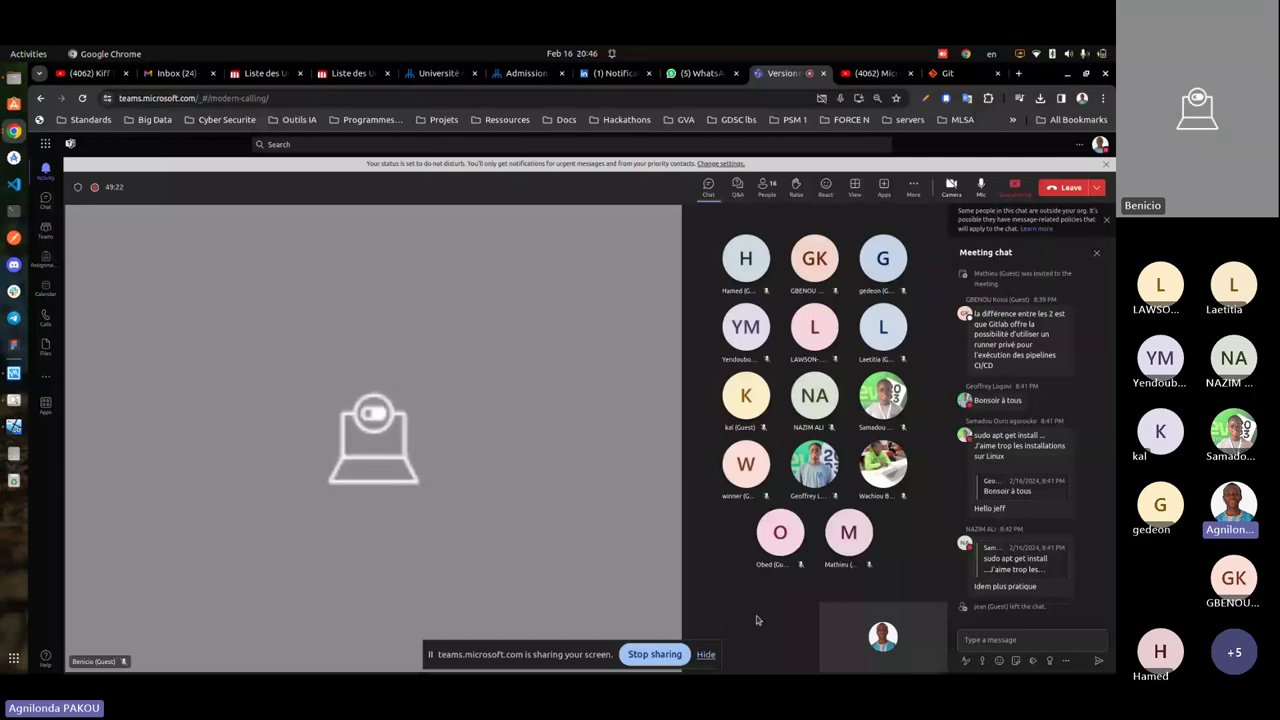
pyautogui.click(1005, 642)
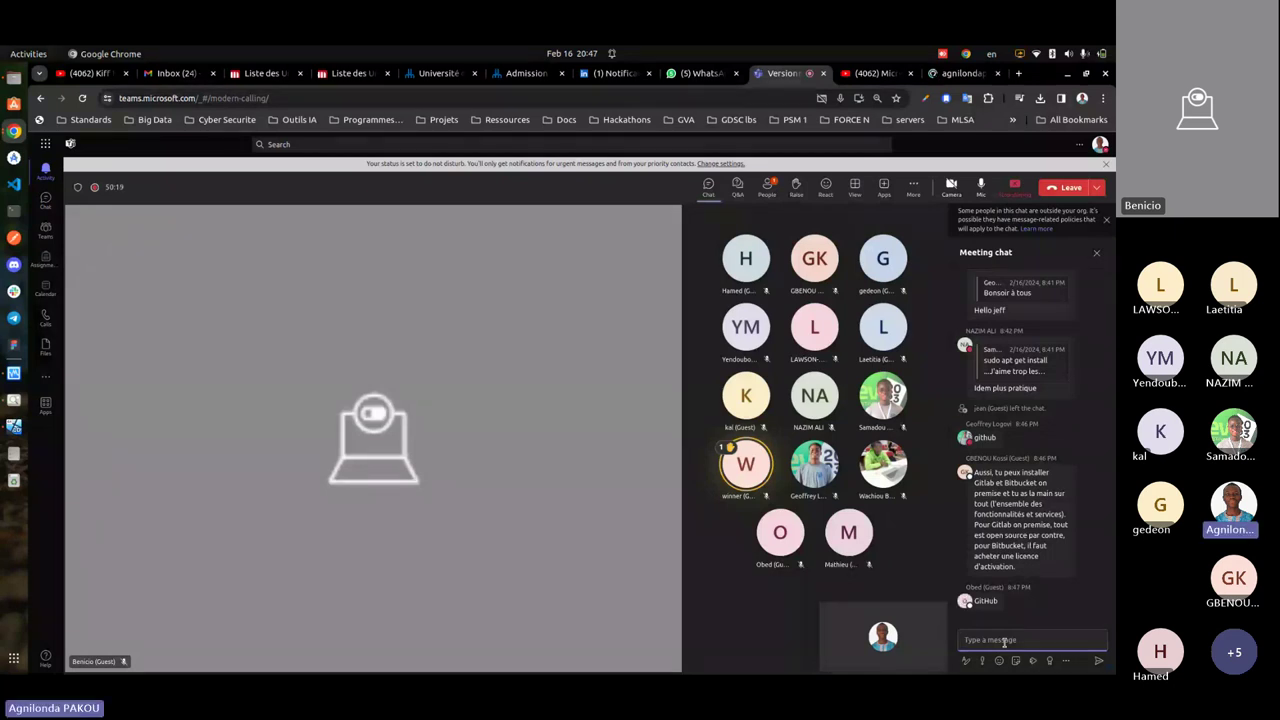
pyautogui.click(1004, 641)
pyautogui.write('github.com')
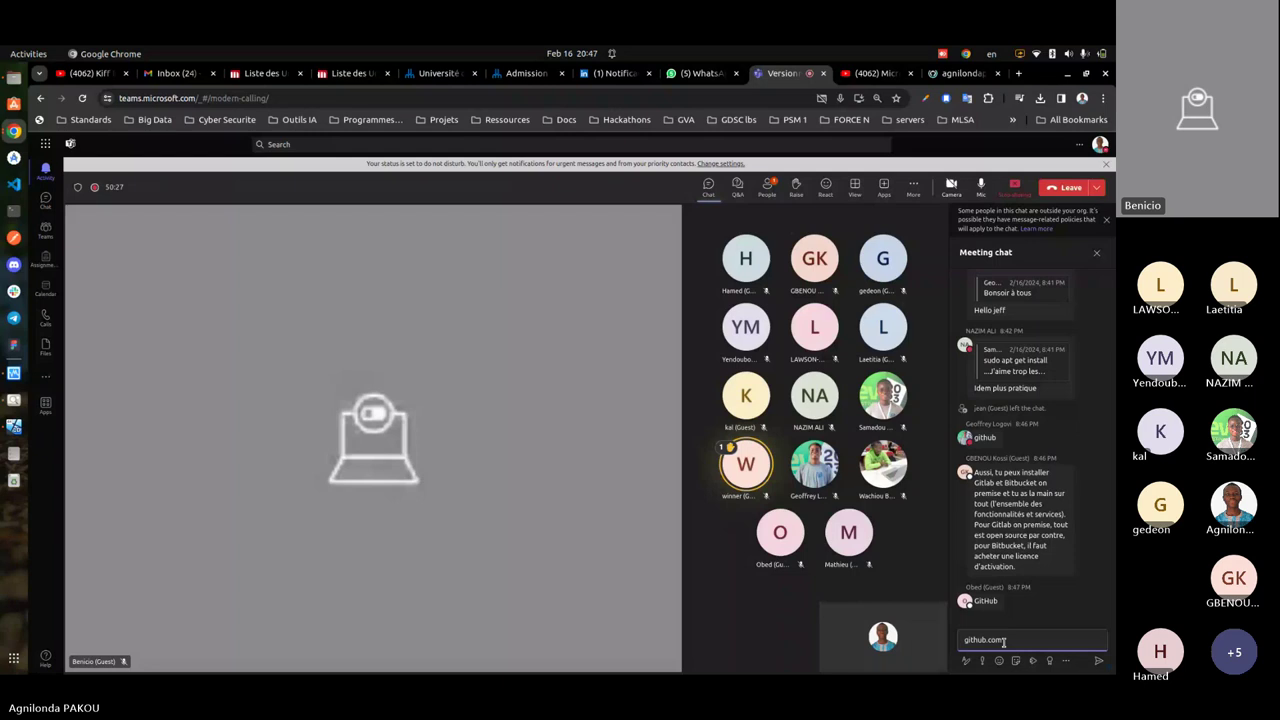
# - Turn the sent chat message into a github.com link, then go back to the GitHub profile page
pyautogui.click(963, 73)
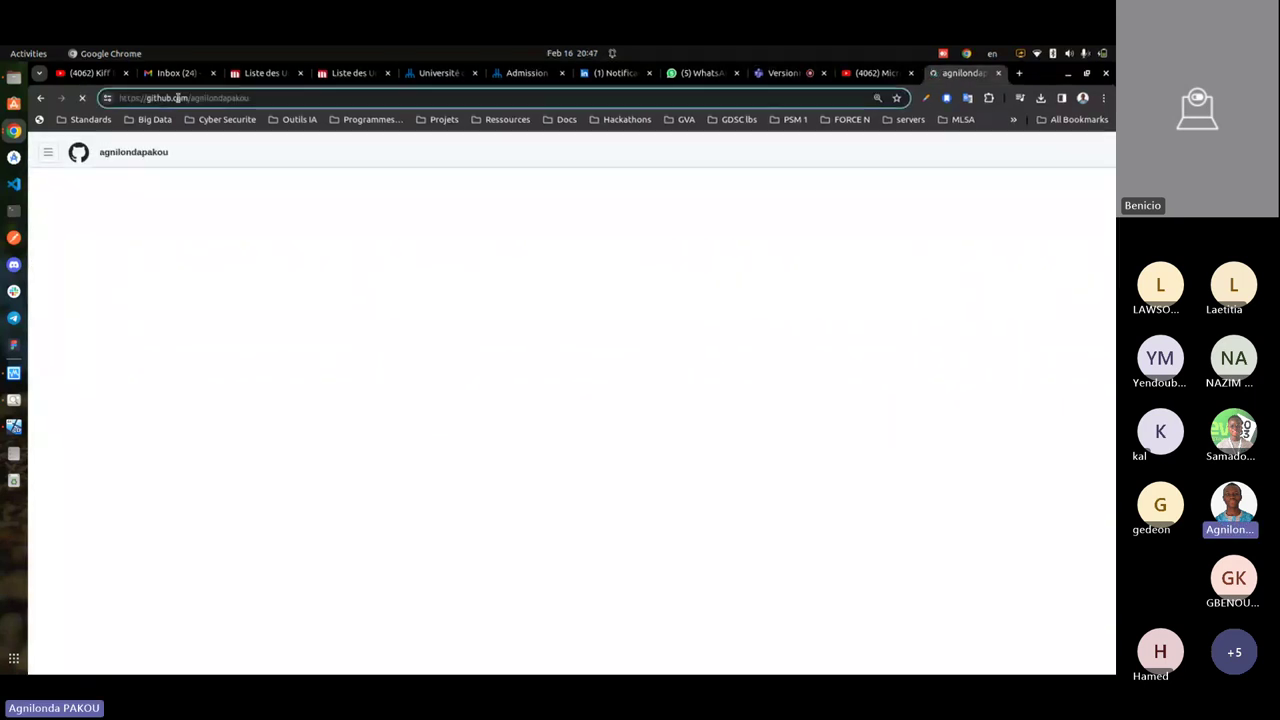
pyautogui.click(125, 98)
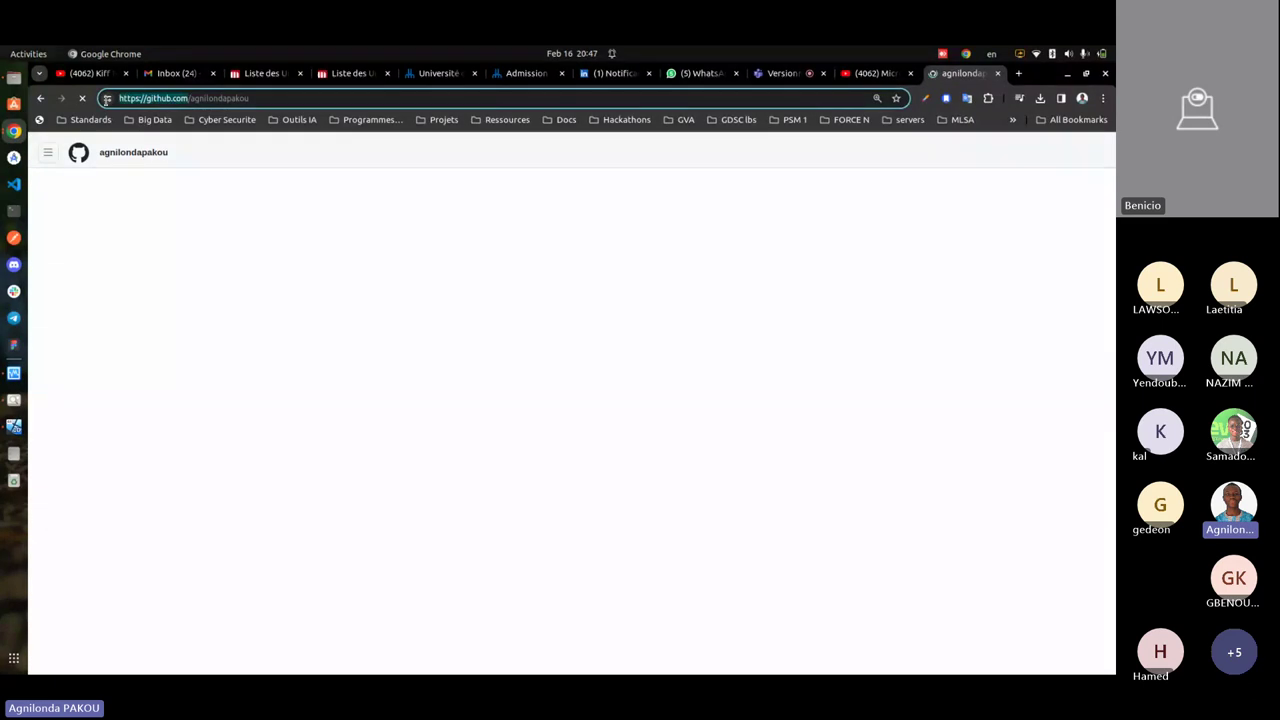
pyautogui.hotkey('ctrl', 'pageup')
pyautogui.hotkey('ctrl', 'pageup')
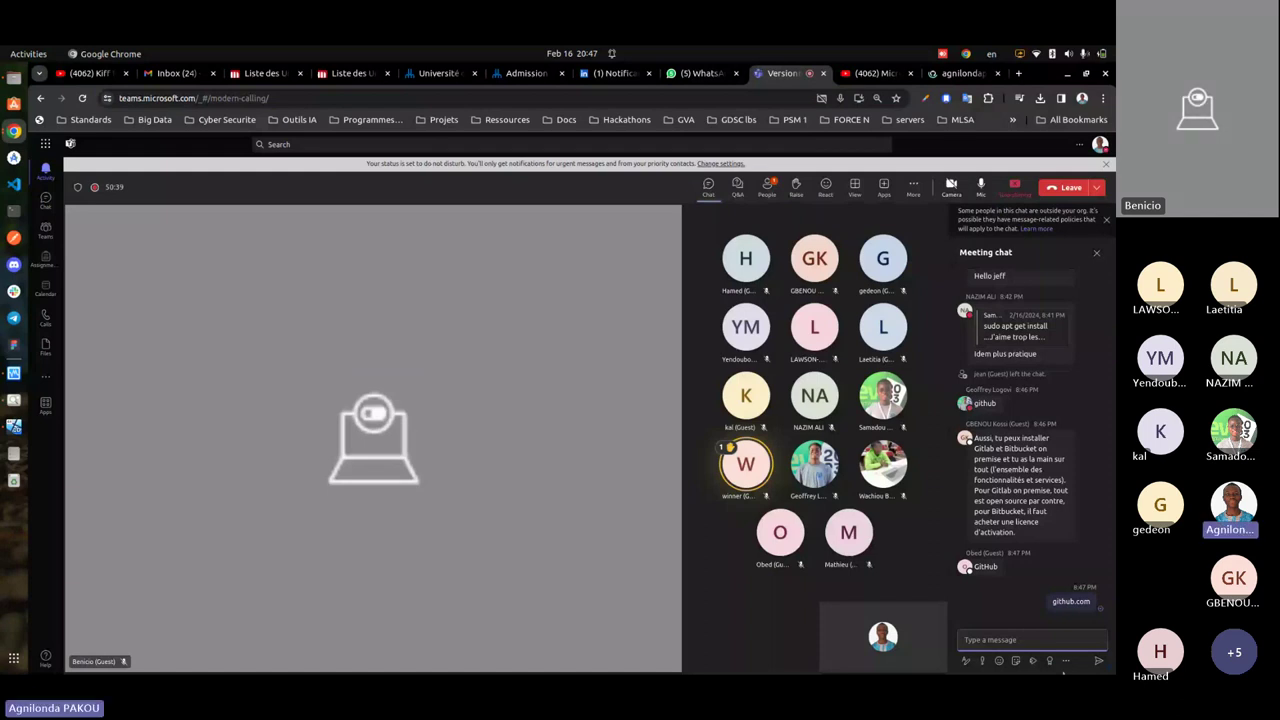
pyautogui.press('Up')
pyautogui.press('Return')
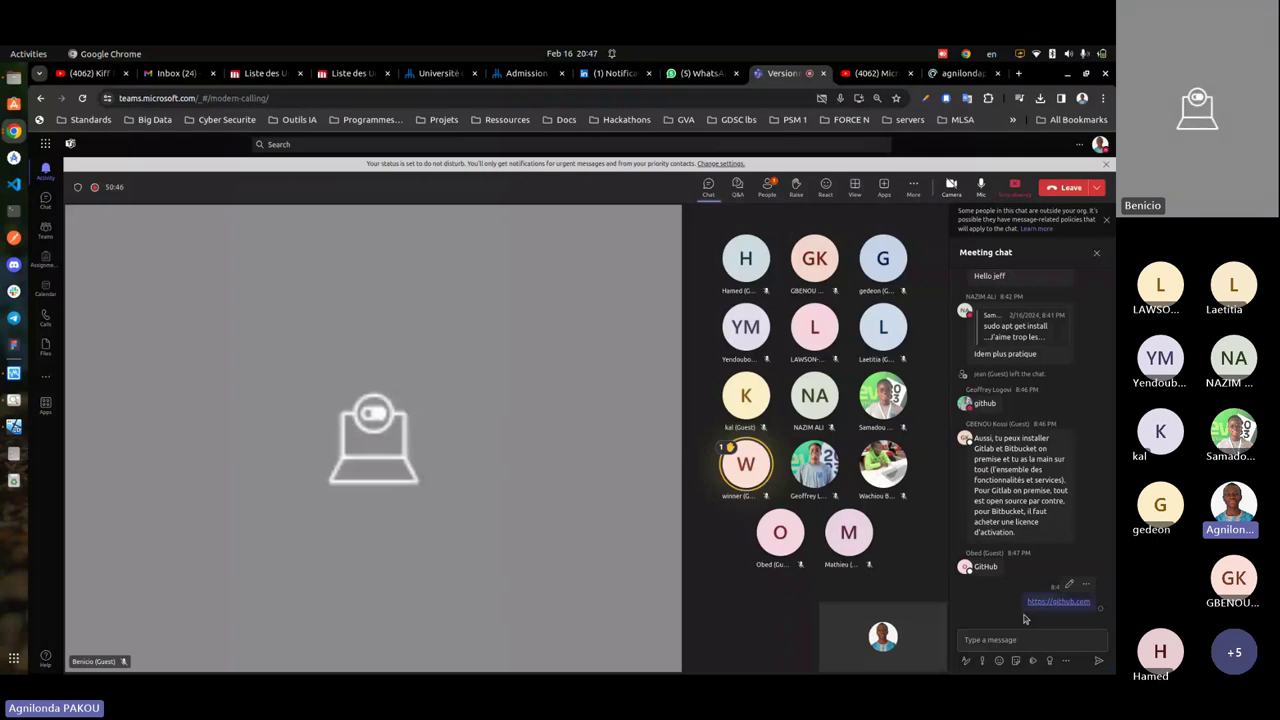
pyautogui.hotkey('ctrl', 'Tab')
pyautogui.hotkey('ctrl', 'Tab')
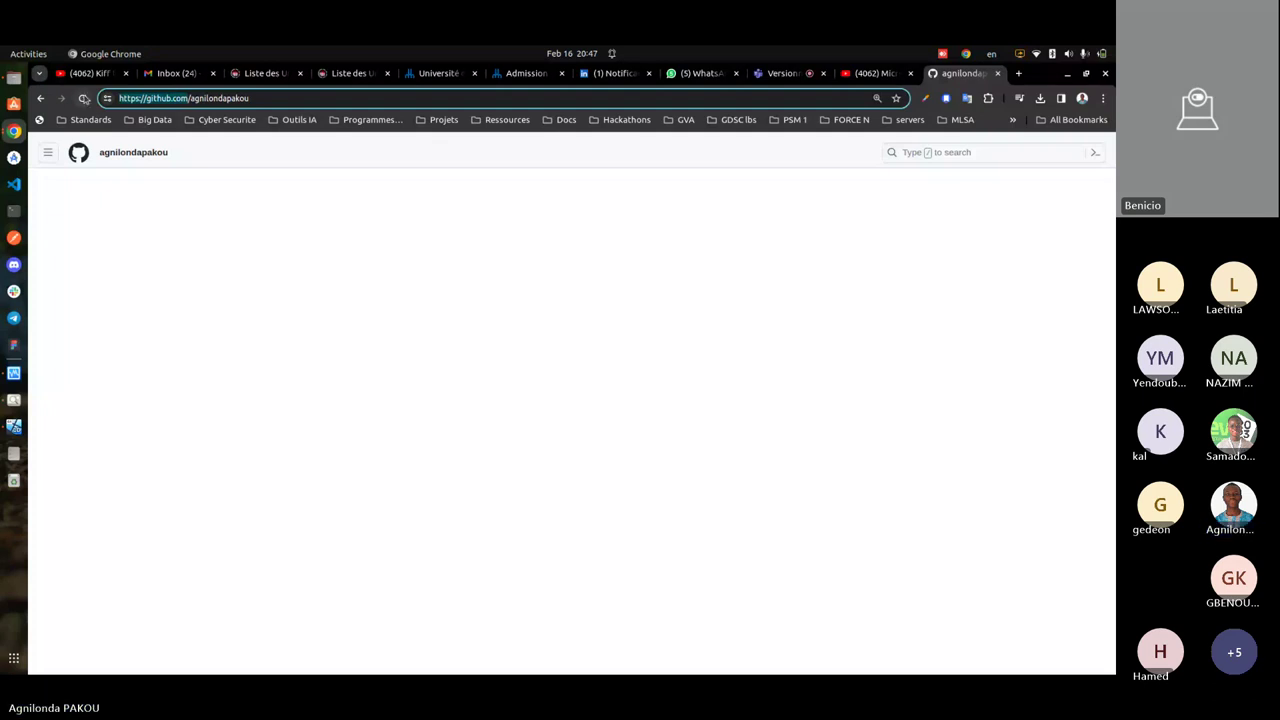
pyautogui.click(84, 98)
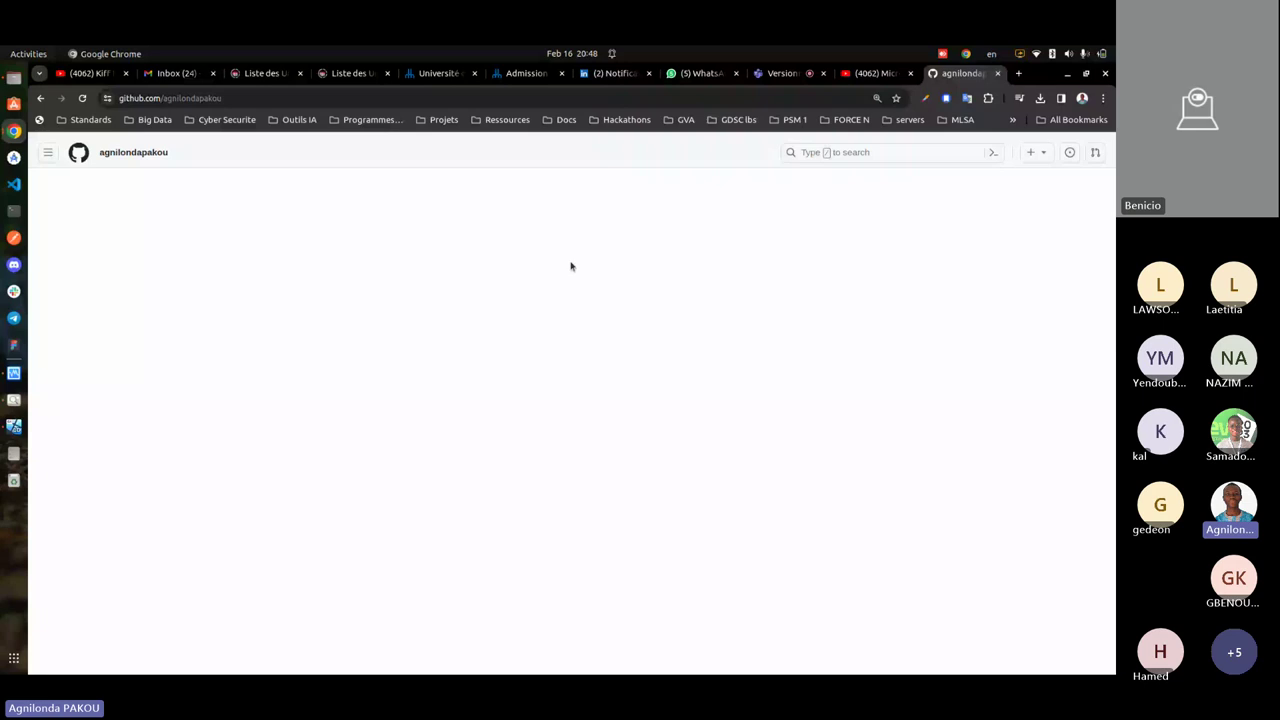
pyautogui.click(155, 163)
pyautogui.click(162, 99)
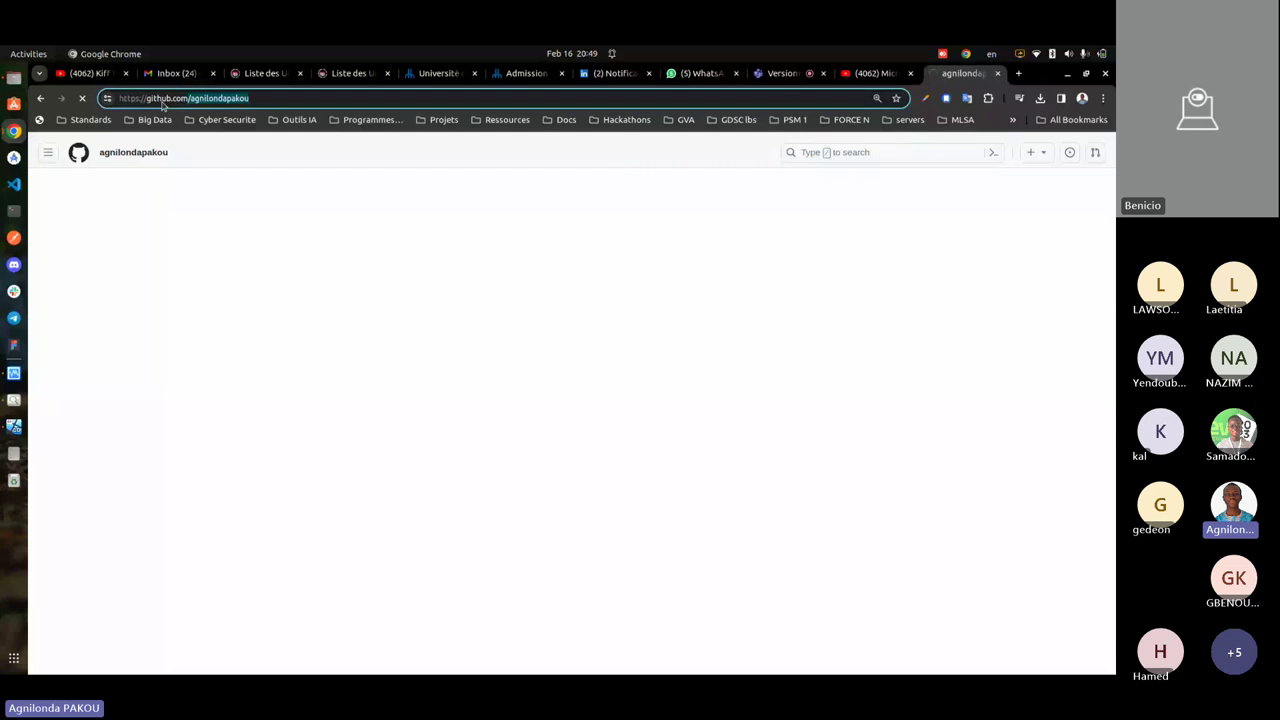
pyautogui.press('BackSpace')
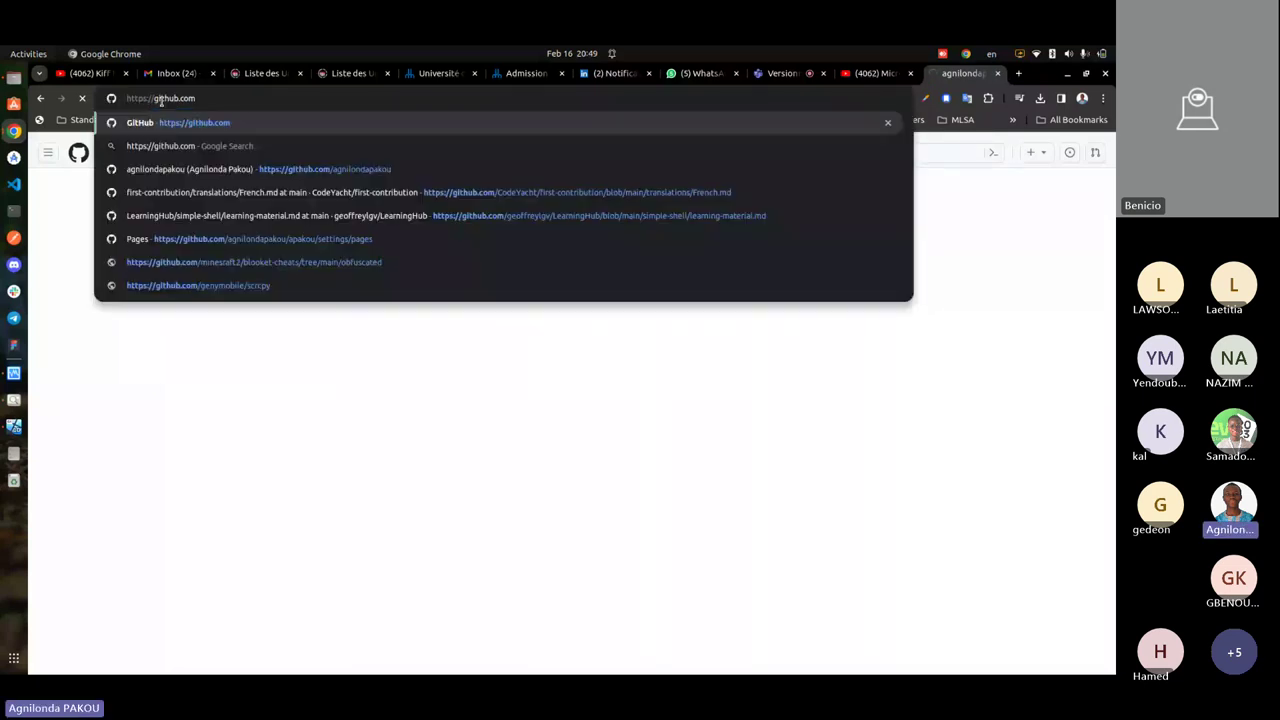
pyautogui.press('Return')
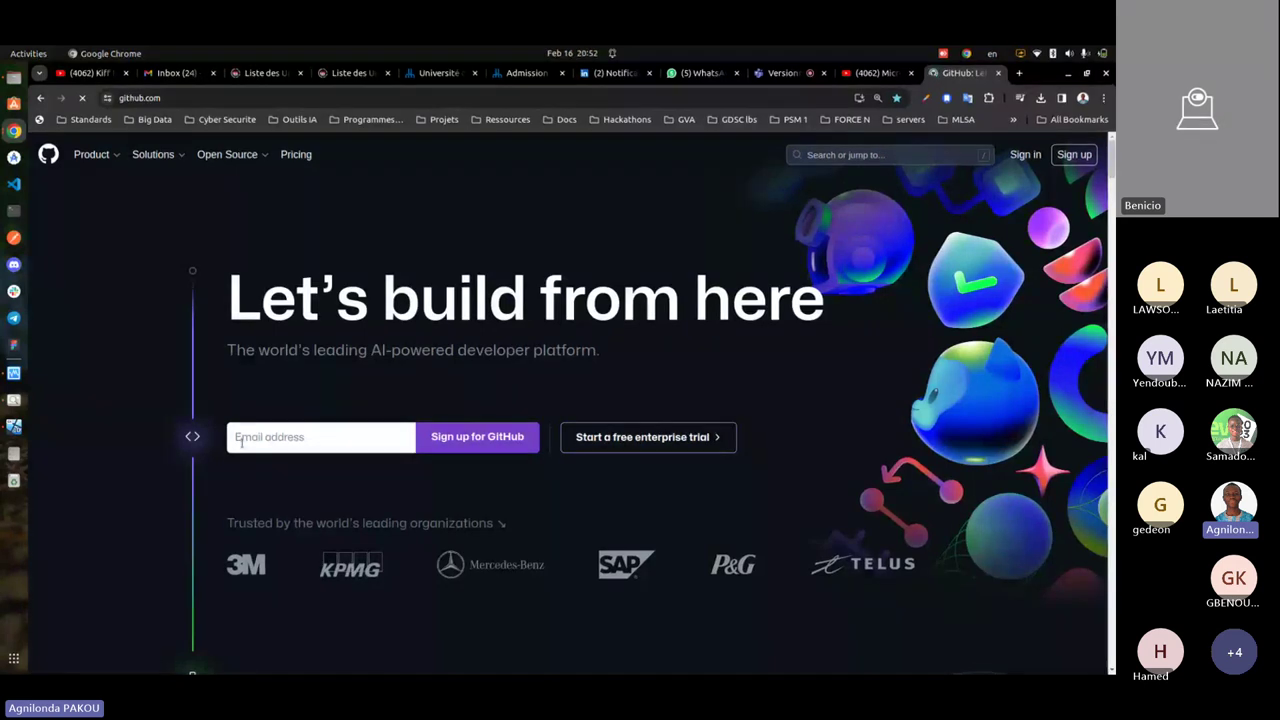
pyautogui.scroll(-5, 241, 443)
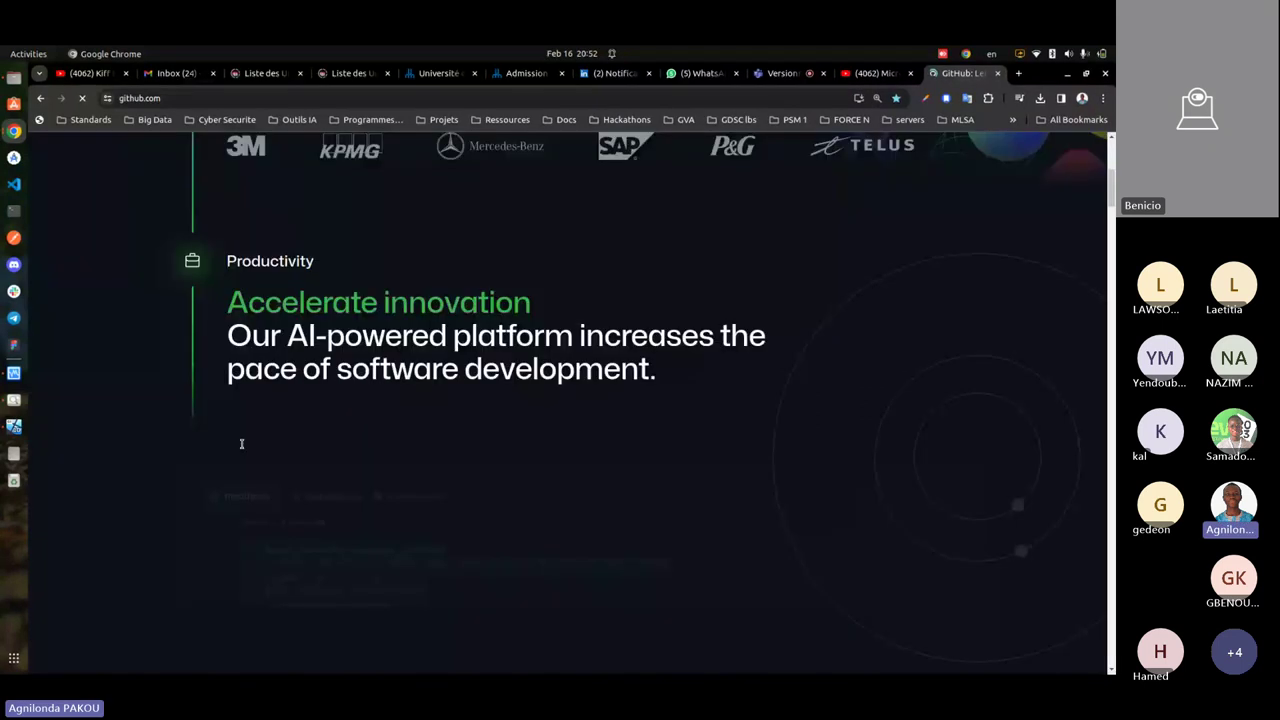
pyautogui.scroll(-3, 241, 445)
pyautogui.scroll(-1, 242, 449)
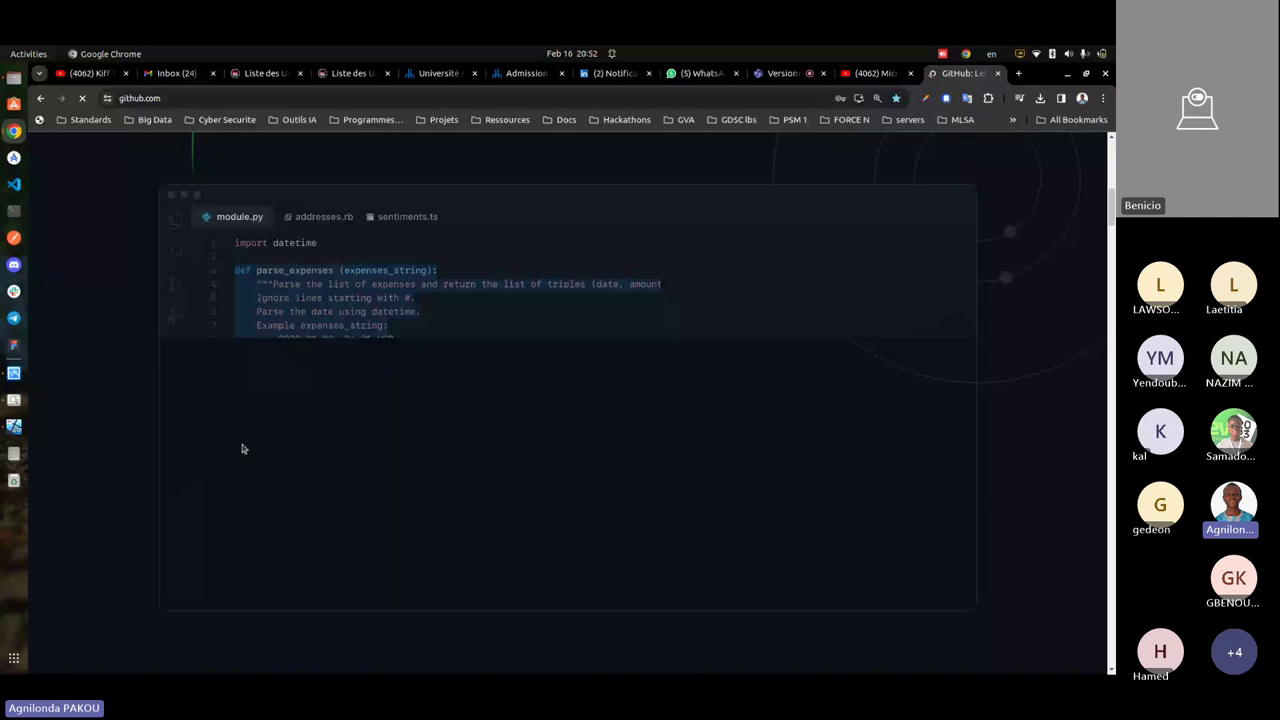
pyautogui.scroll(-5, 242, 448)
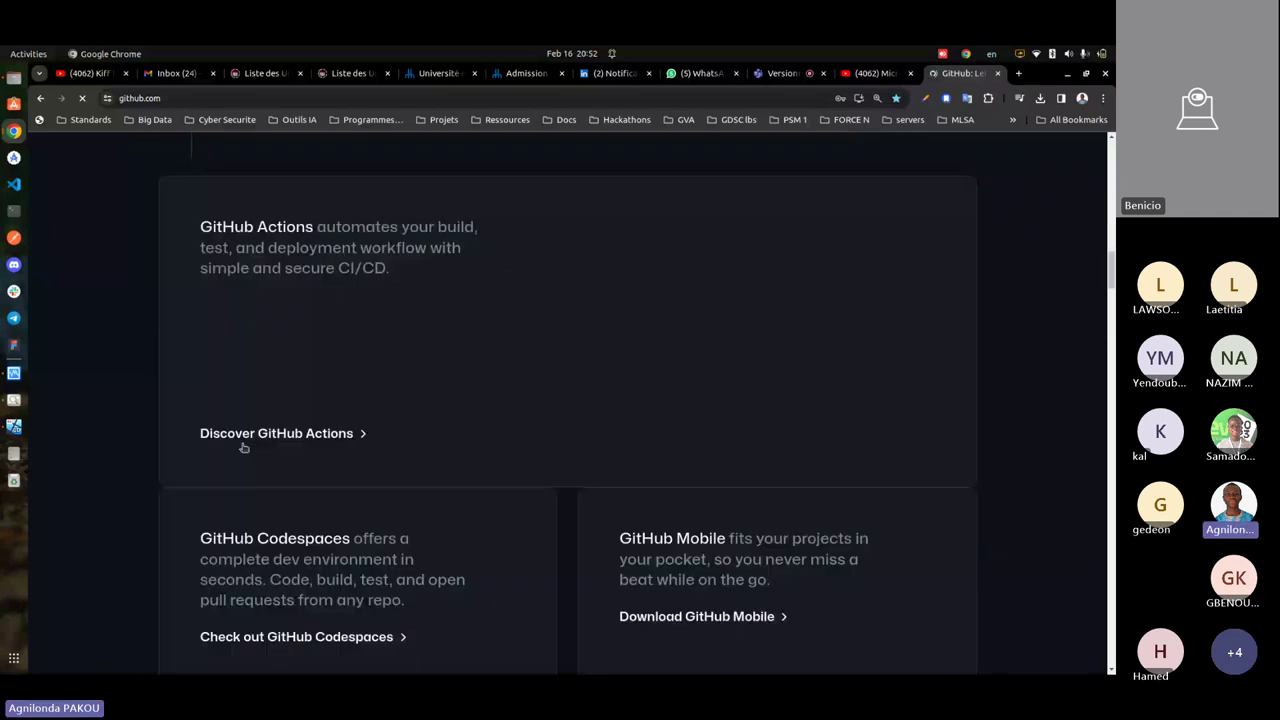
pyautogui.scroll(-4, 243, 448)
pyautogui.scroll(-5, 243, 448)
pyautogui.scroll(5, 242, 448)
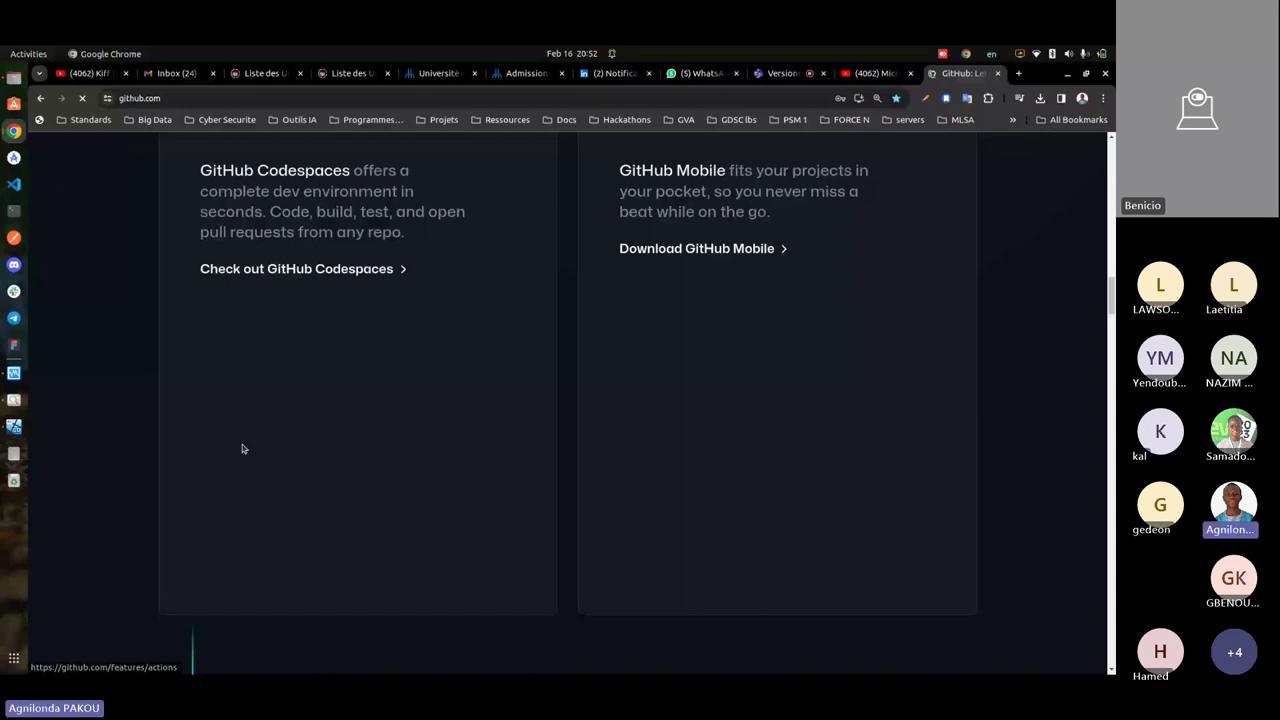
pyautogui.scroll(-5, 209, 452)
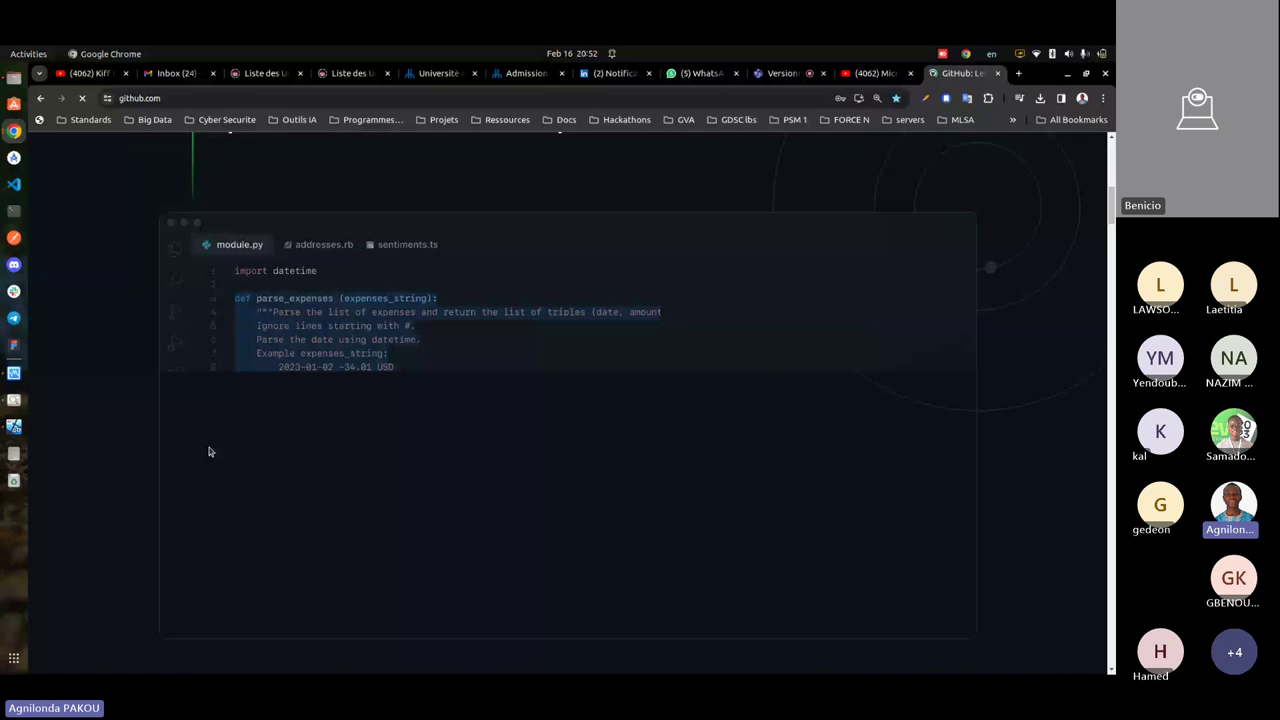
pyautogui.scroll(-5, 209, 452)
pyautogui.scroll(3, 209, 452)
pyautogui.scroll(1, 209, 452)
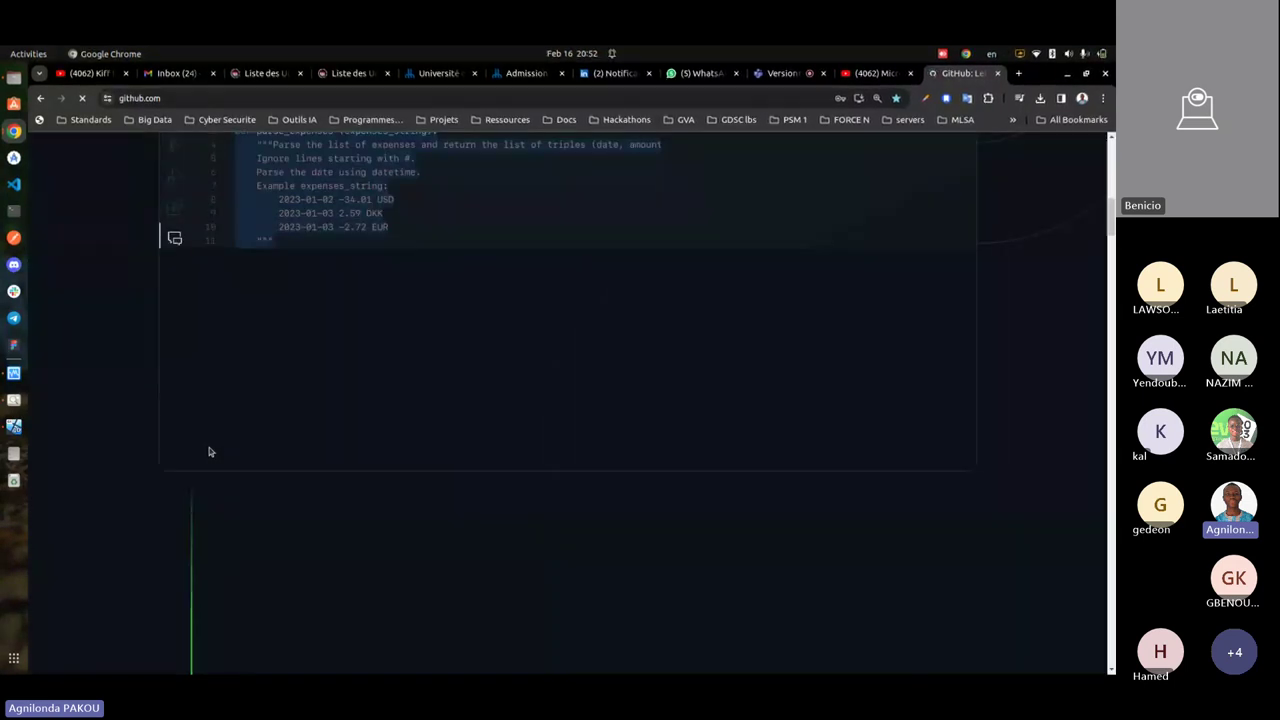
pyautogui.scroll(-5, 209, 452)
pyautogui.scroll(-3, 209, 452)
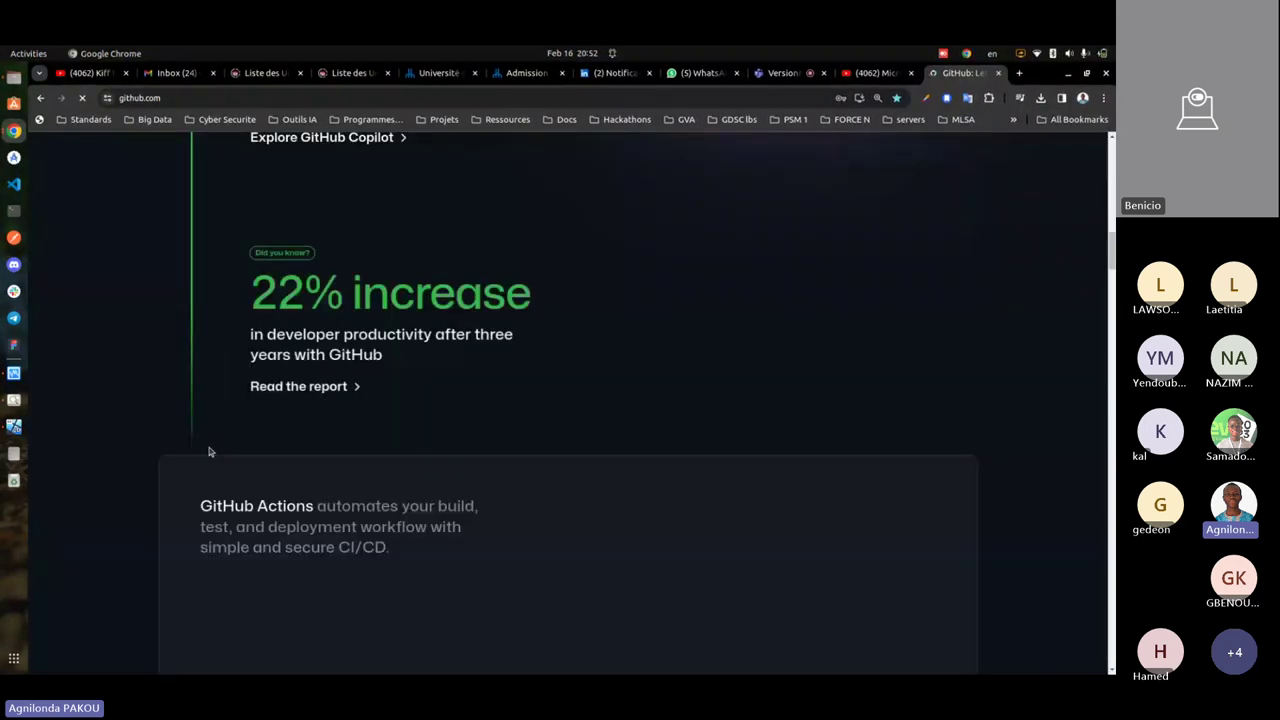
pyautogui.scroll(-3, 209, 452)
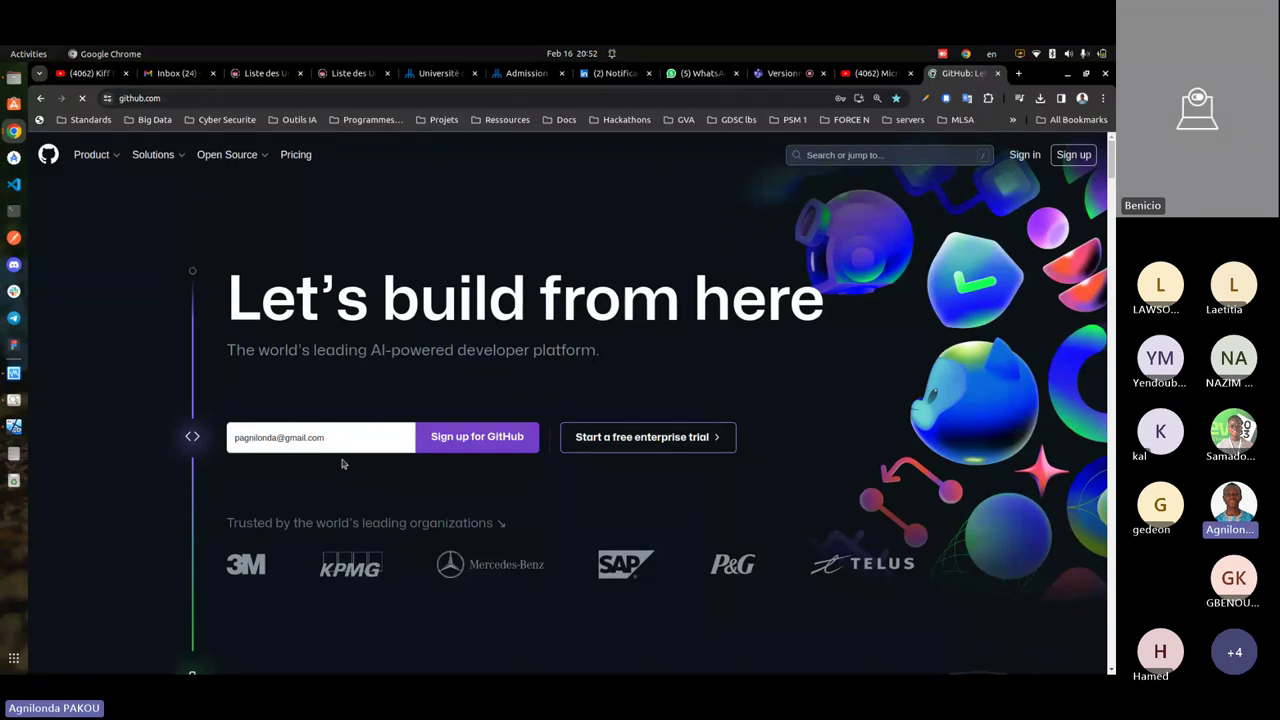
# - Enter the sign-up email address on github.com and submit it with 'Sign up for GitHub'
pyautogui.click(267, 437)
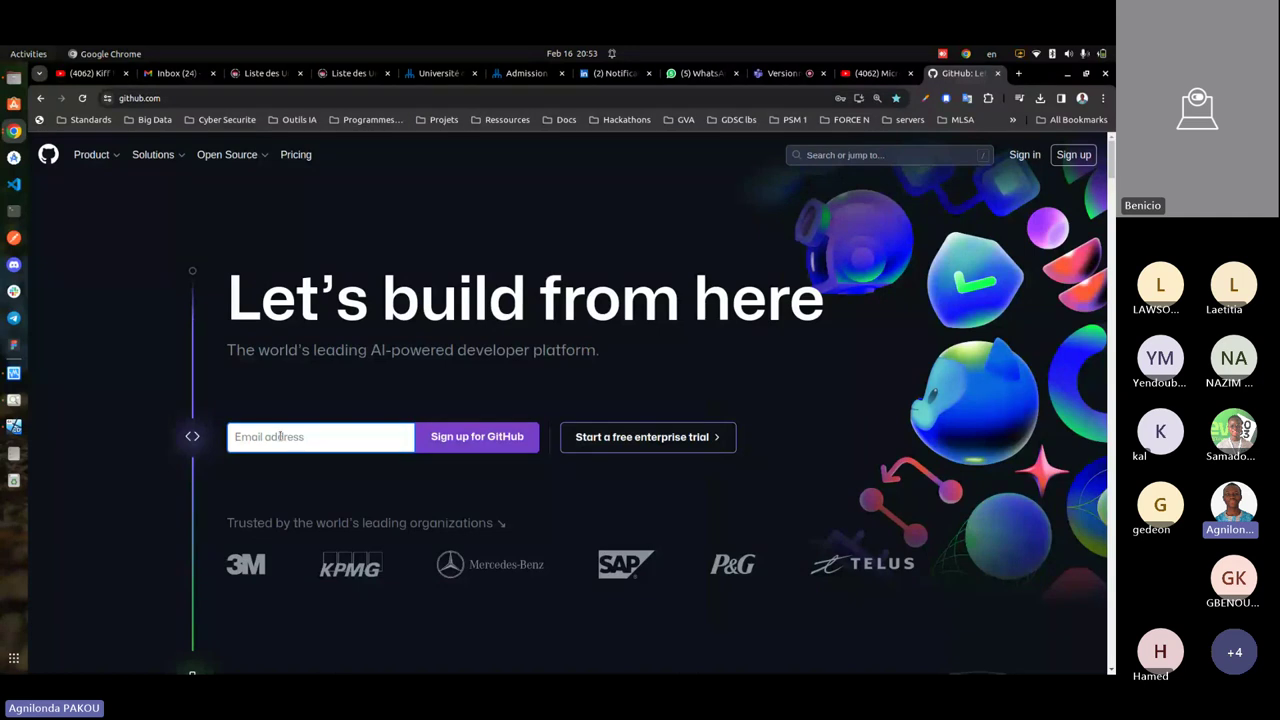
pyautogui.click(280, 437)
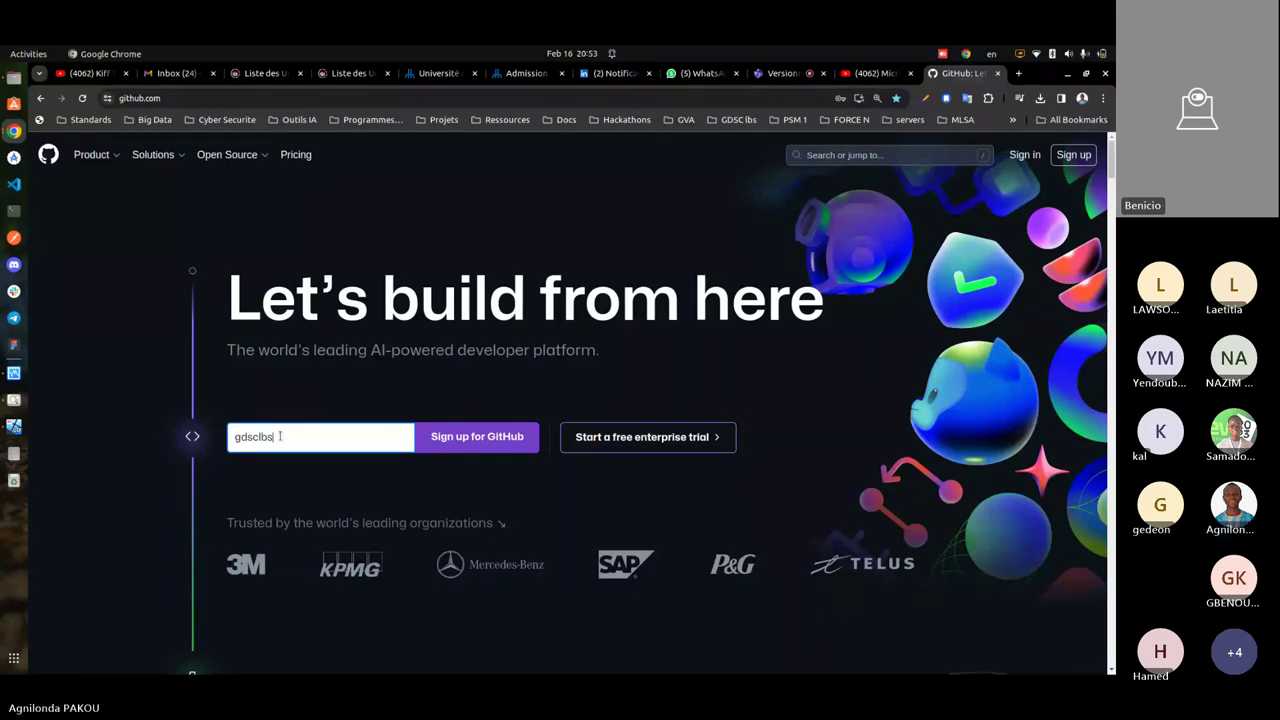
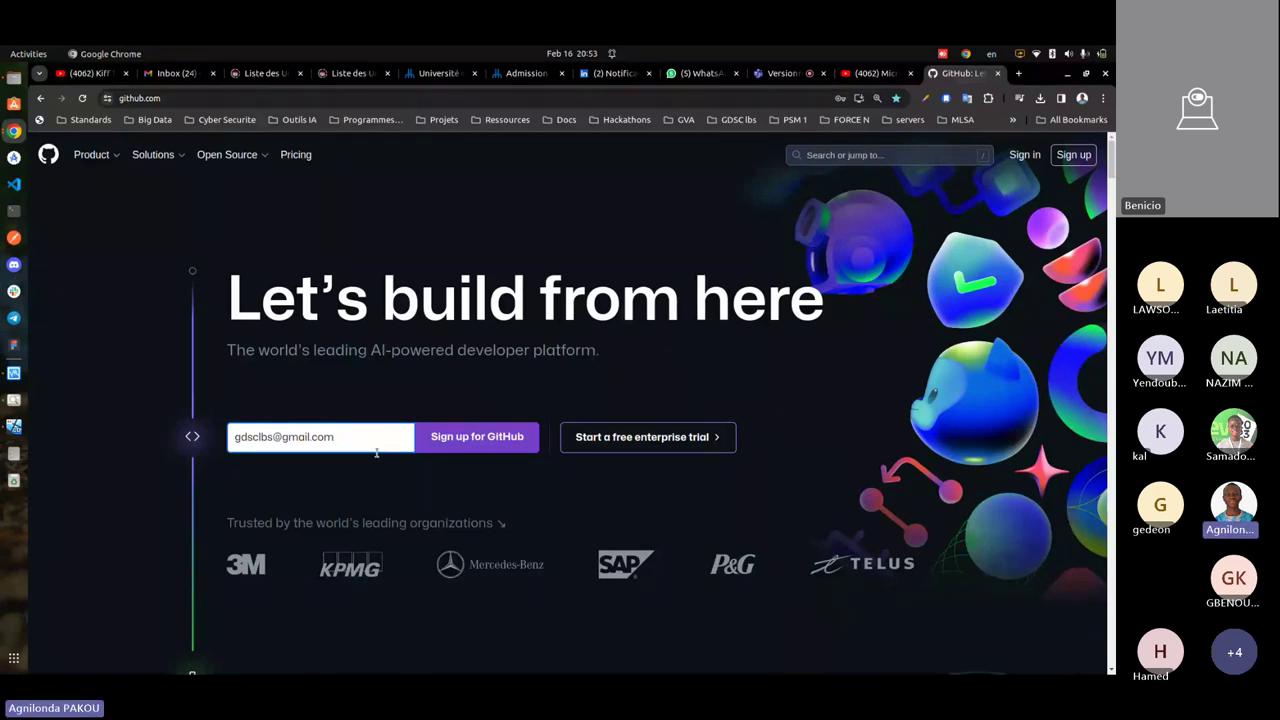
pyautogui.hotkey('ctrl', 'a')
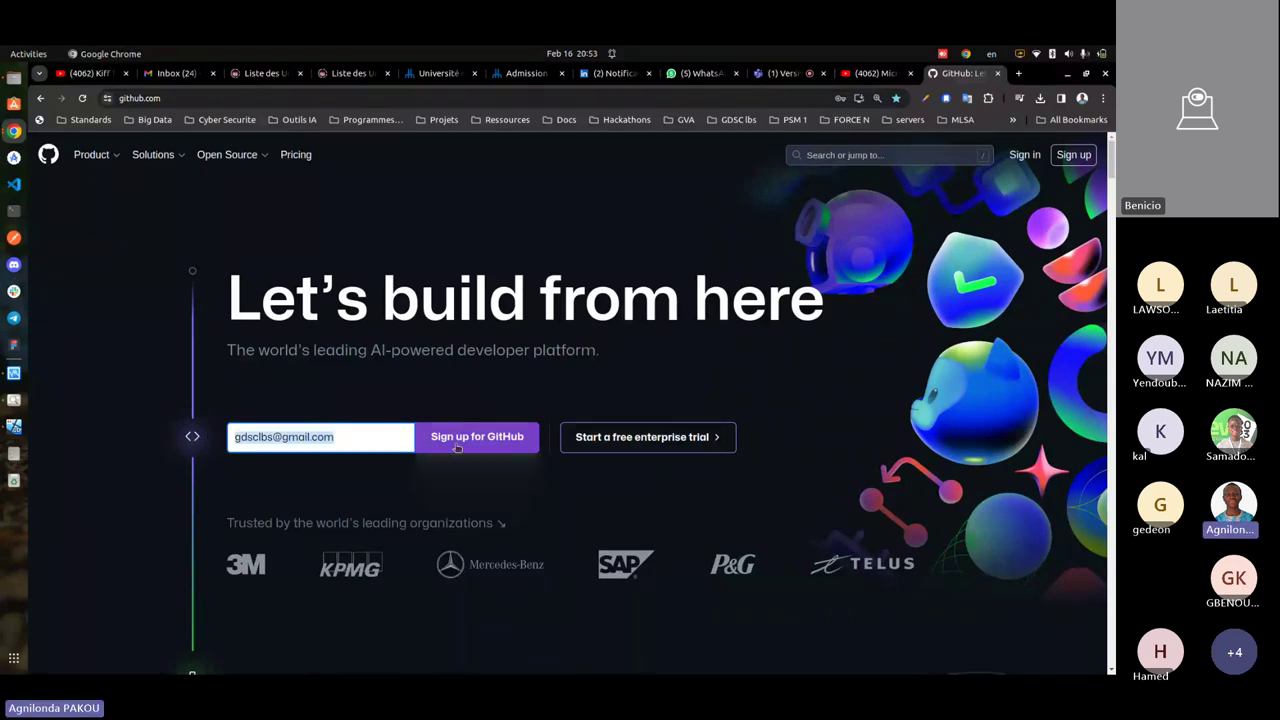
pyautogui.click(459, 447)
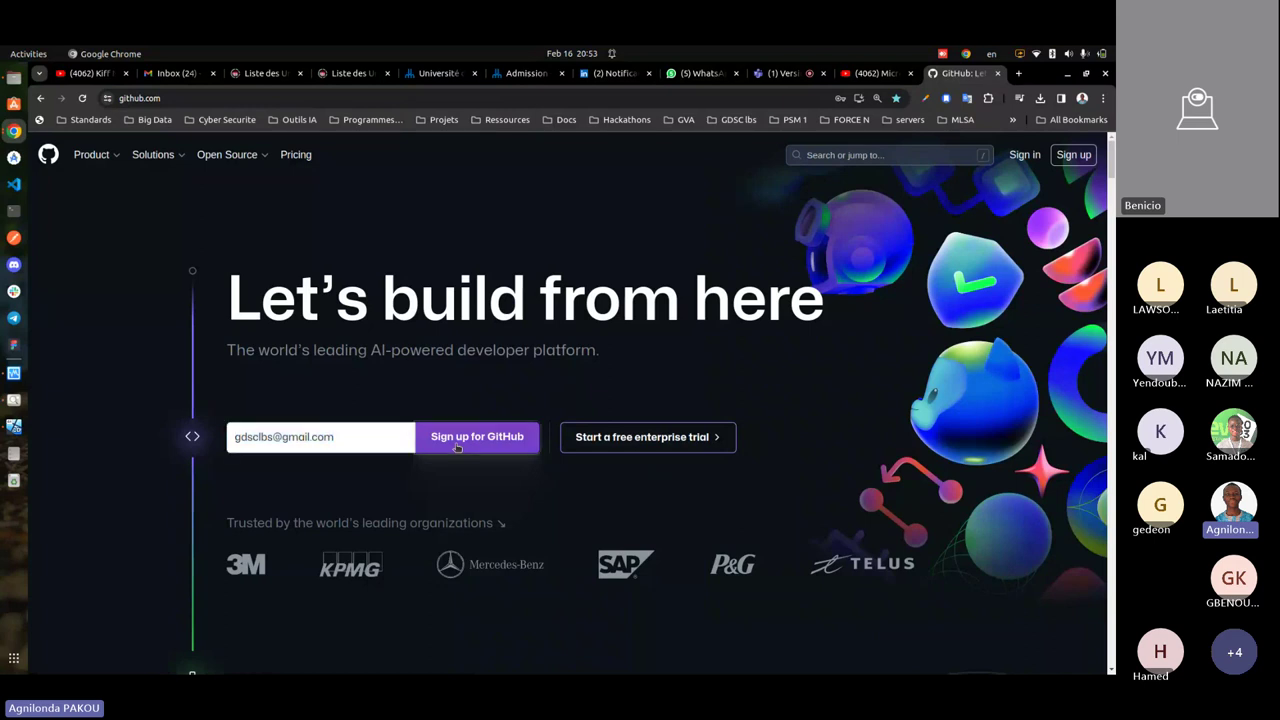
# - Check the Join GitHub tab briefly, then settle back on the Teams meeting chat
pyautogui.click(781, 76)
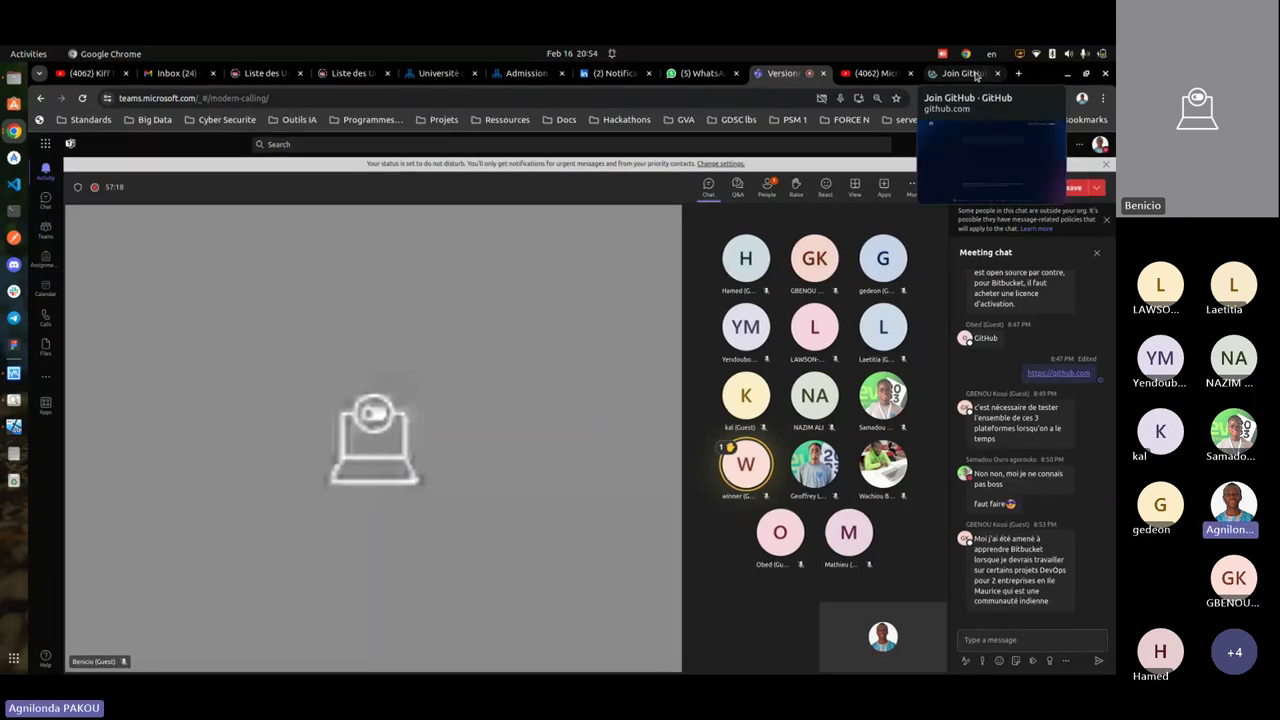
pyautogui.click(977, 77)
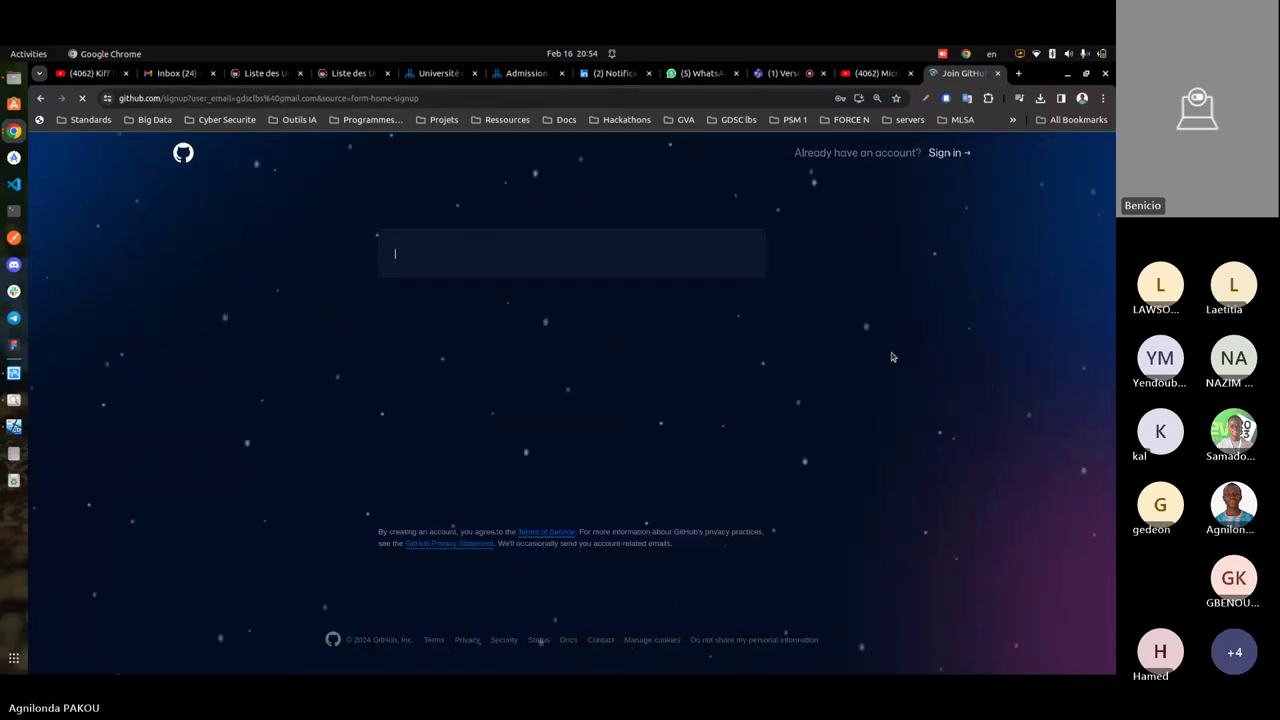
pyautogui.click(784, 78)
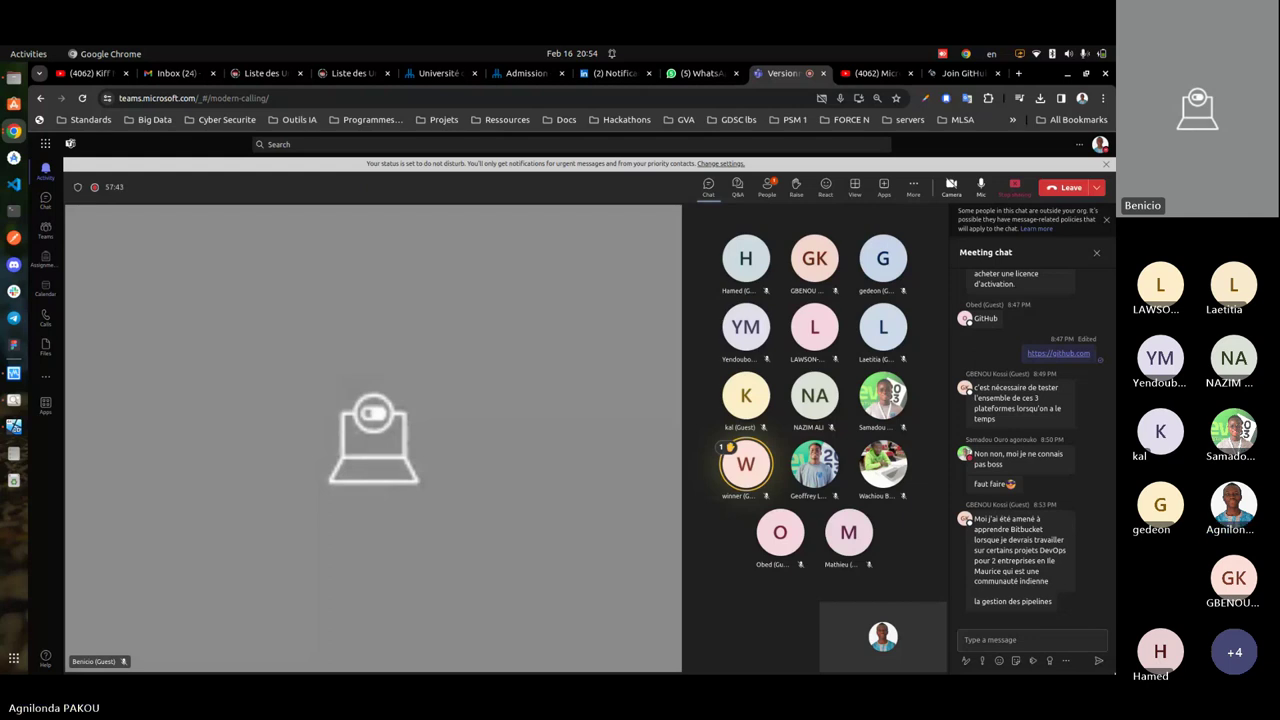
pyautogui.moveTo(1045, 454)
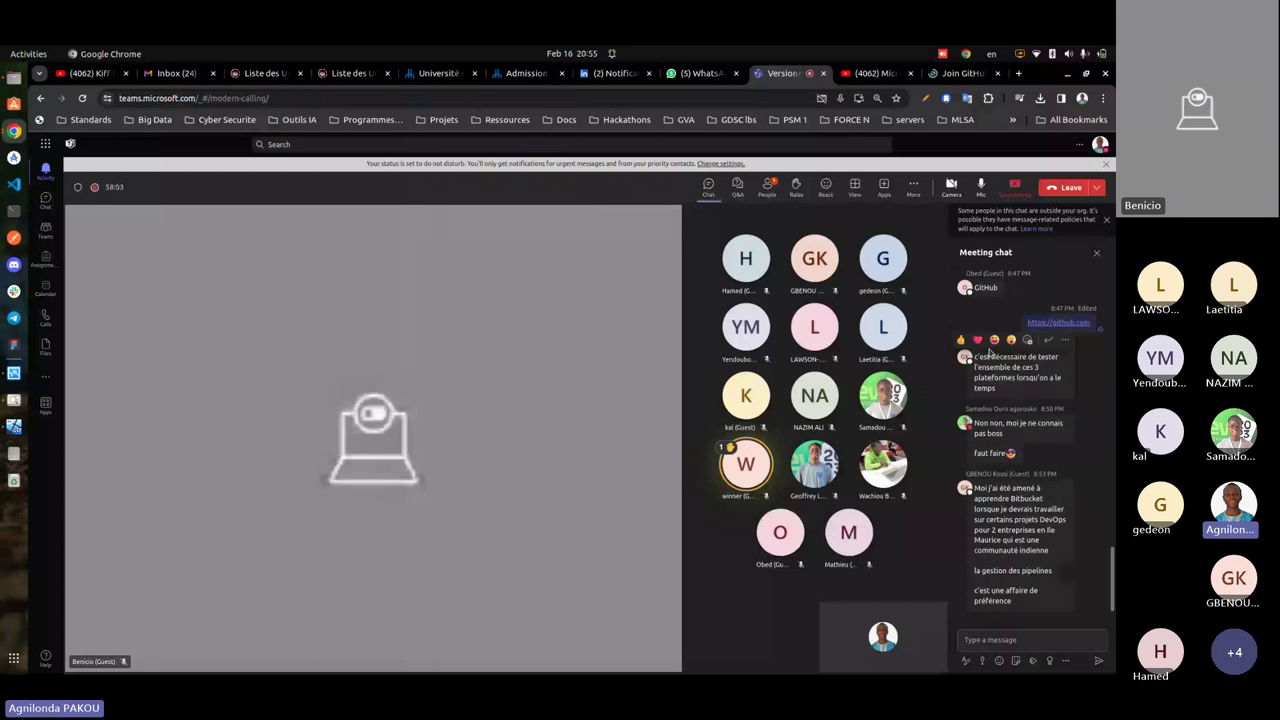
# - Return to the GitHub sign-up form and confirm the entered email
pyautogui.click(960, 73)
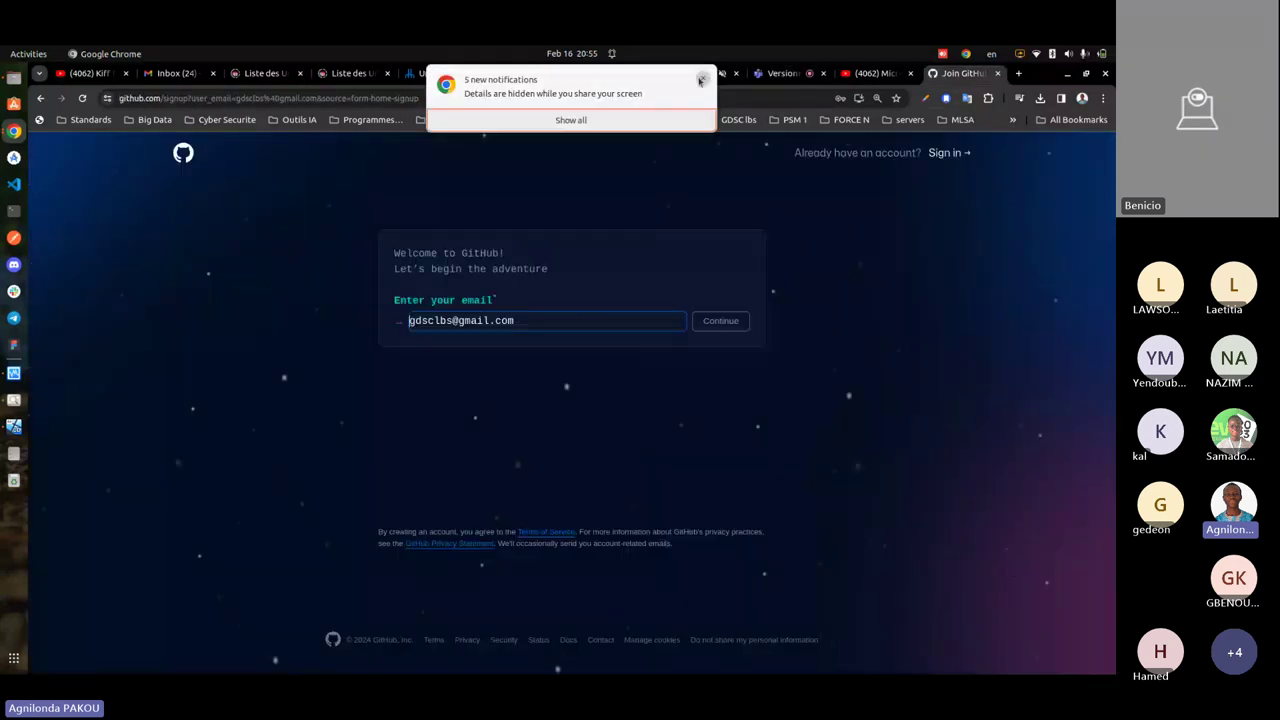
pyautogui.click(701, 79)
pyautogui.click(780, 73)
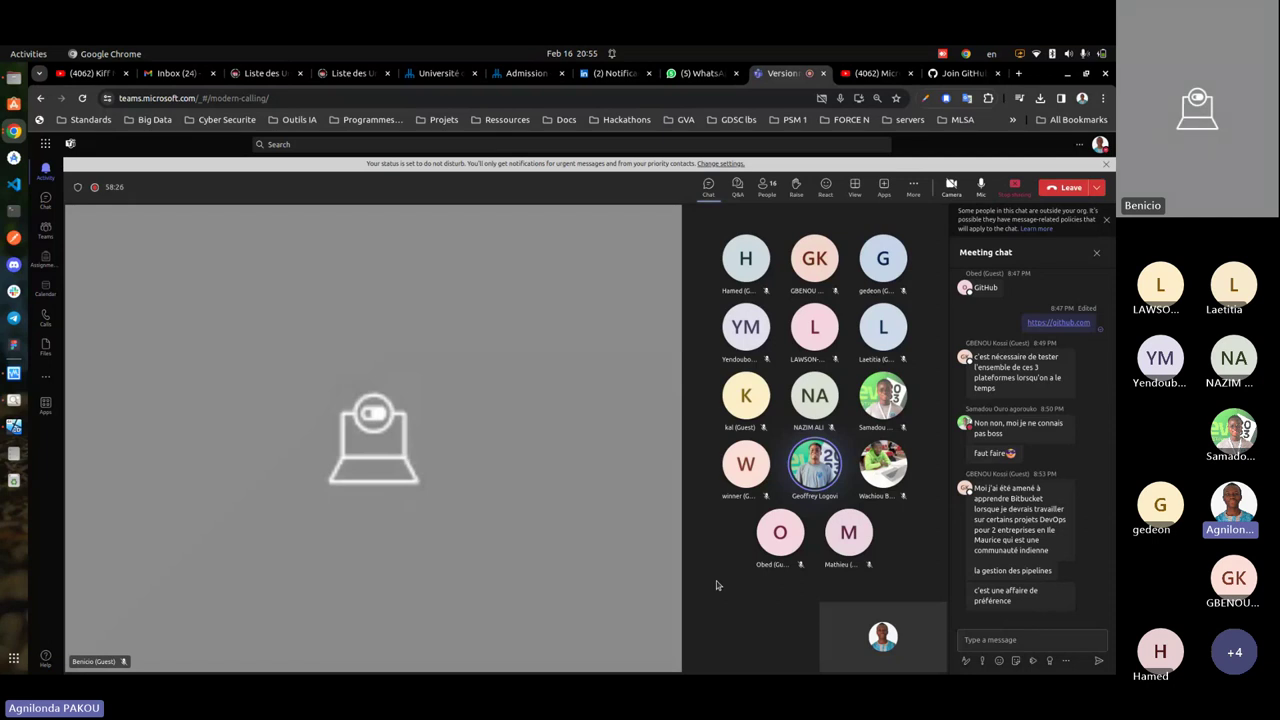
pyautogui.hotkey('ctrl', '9')
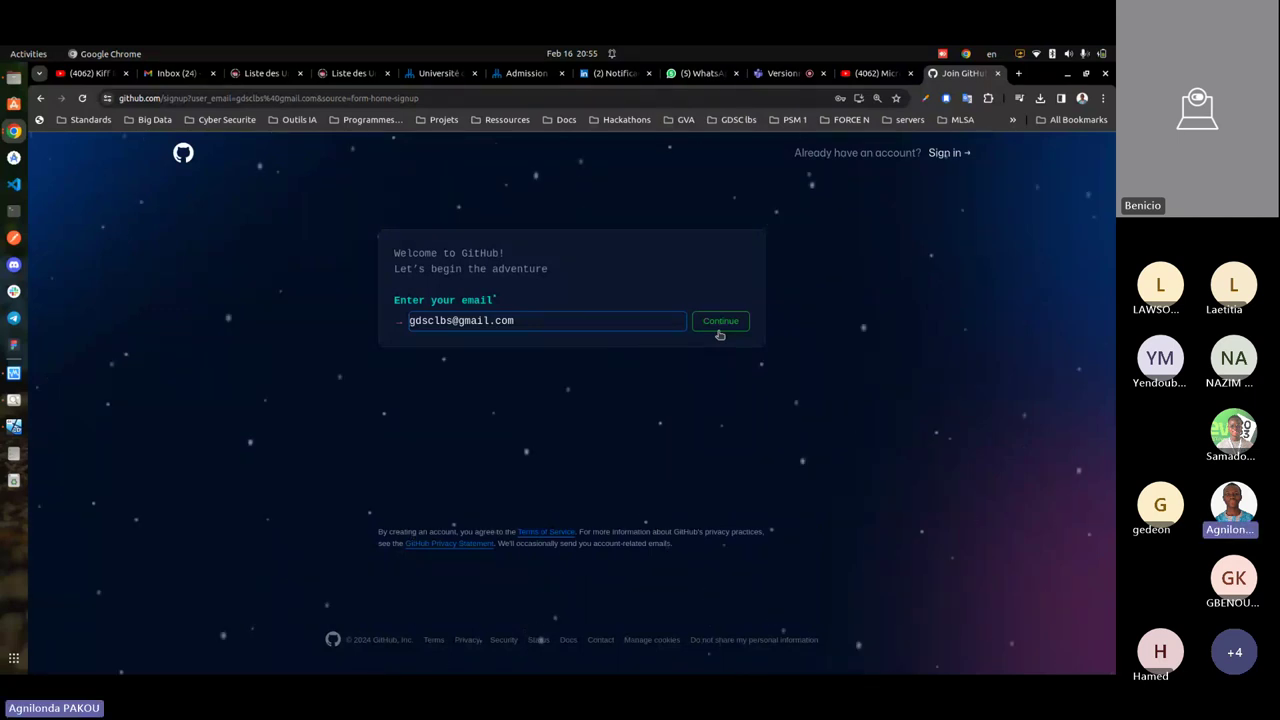
pyautogui.click(720, 335)
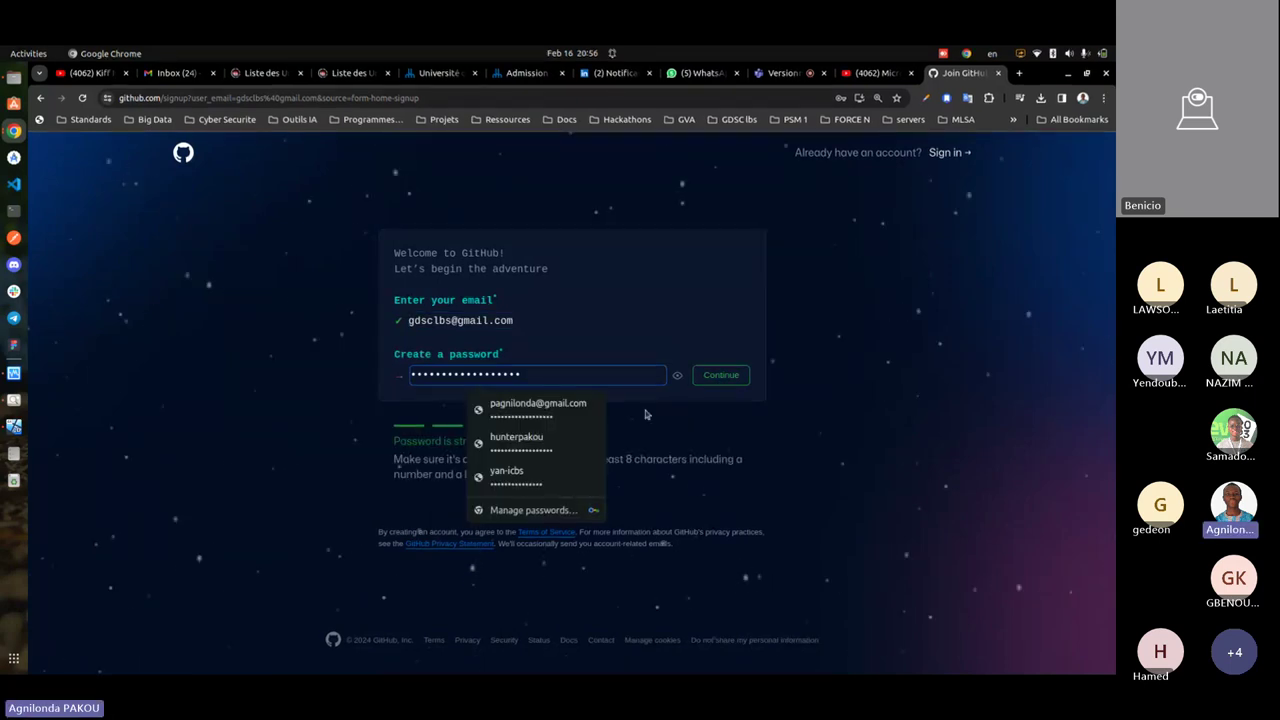
# - Replace the autofilled password with the pasted new account password and confirm it
pyautogui.click(645, 414)
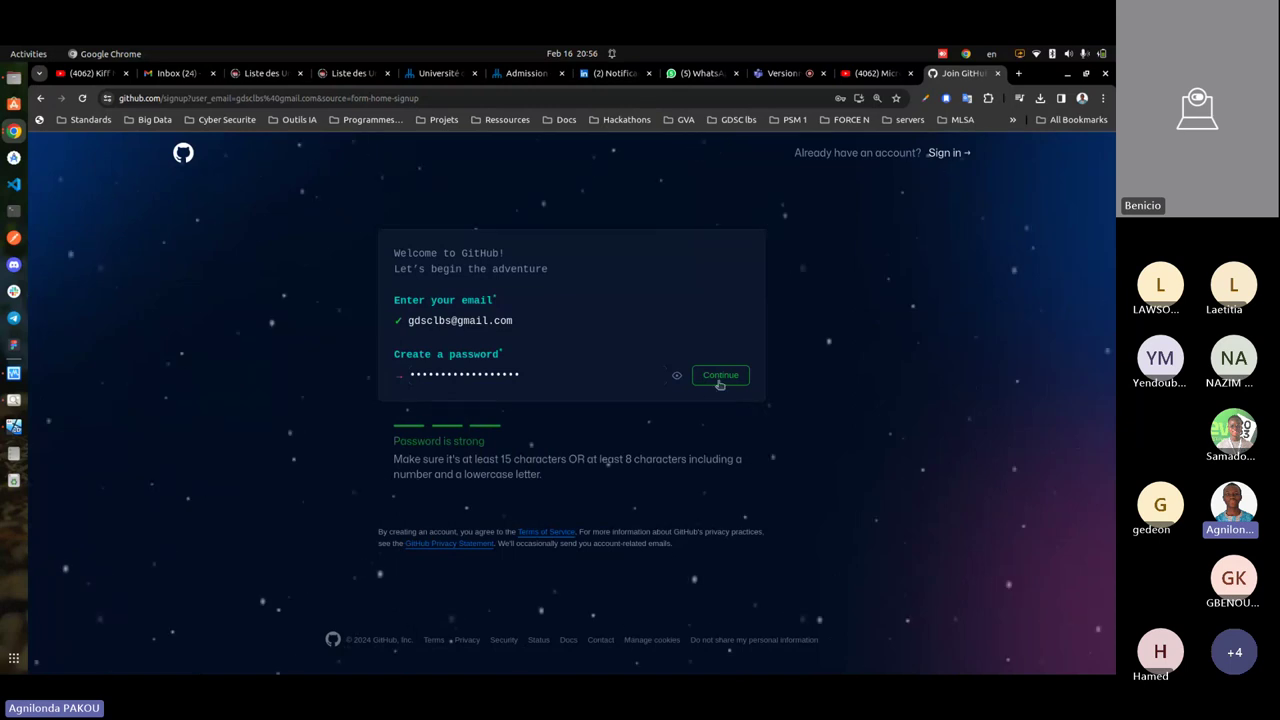
pyautogui.click(536, 371)
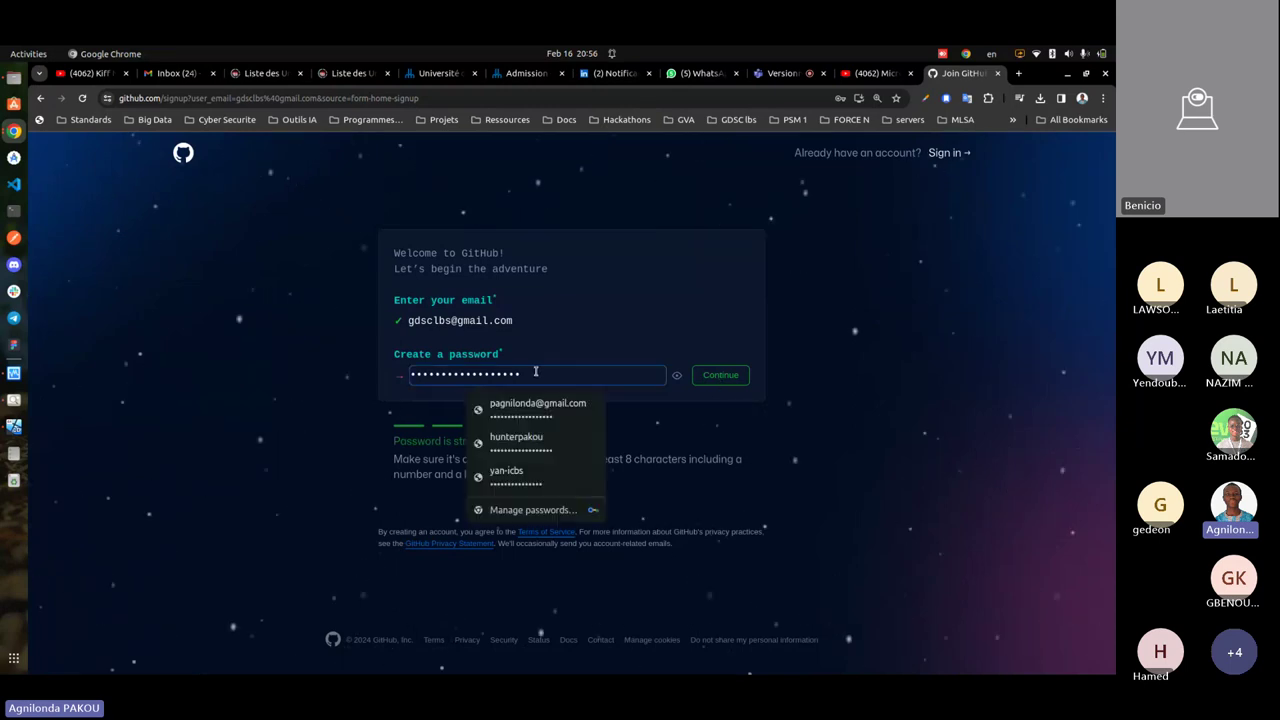
pyautogui.hotkey('ctrl', 'a')
pyautogui.press('BackSpace')
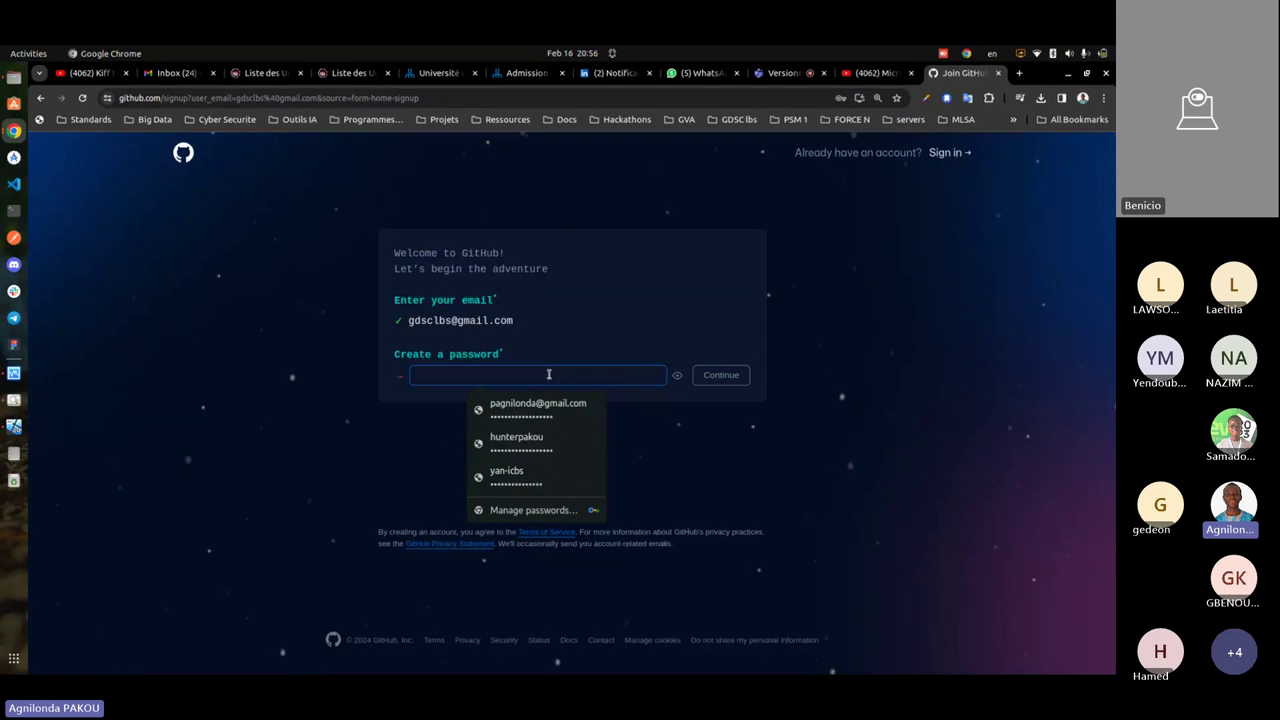
pyautogui.hotkey('ctrl', 'v')
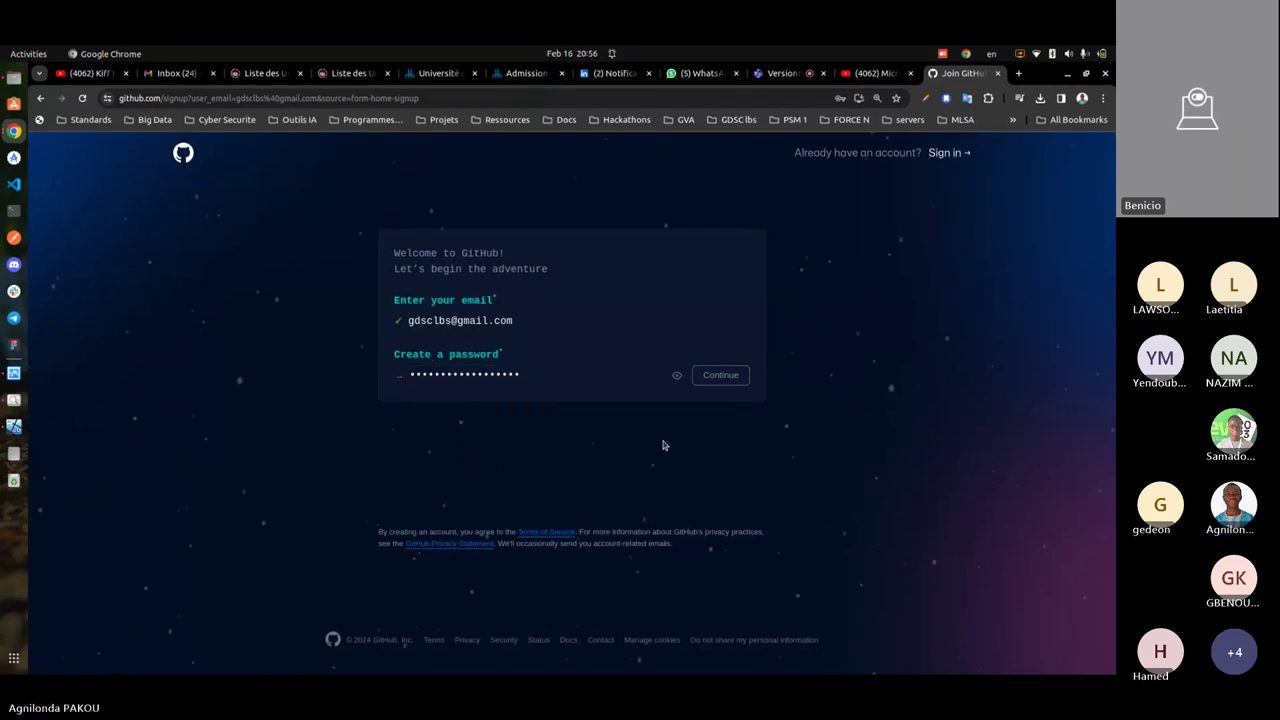
pyautogui.click(707, 380)
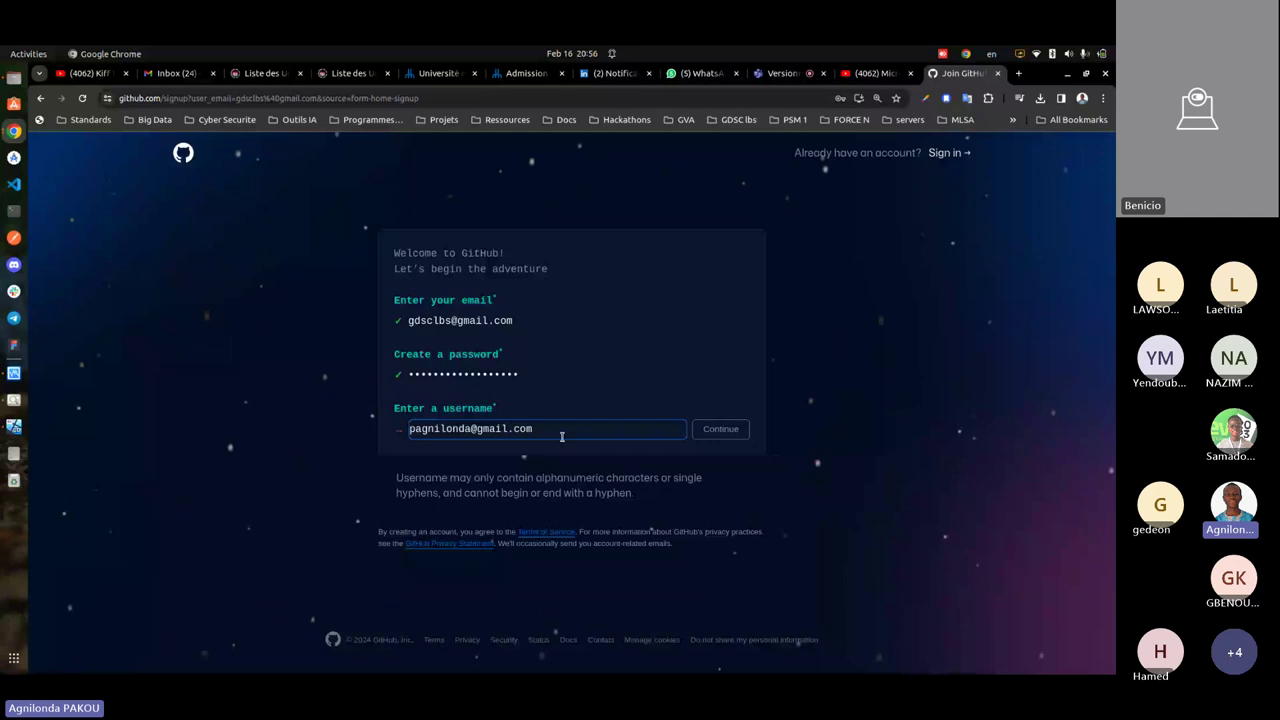
# - Replace the autofilled username with an available one and continue to email preferences
pyautogui.moveTo(562, 436); pyautogui.dragTo(397, 432)
pyautogui.press('BackSpace')
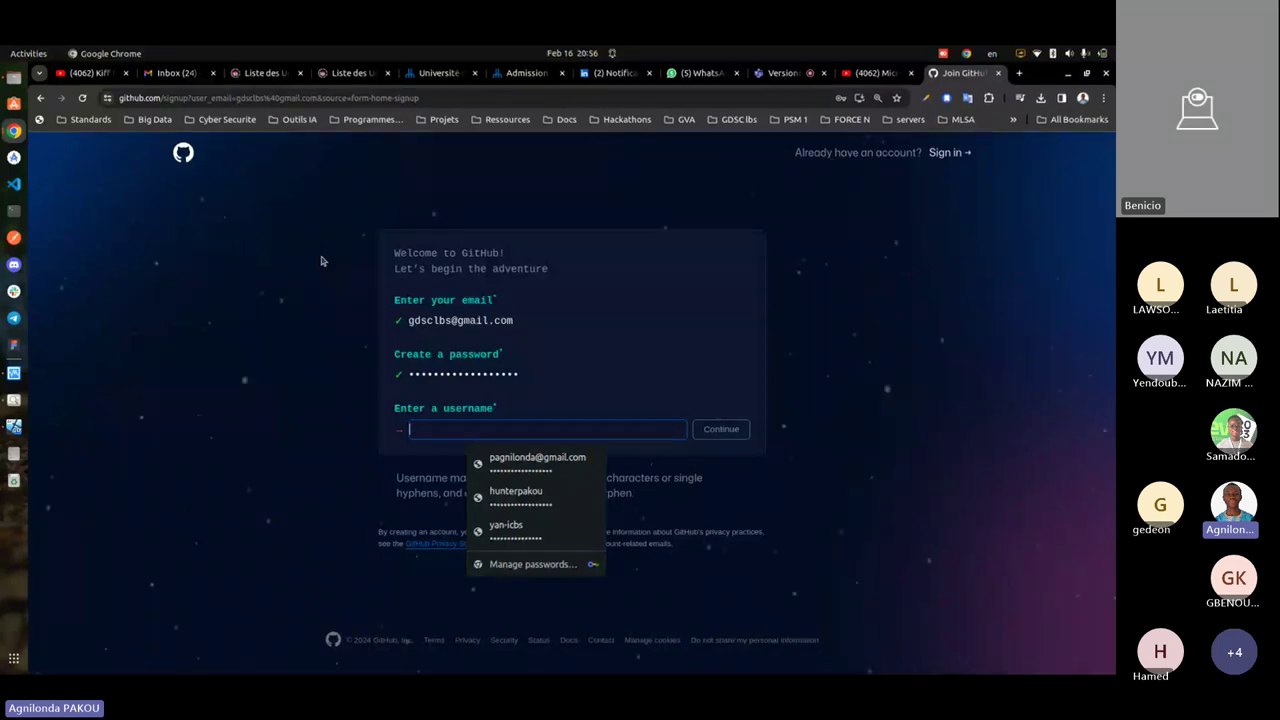
pyautogui.write('gdsc')
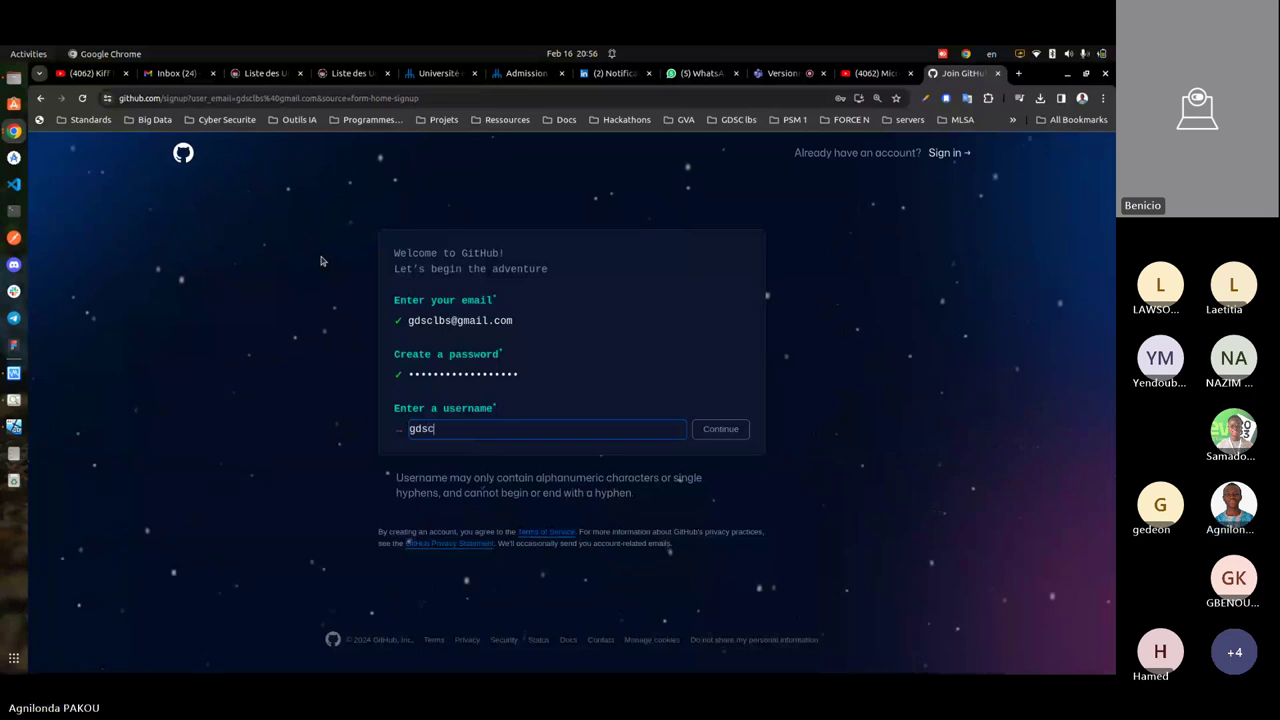
pyautogui.write('lbs')
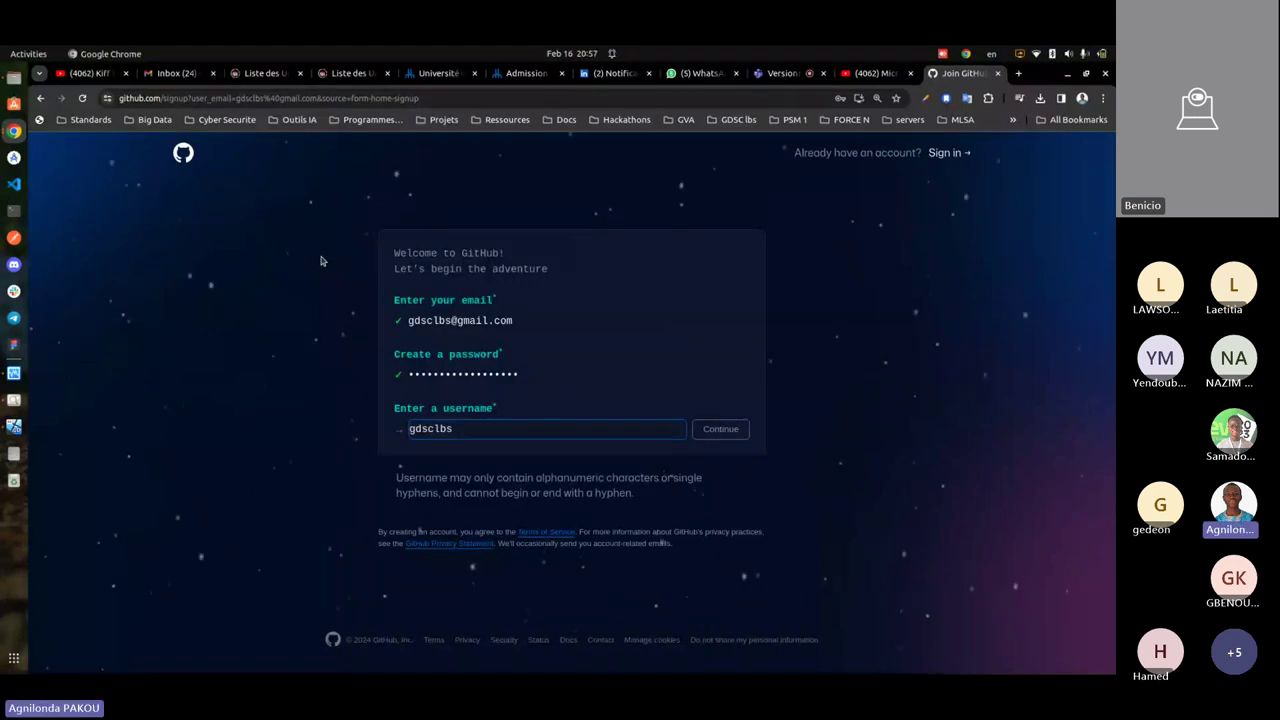
pyautogui.press('BackSpace')
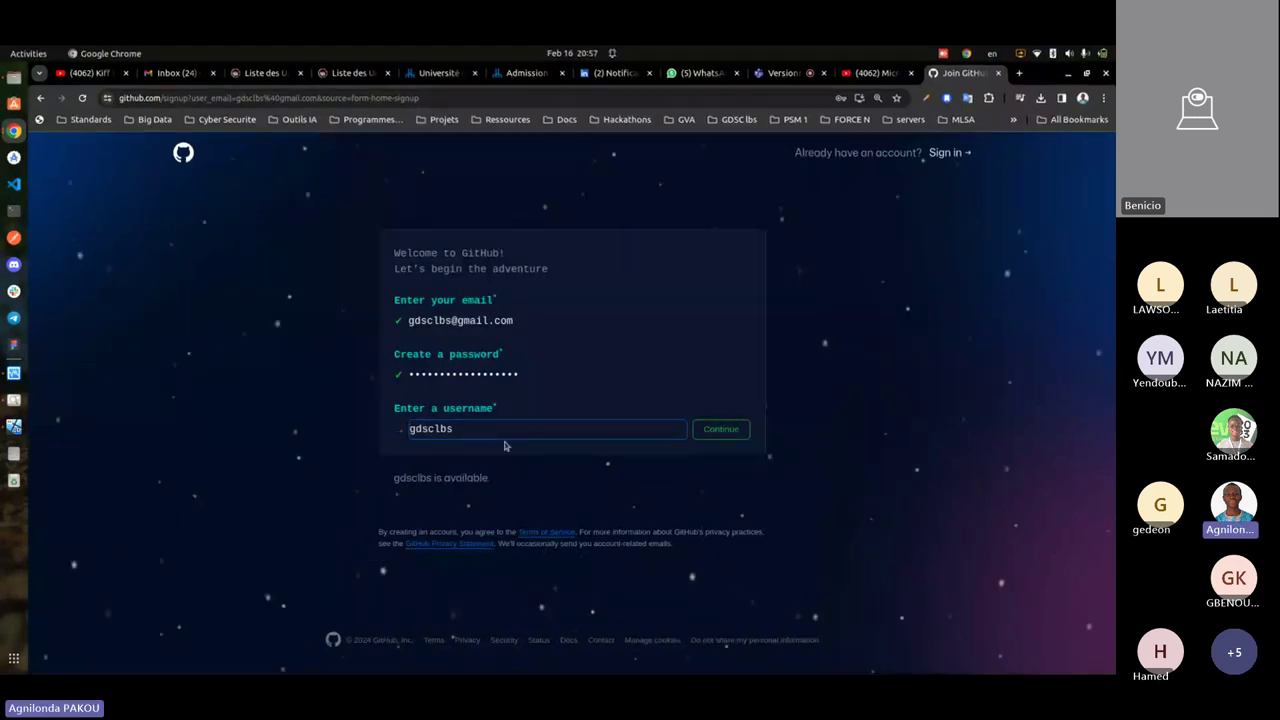
pyautogui.click(726, 434)
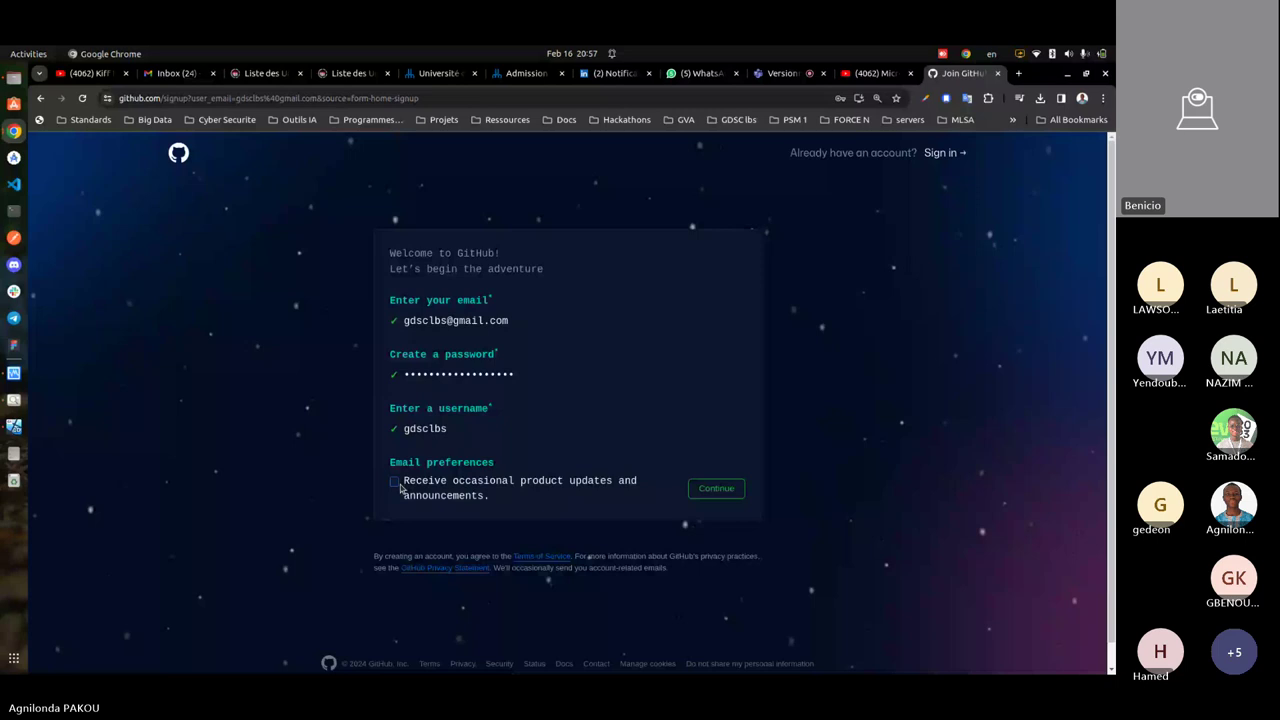
# - Accept the email preferences and submit Create account, which fails captcha verification
pyautogui.click(727, 492)
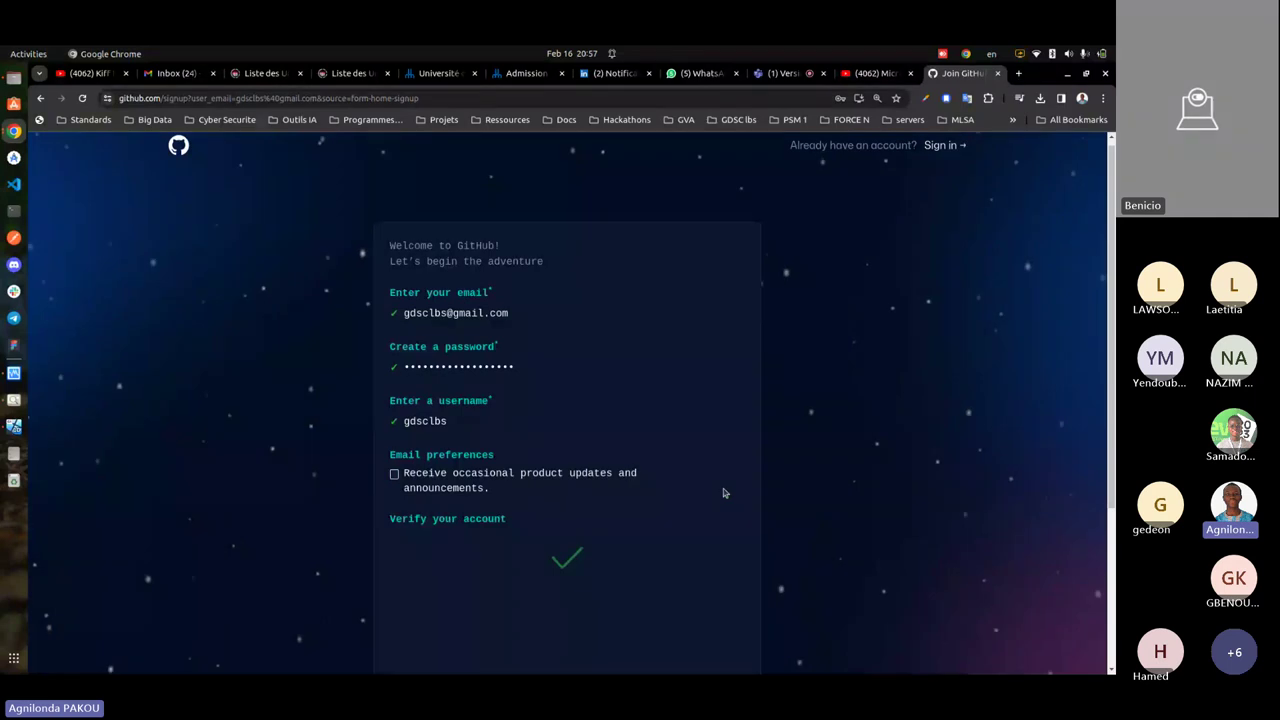
pyautogui.scroll(-3, 640, 440)
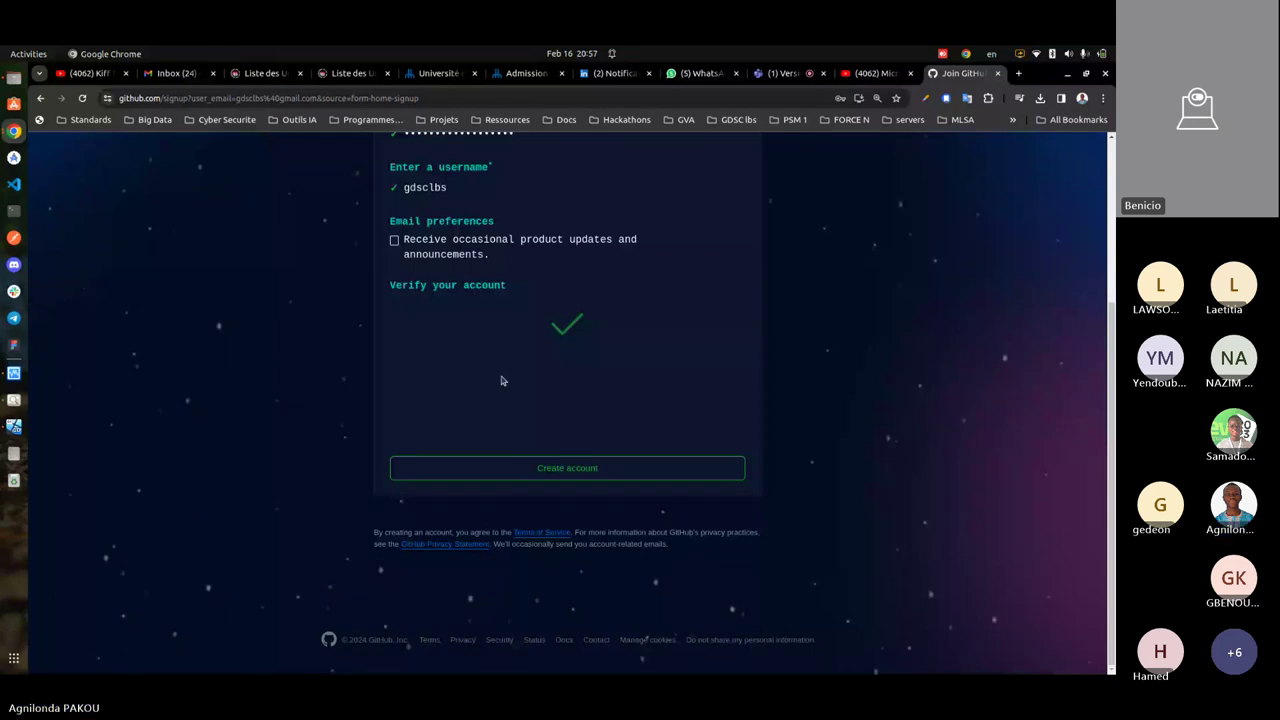
pyautogui.click(567, 472)
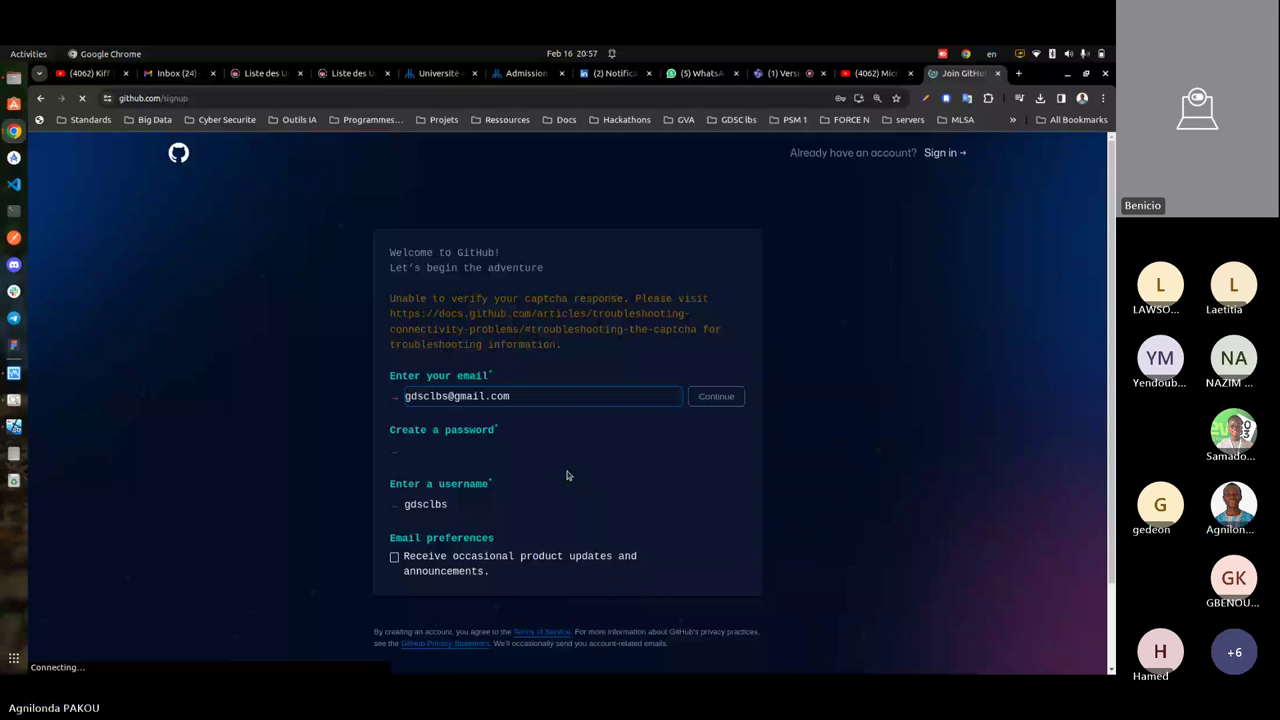
# - Go back to the empty password field and re-enter the account password to load the verification puzzle
pyautogui.scroll(-1, 650, 390)
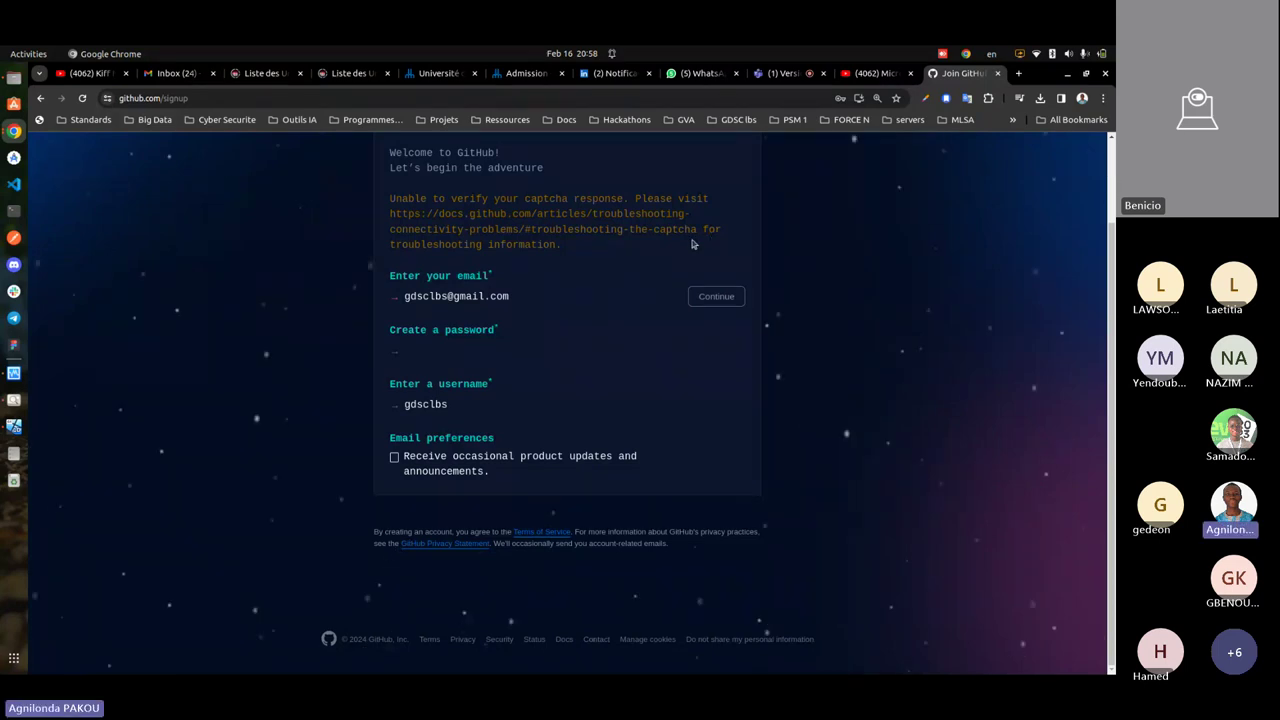
pyautogui.scroll(2, 332, 293)
pyautogui.scroll(-2, 342, 292)
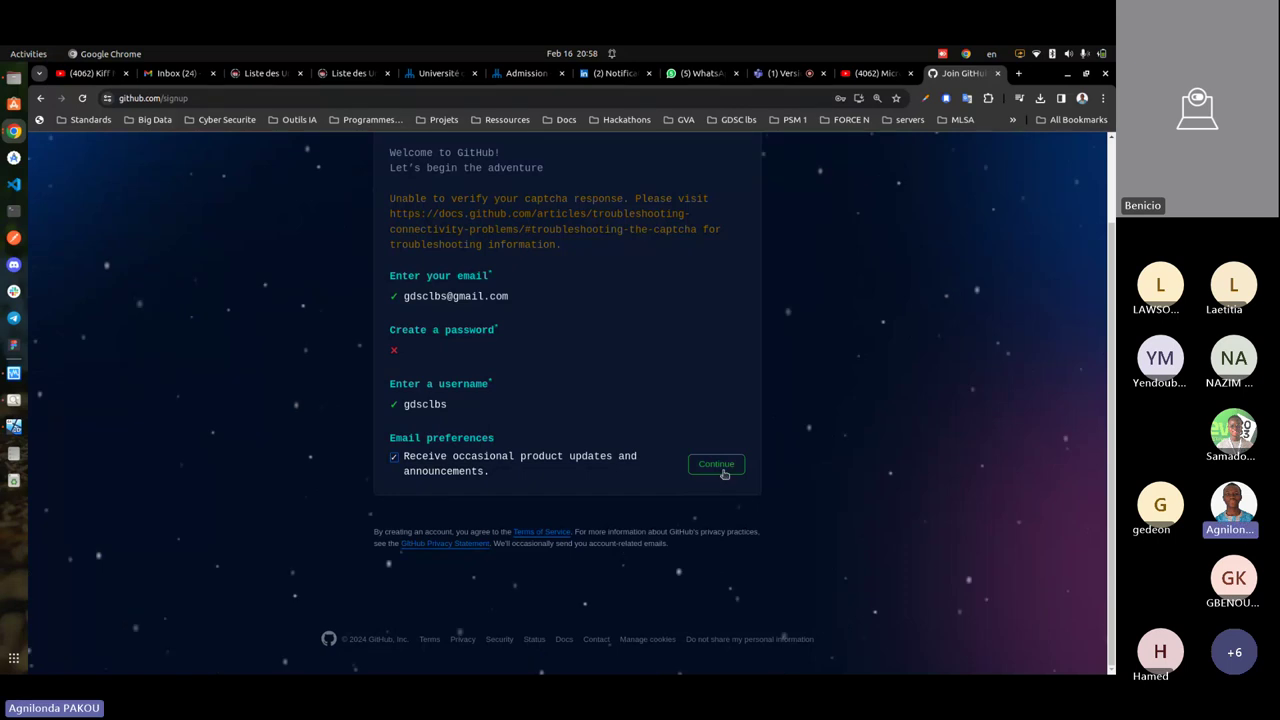
pyautogui.click(560, 346)
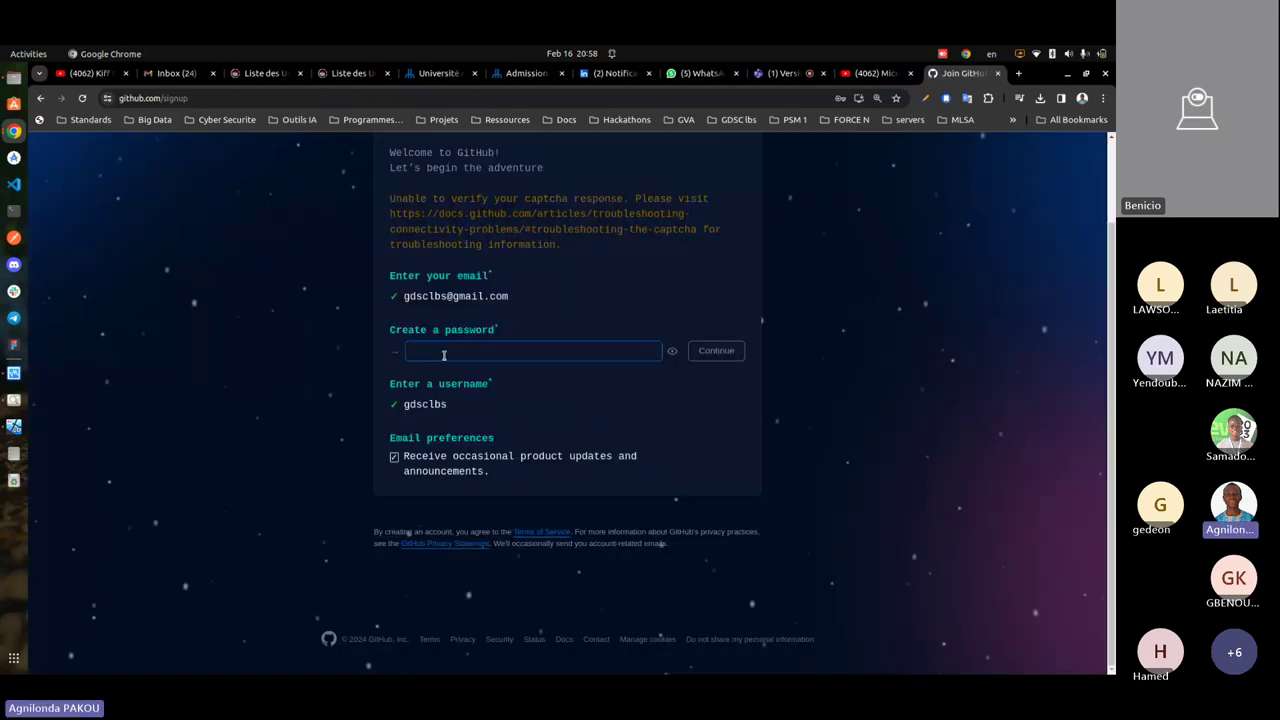
pyautogui.click(443, 351)
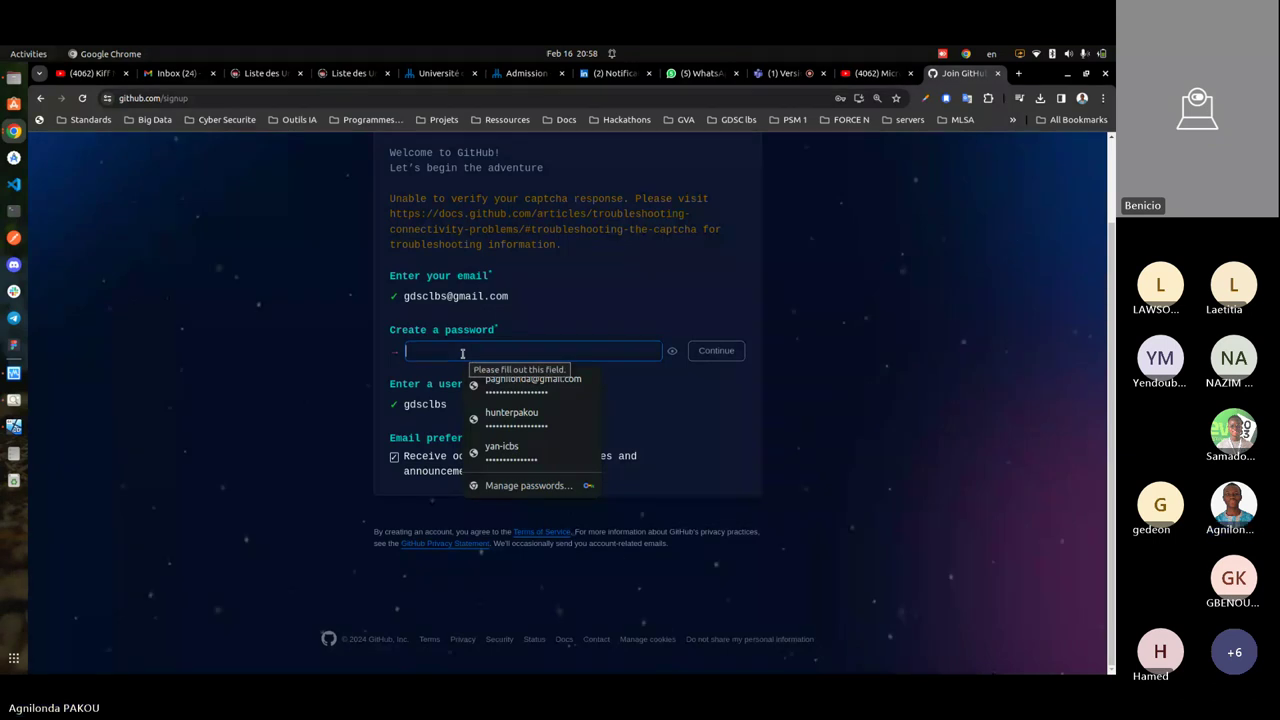
pyautogui.write('••')
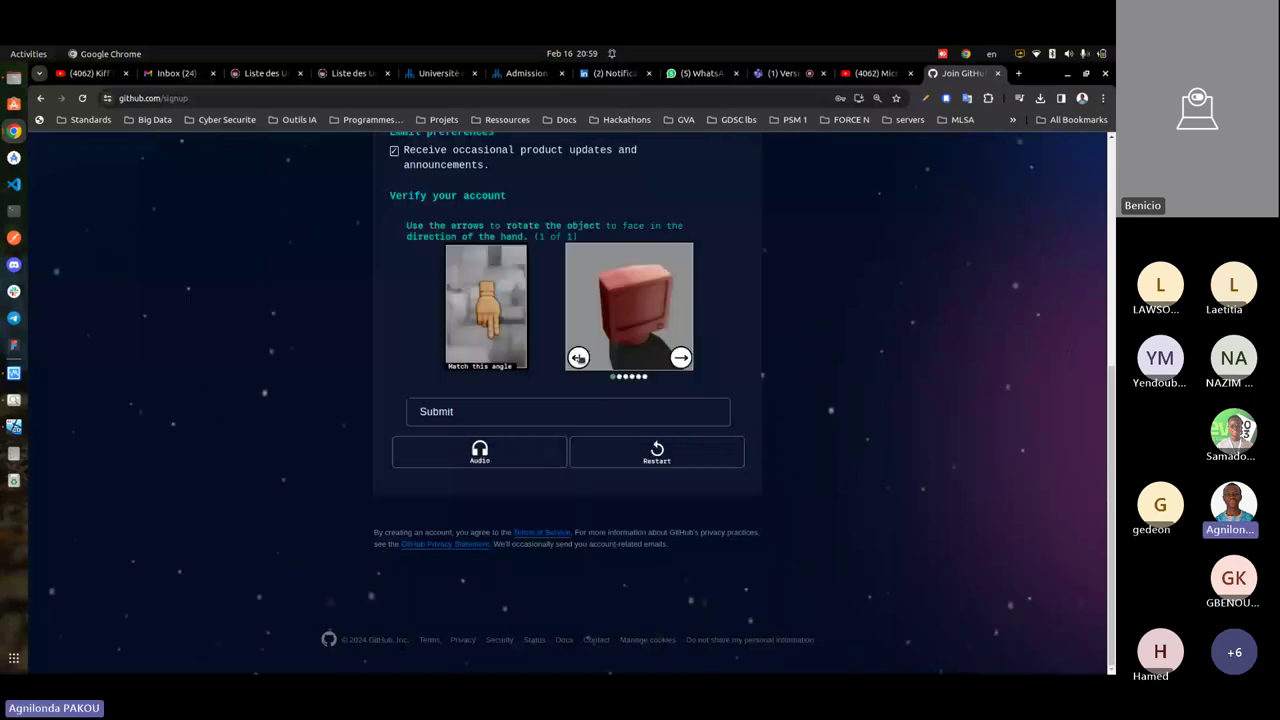
# - Rotate the puzzle object toward the hand and submit, then glance at the Teams tab and return
pyautogui.click(578, 357)
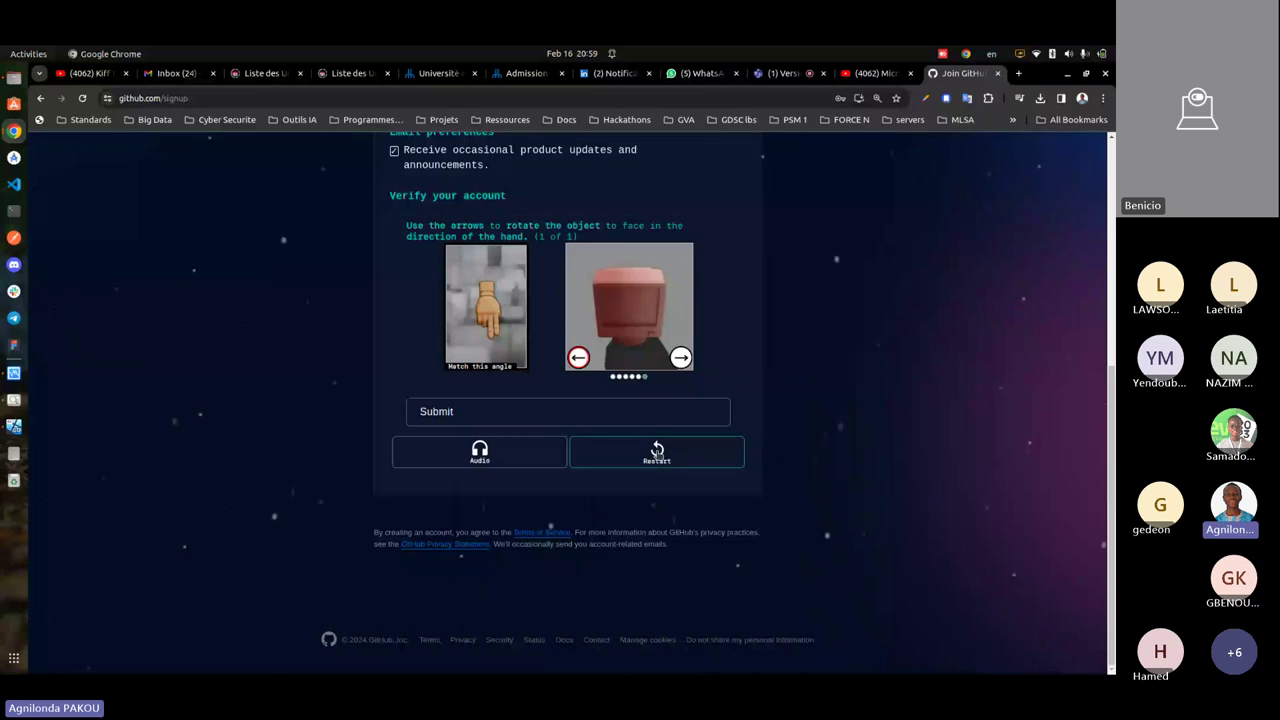
pyautogui.click(516, 412)
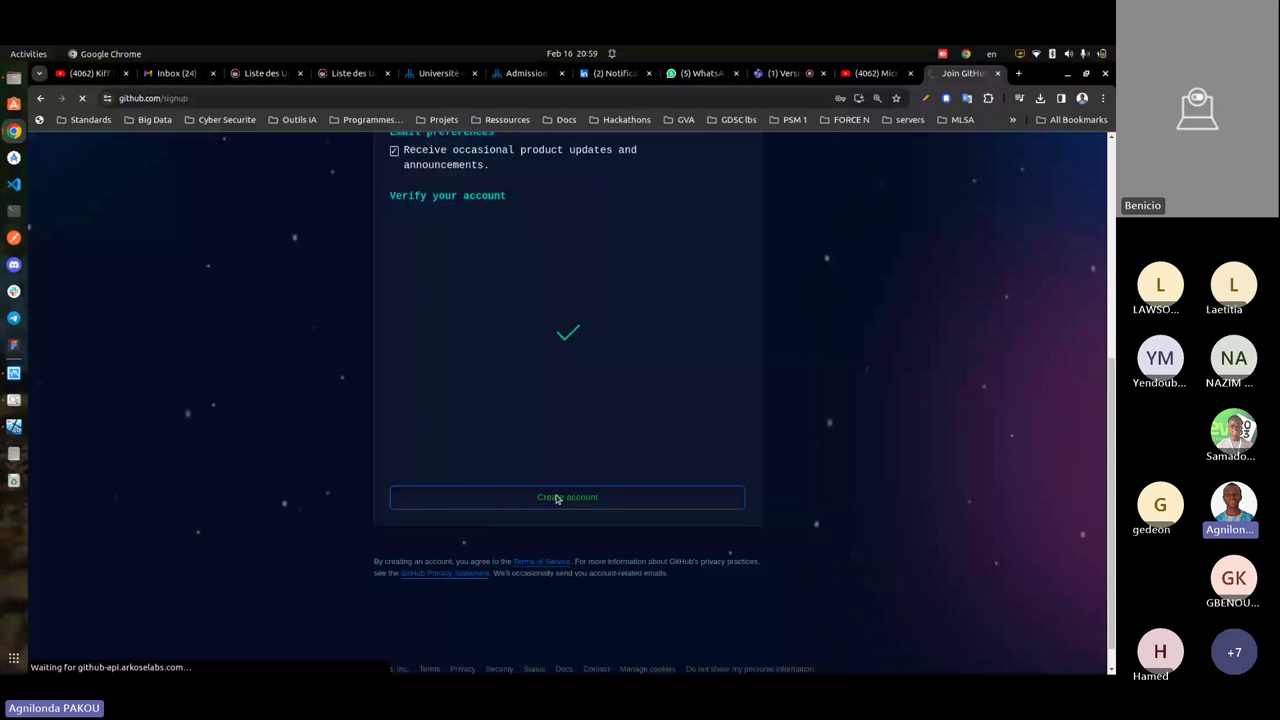
pyautogui.hotkey('ctrl', 'shift', 'Tab')
pyautogui.hotkey('ctrl', 'shift', 'Tab')
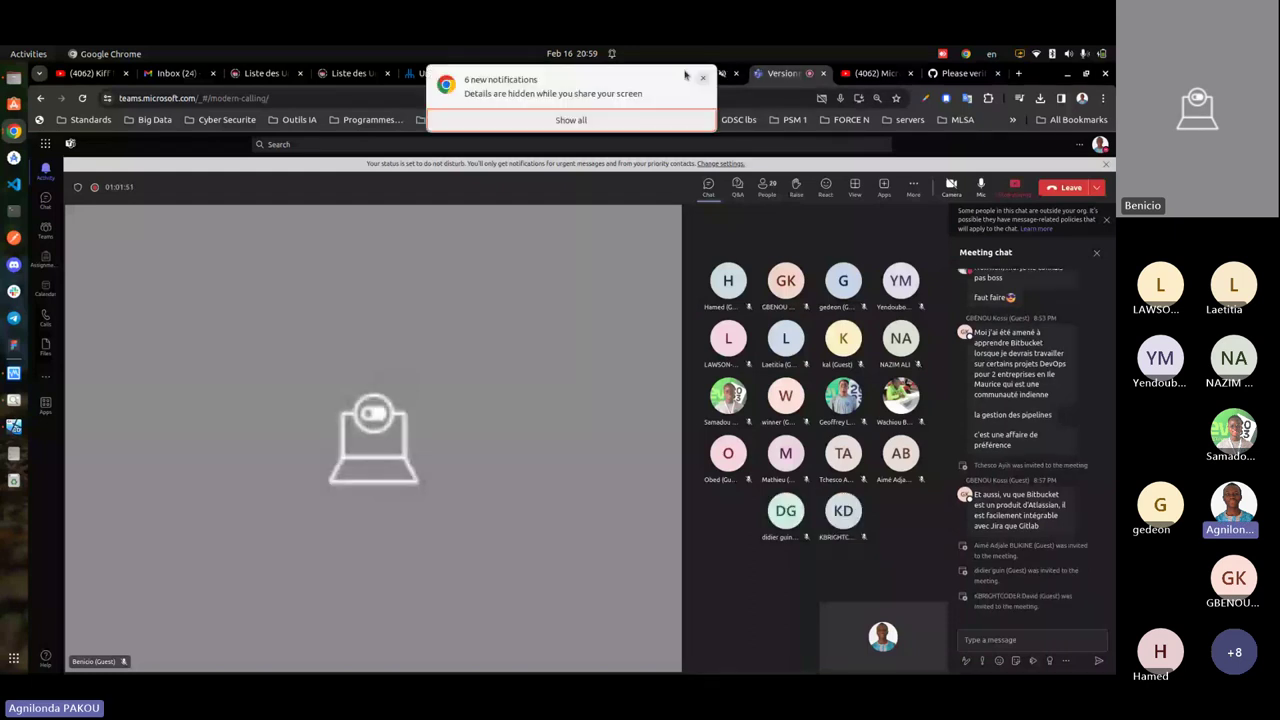
pyautogui.hotkey('ctrl', 'Tab')
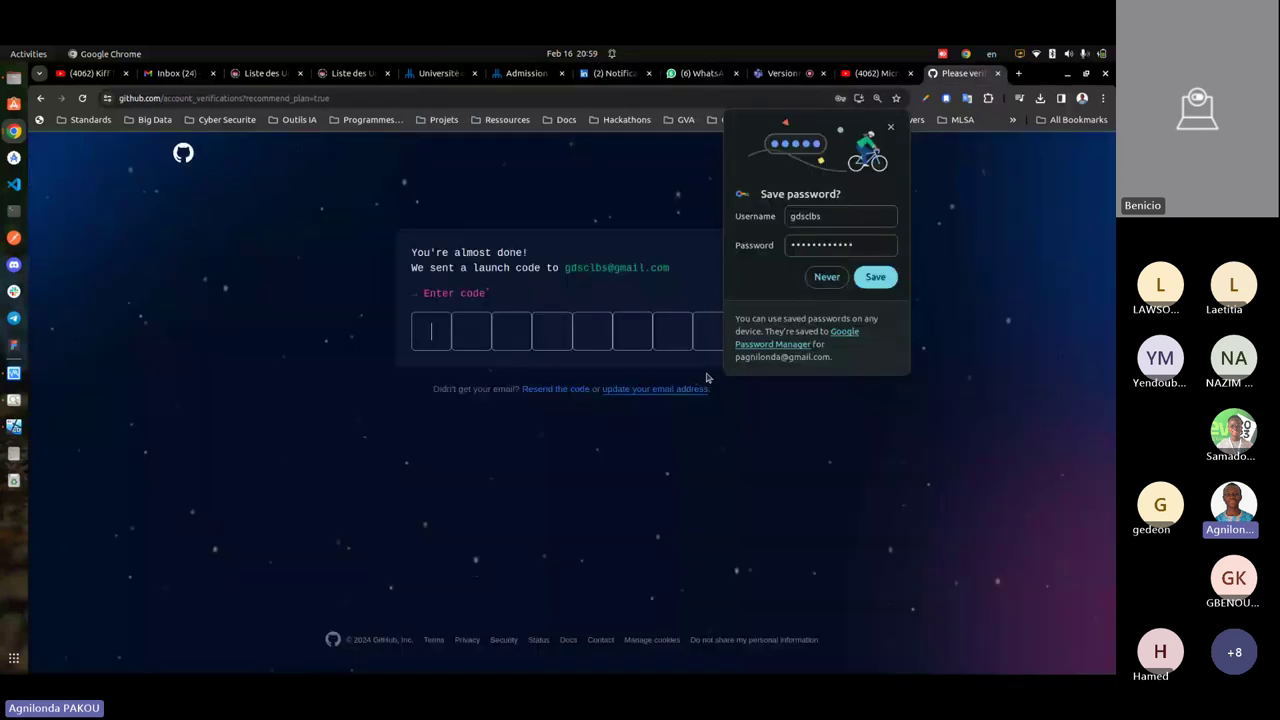
# - Decline saving the password and open the other Chrome profile's browser window
pyautogui.click(531, 491)
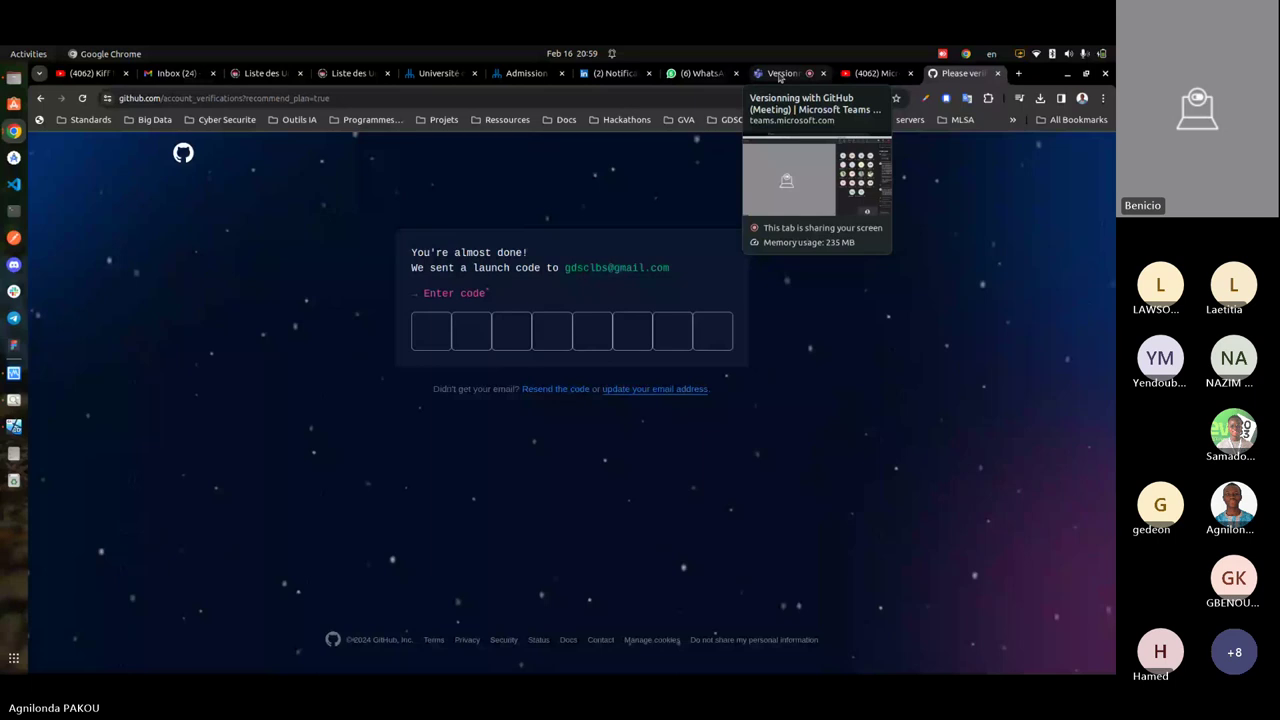
pyautogui.click(1082, 98)
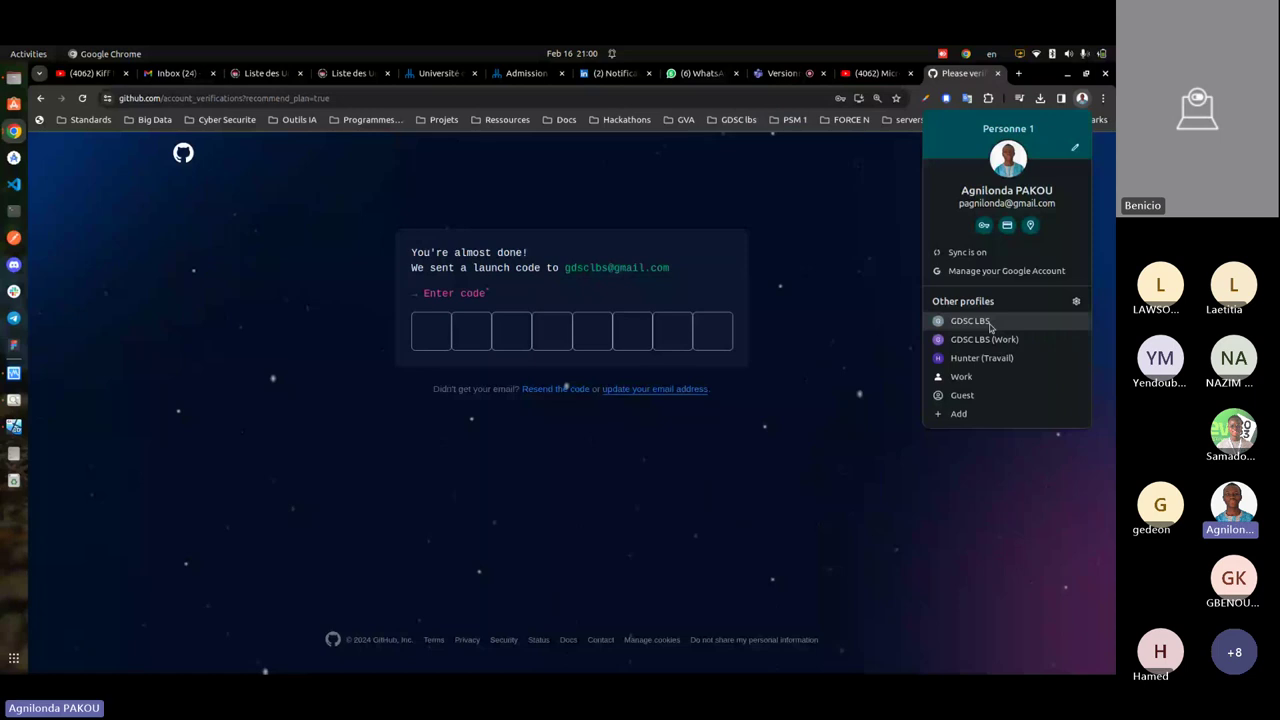
pyautogui.click(990, 326)
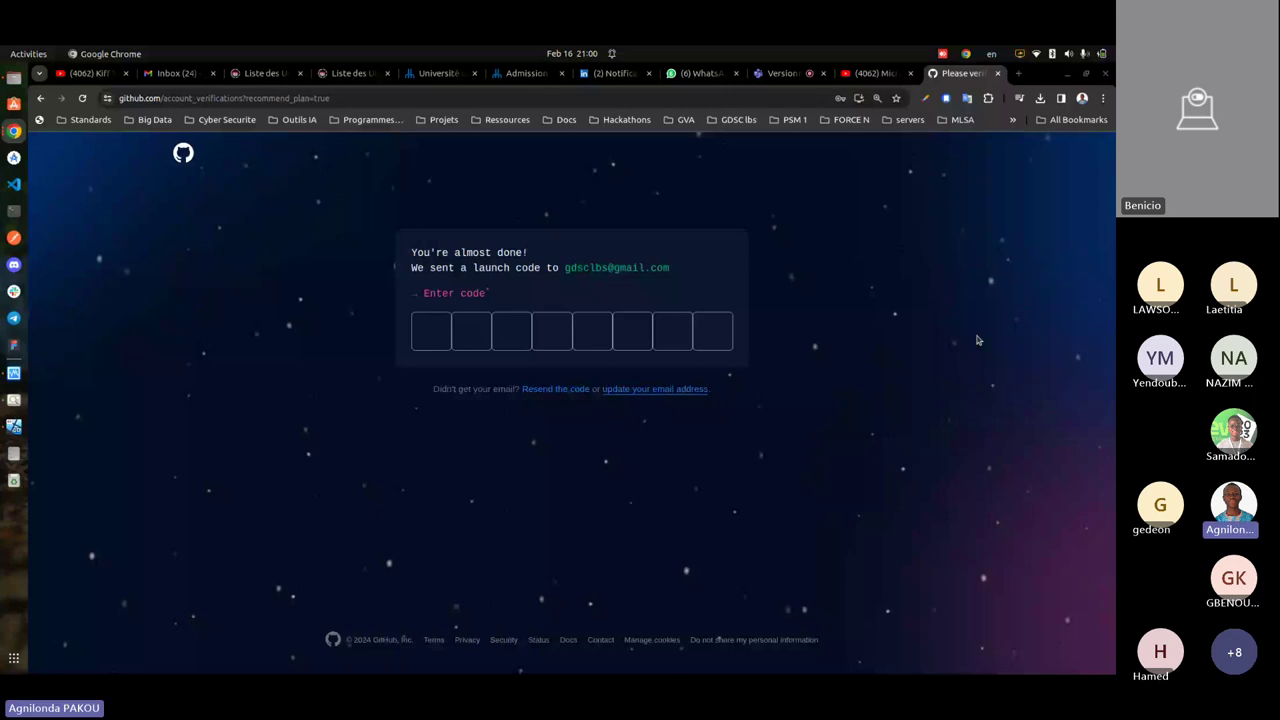
pyautogui.hotkey('alt', 'Tab')
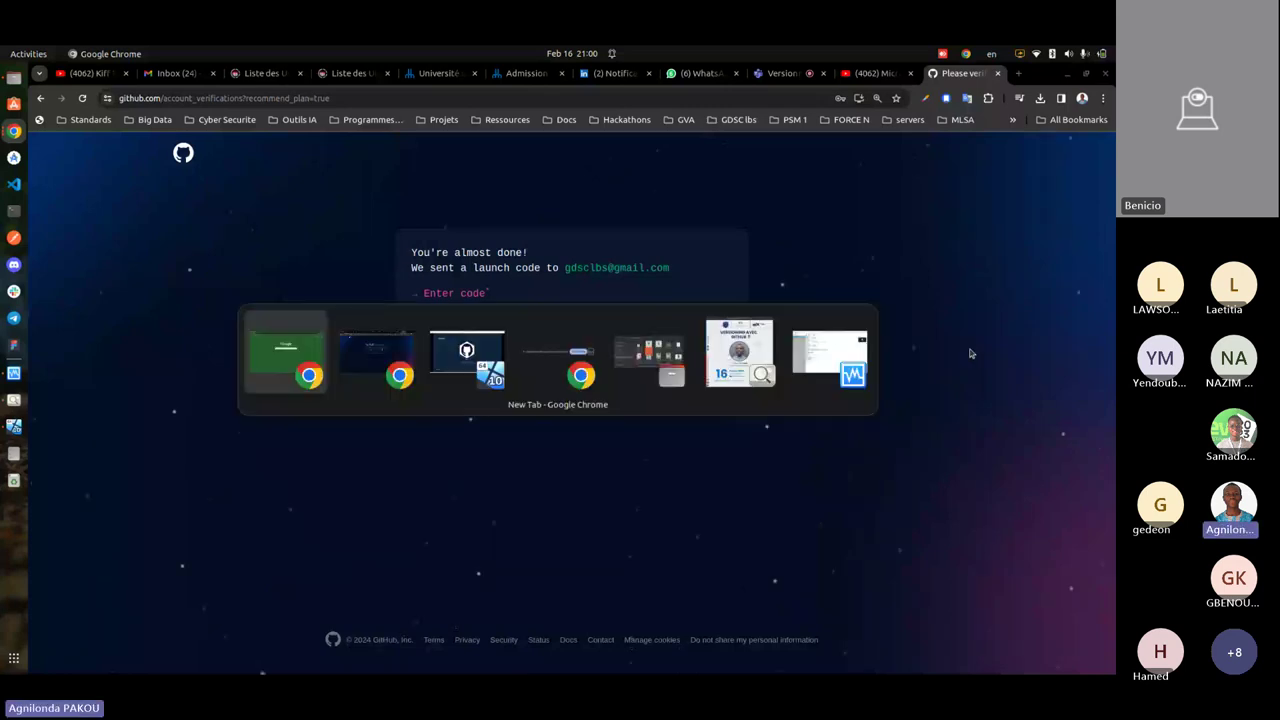
# - In the other profile's new tab window, dismiss the profile panel and open Gmail
pyautogui.click(1080, 104)
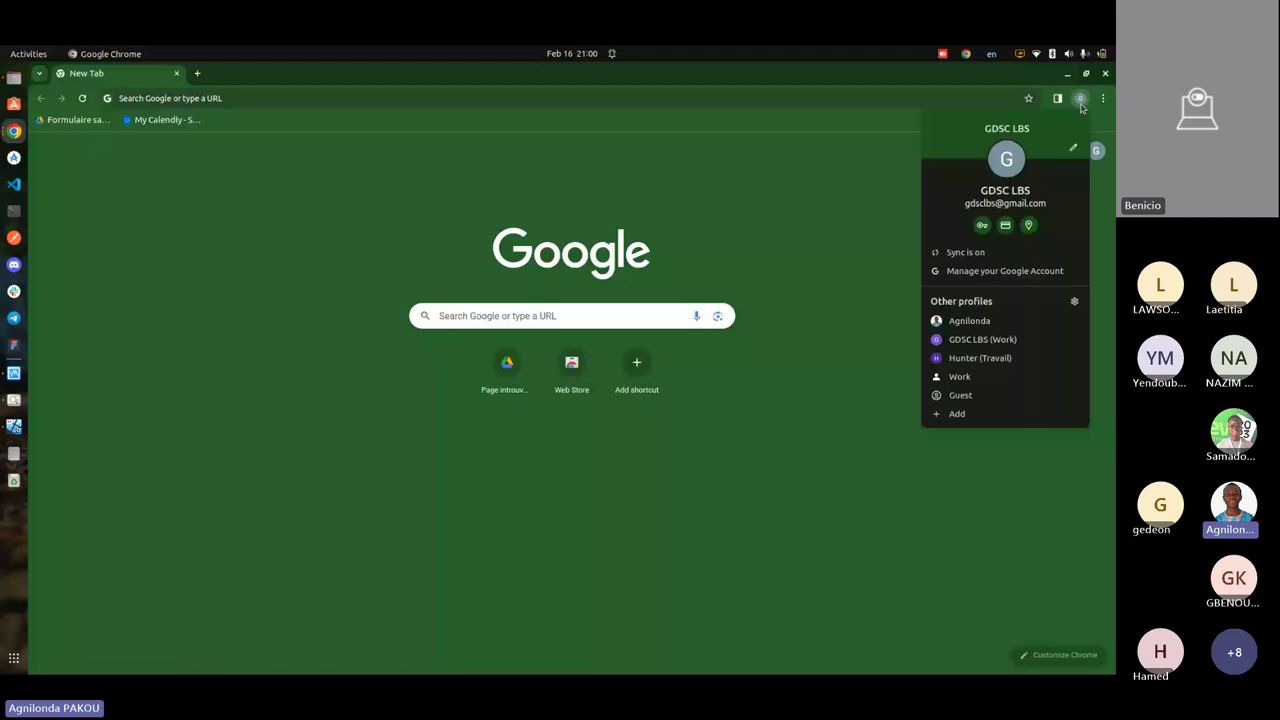
pyautogui.hotkey('ctrl', 'l')
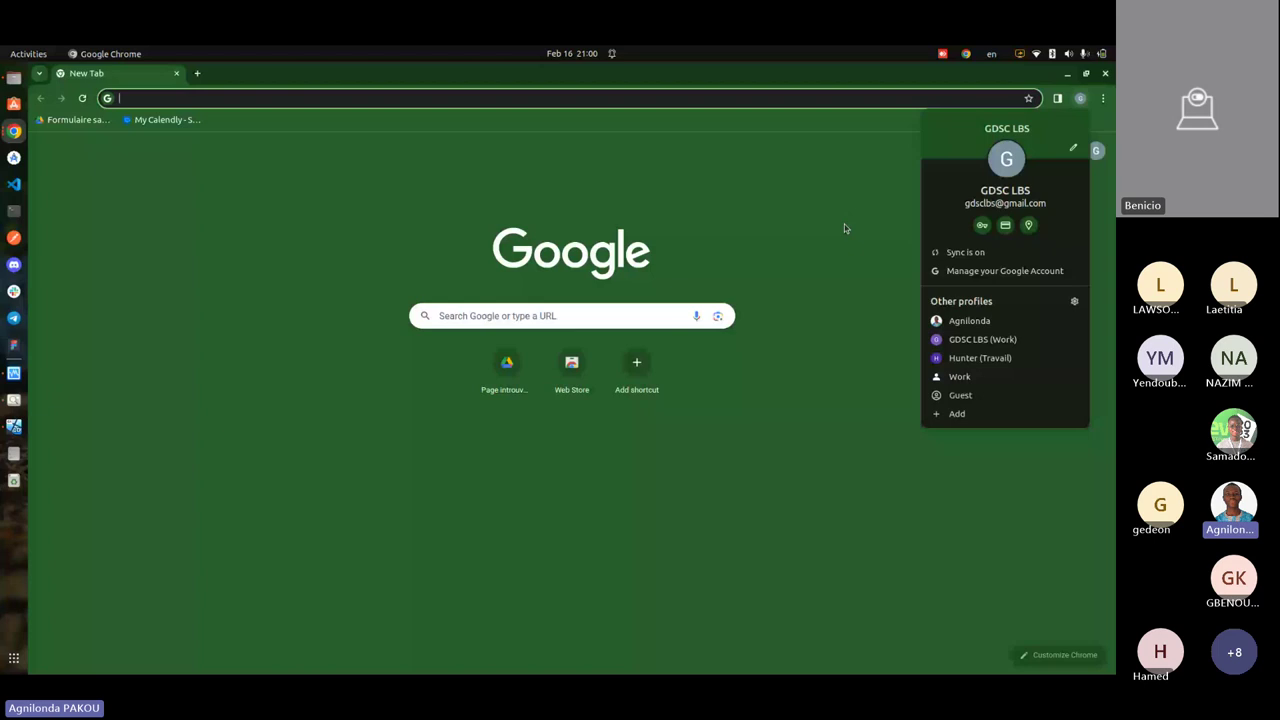
pyautogui.click(844, 228)
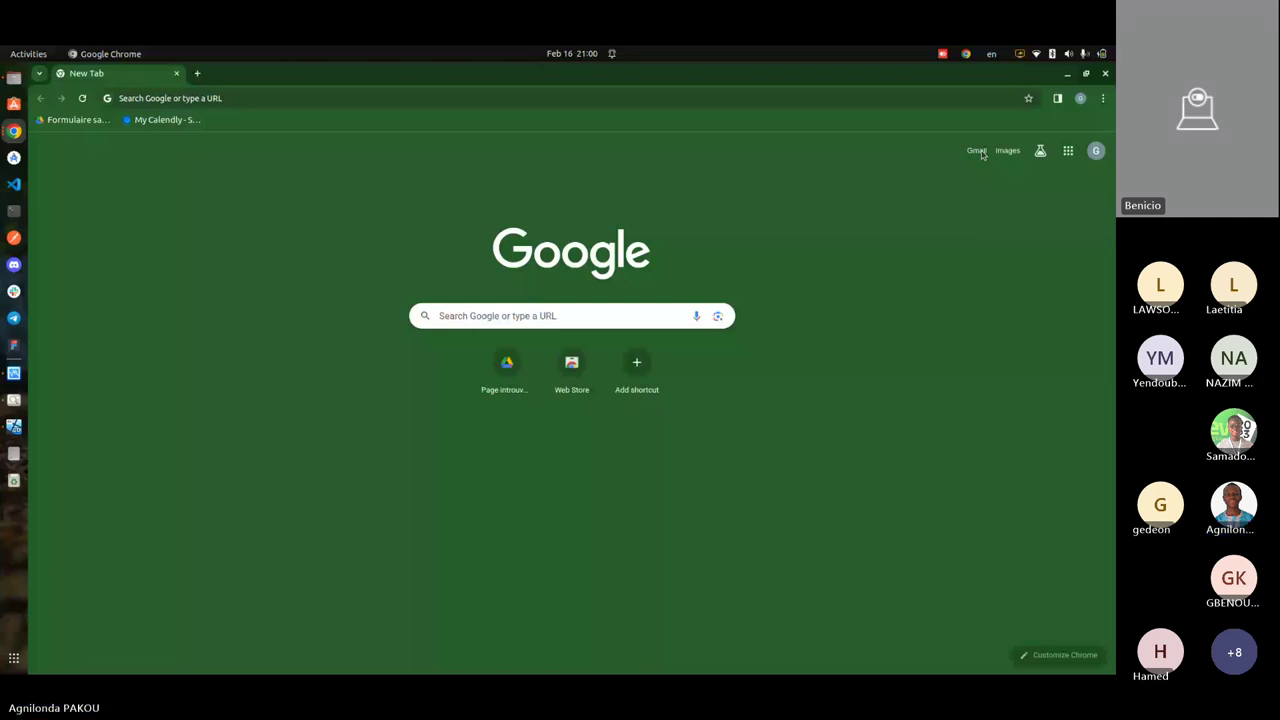
pyautogui.click(977, 151)
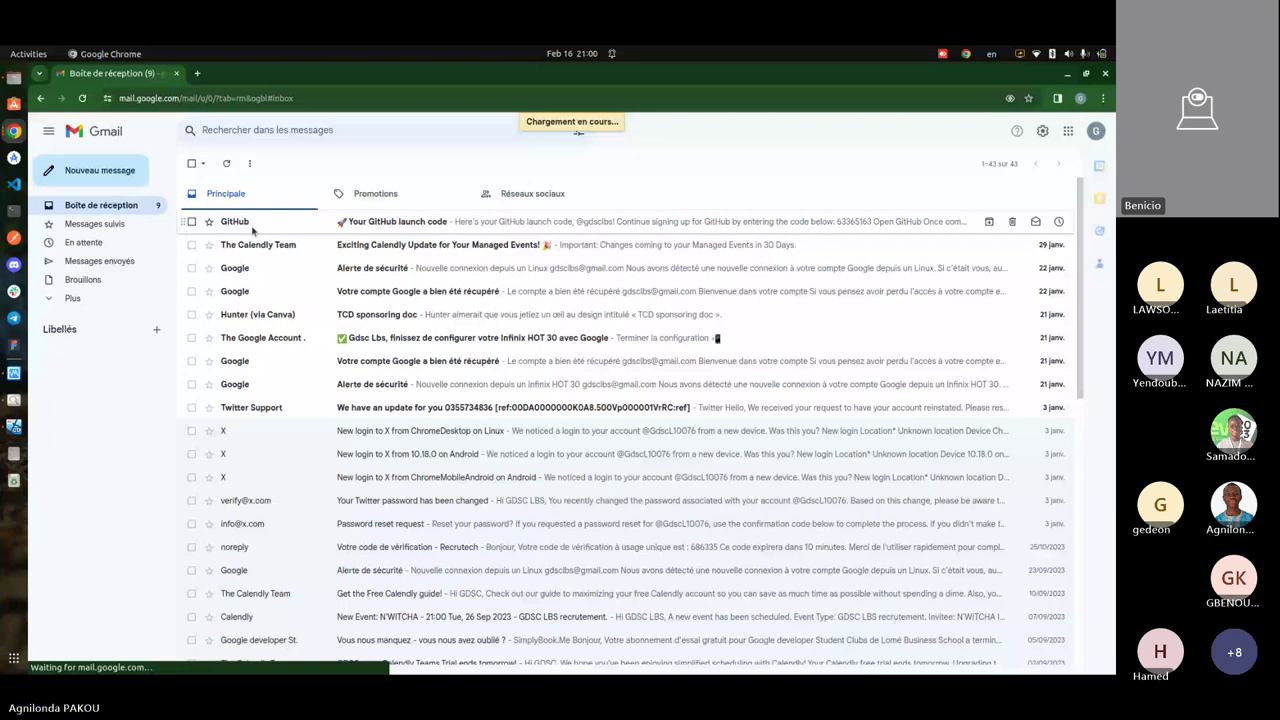
# - Open the 'Your GitHub launch code' email and return to GitHub's code entry page
pyautogui.click(252, 228)
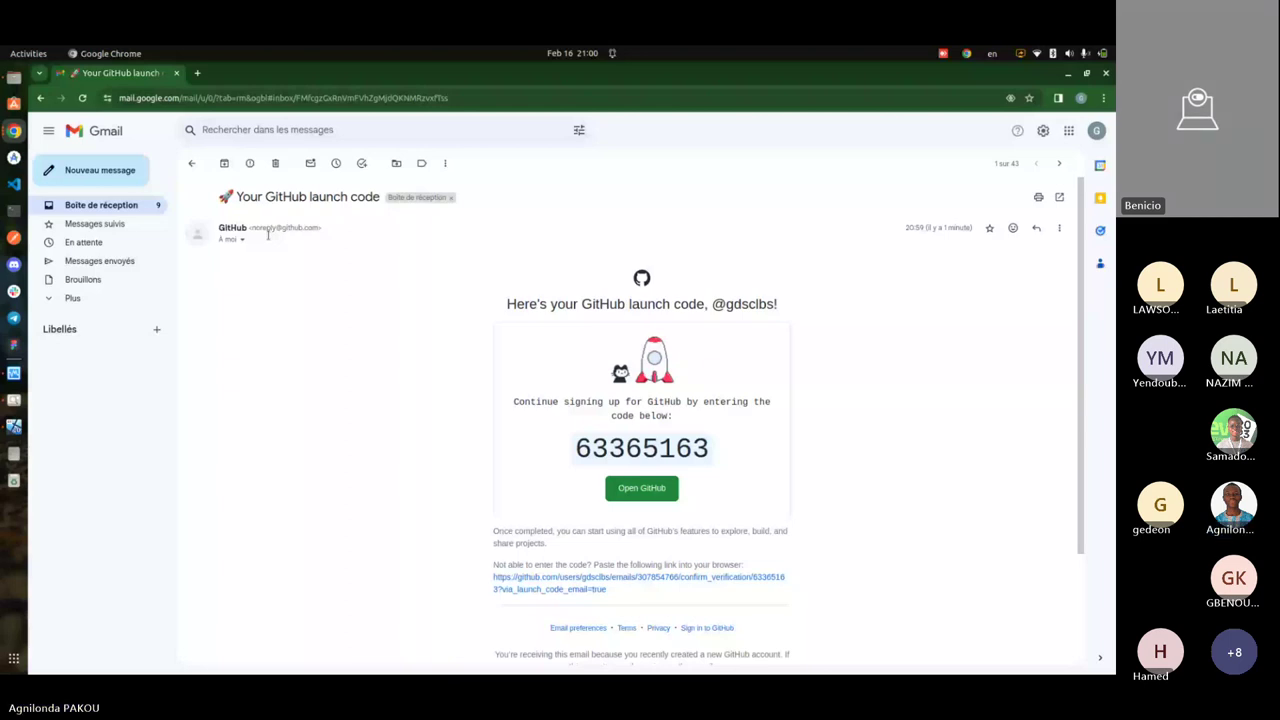
pyautogui.hotkey('alt', 'Tab')
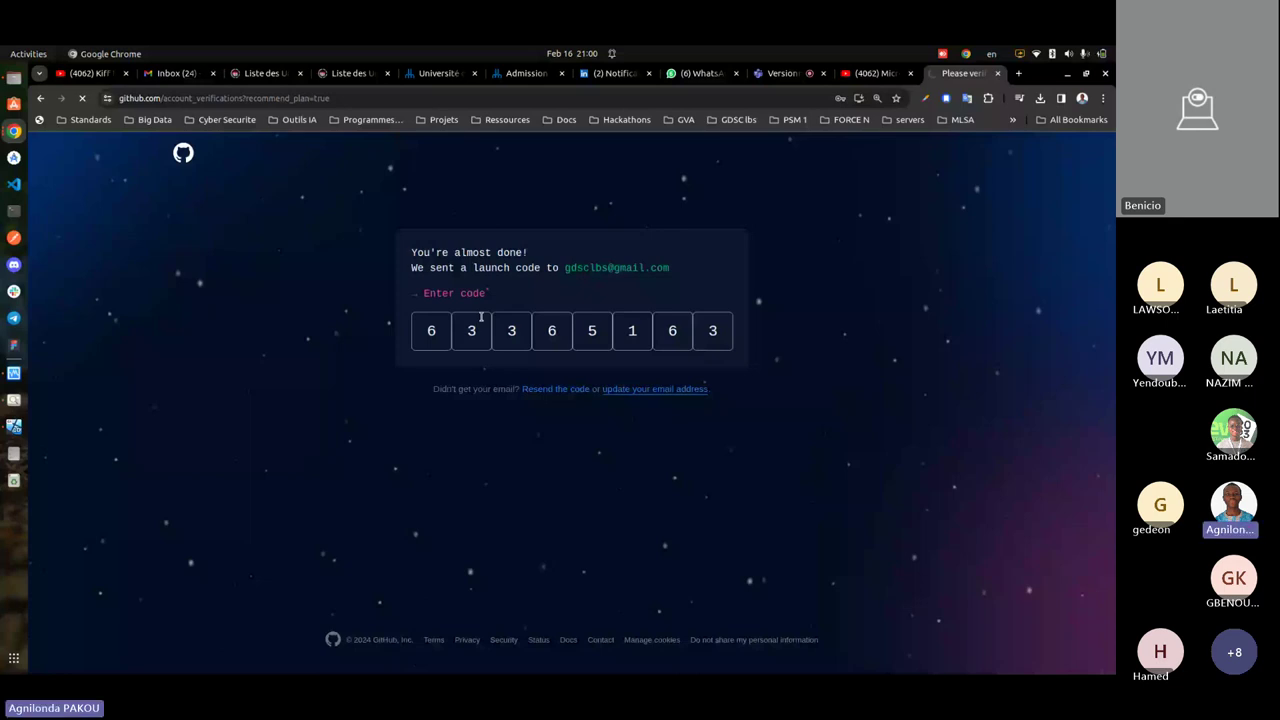
# - Answer the Welcome to GitHub survey with 'Just me' and 'Student', then continue
pyautogui.hotkey('alt', 'Tab')
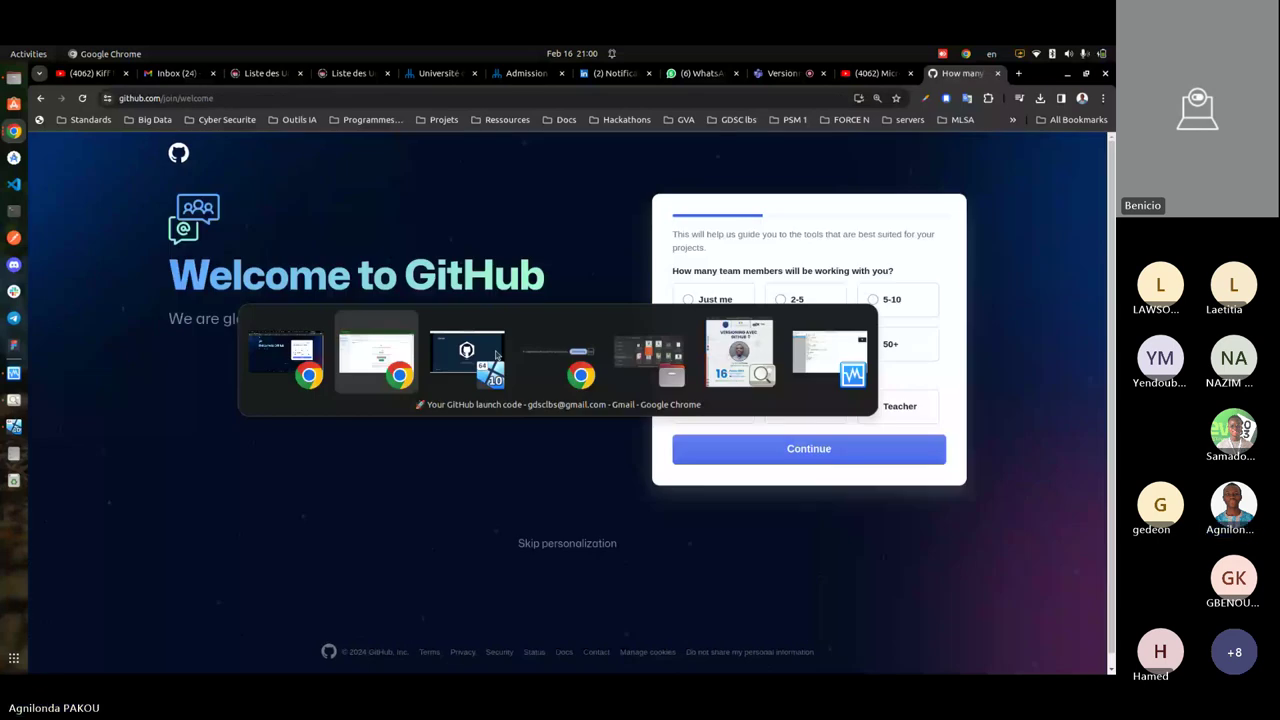
pyautogui.click(496, 354)
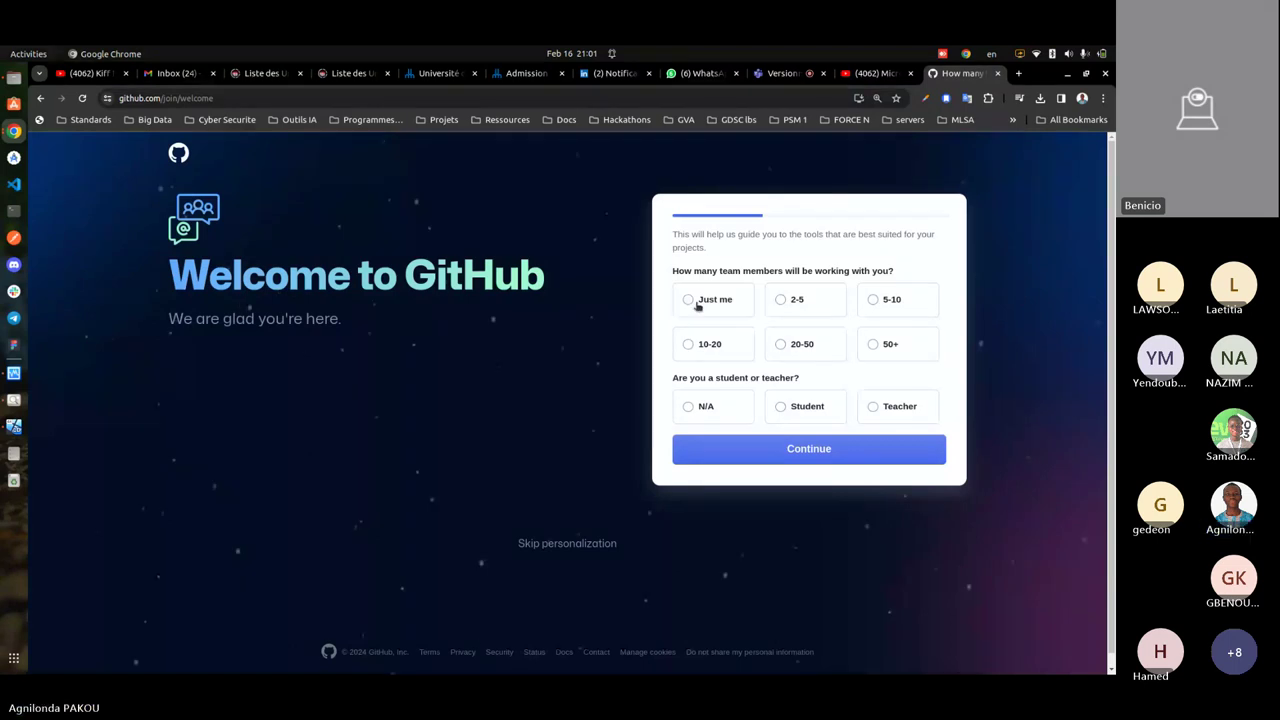
pyautogui.click(690, 303)
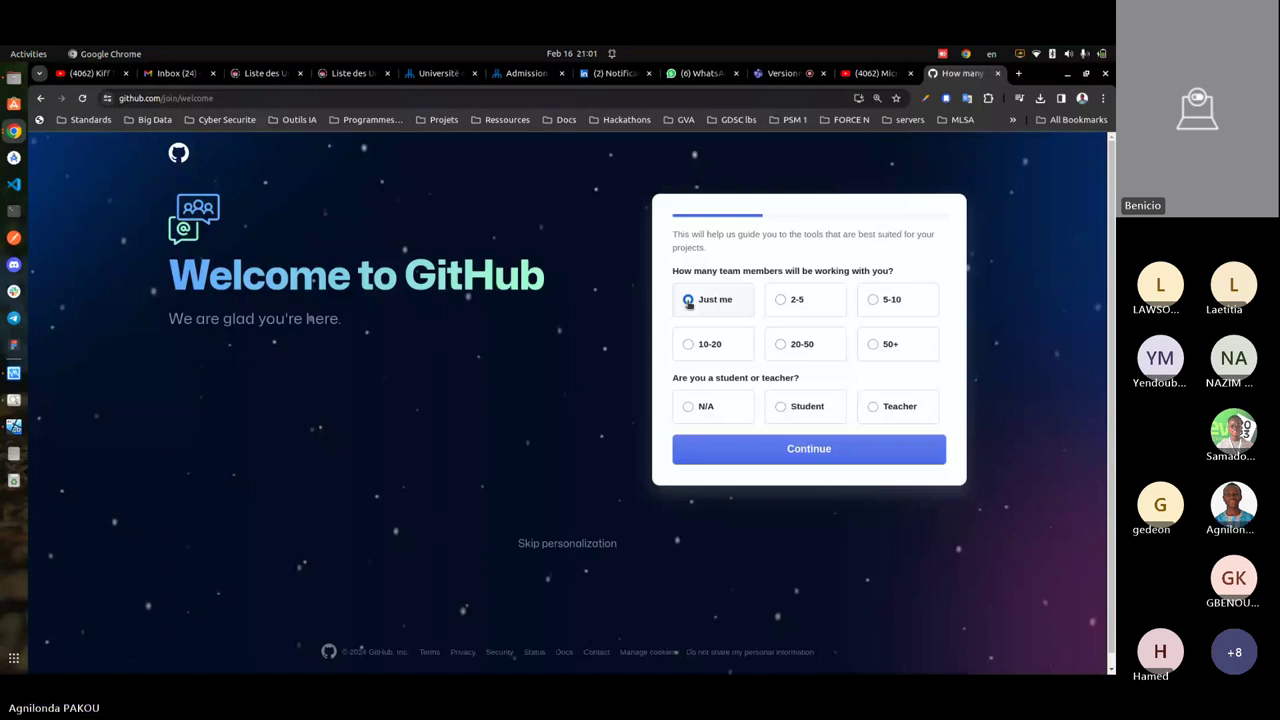
pyautogui.click(781, 406)
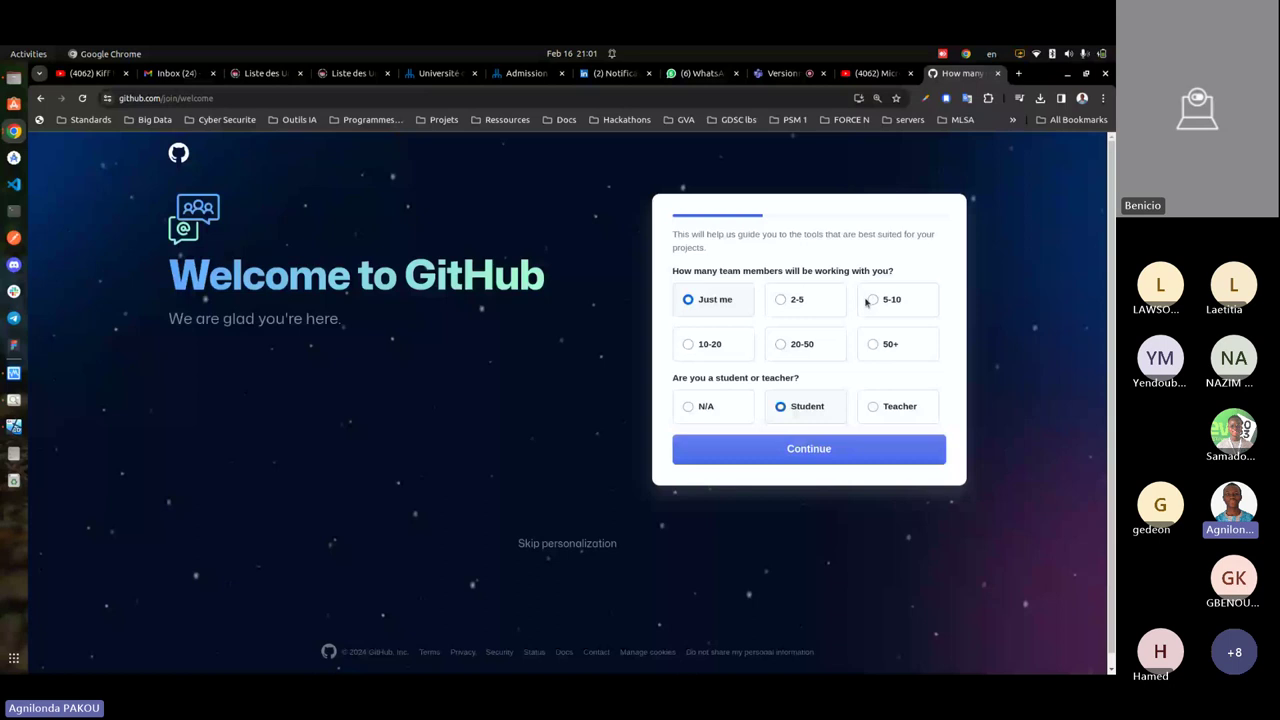
pyautogui.click(878, 344)
pyautogui.click(820, 448)
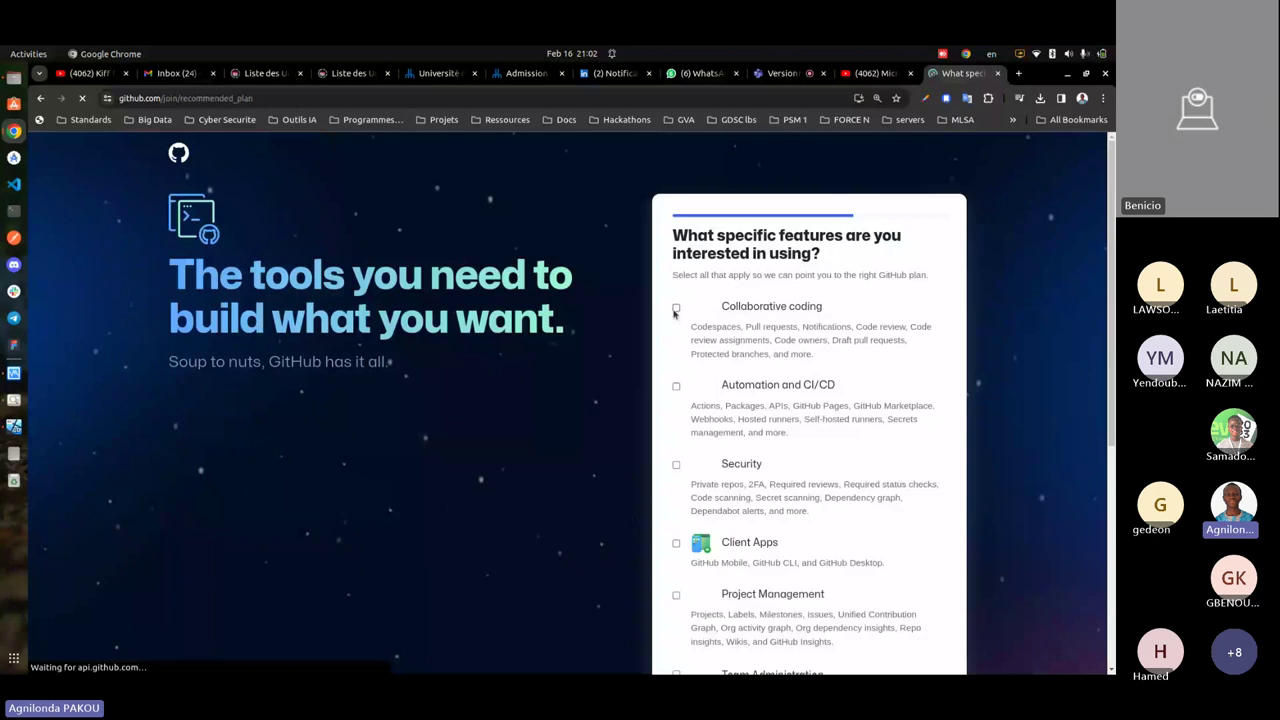
# - Tick Collaborative coding, Automation and CI/CD, Security, Client Apps, Project Management, Team Administration and Community, then continue
pyautogui.click(676, 309)
pyautogui.scroll(-1, 674, 370)
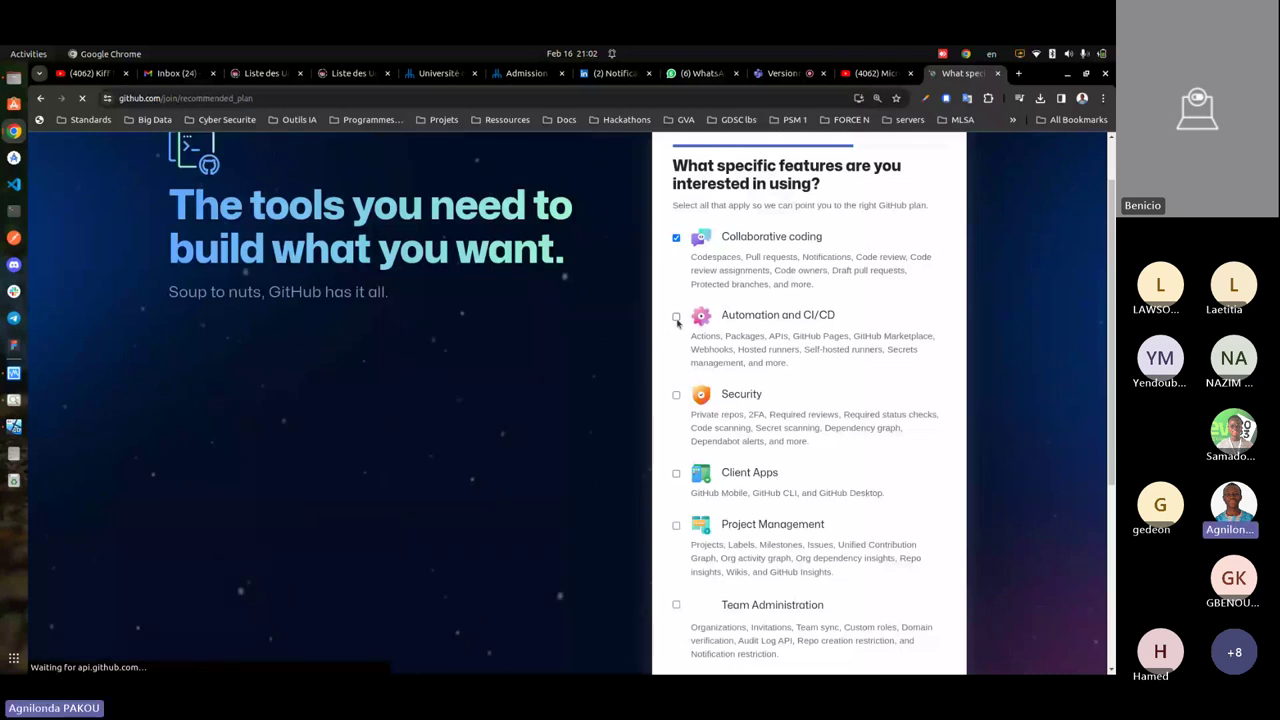
pyautogui.click(677, 321)
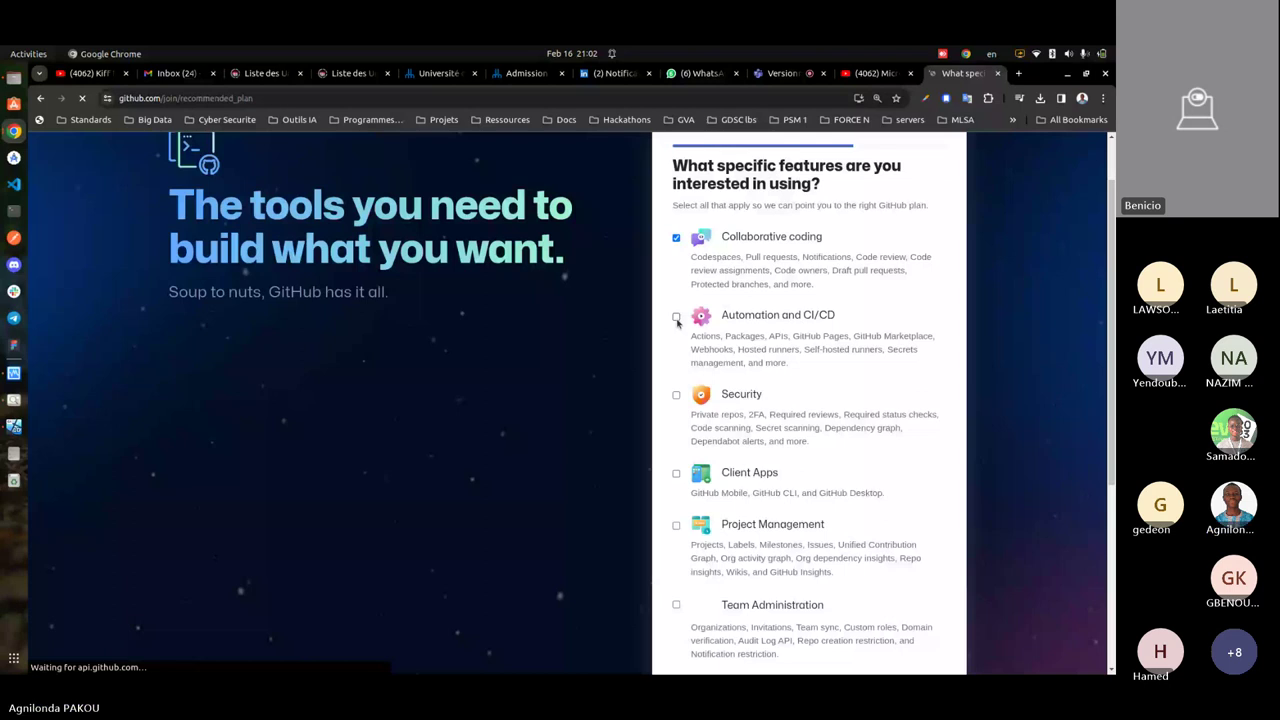
pyautogui.scroll(-3, 677, 290)
pyautogui.click(677, 258)
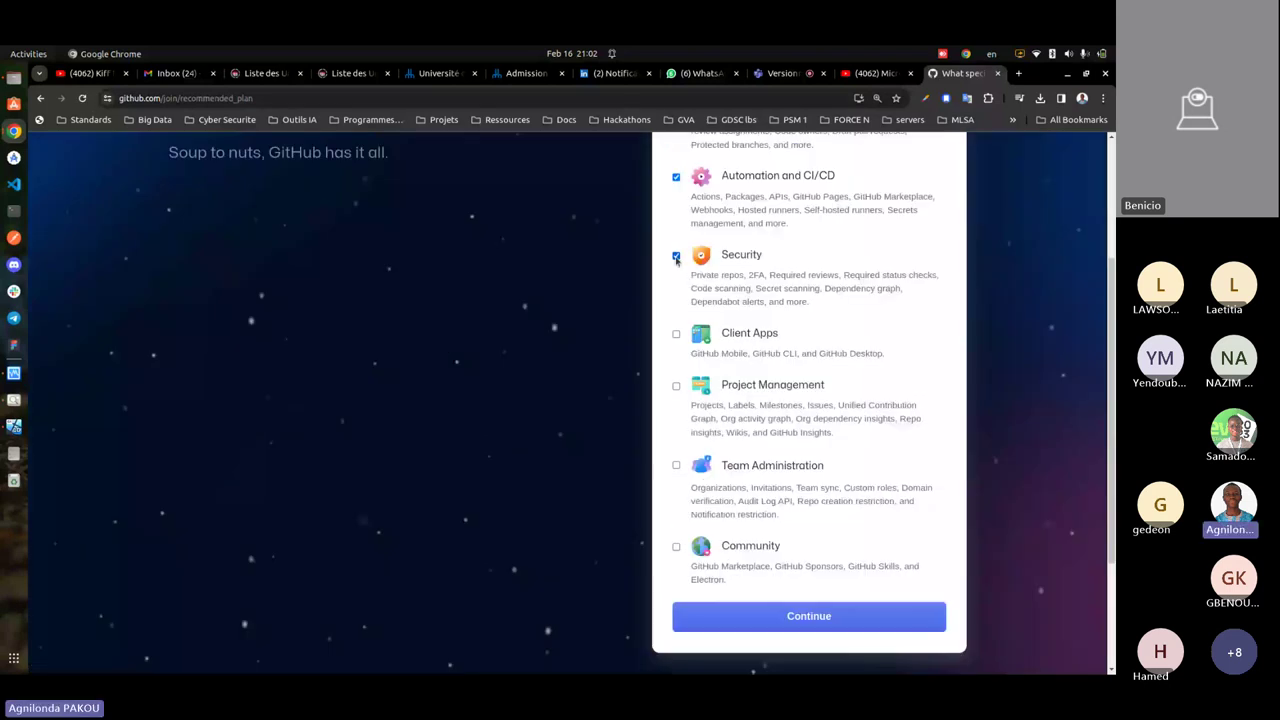
pyautogui.click(676, 334)
pyautogui.click(676, 386)
pyautogui.click(676, 465)
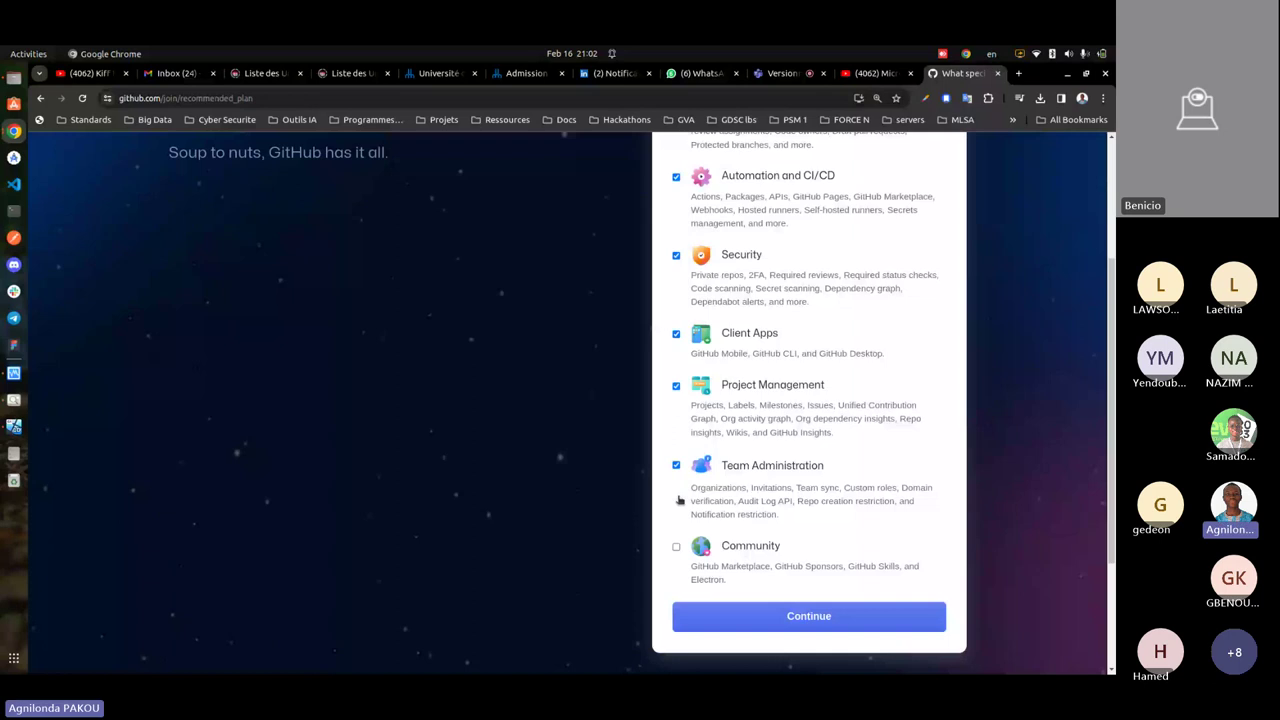
pyautogui.click(676, 546)
pyautogui.scroll(2, 692, 527)
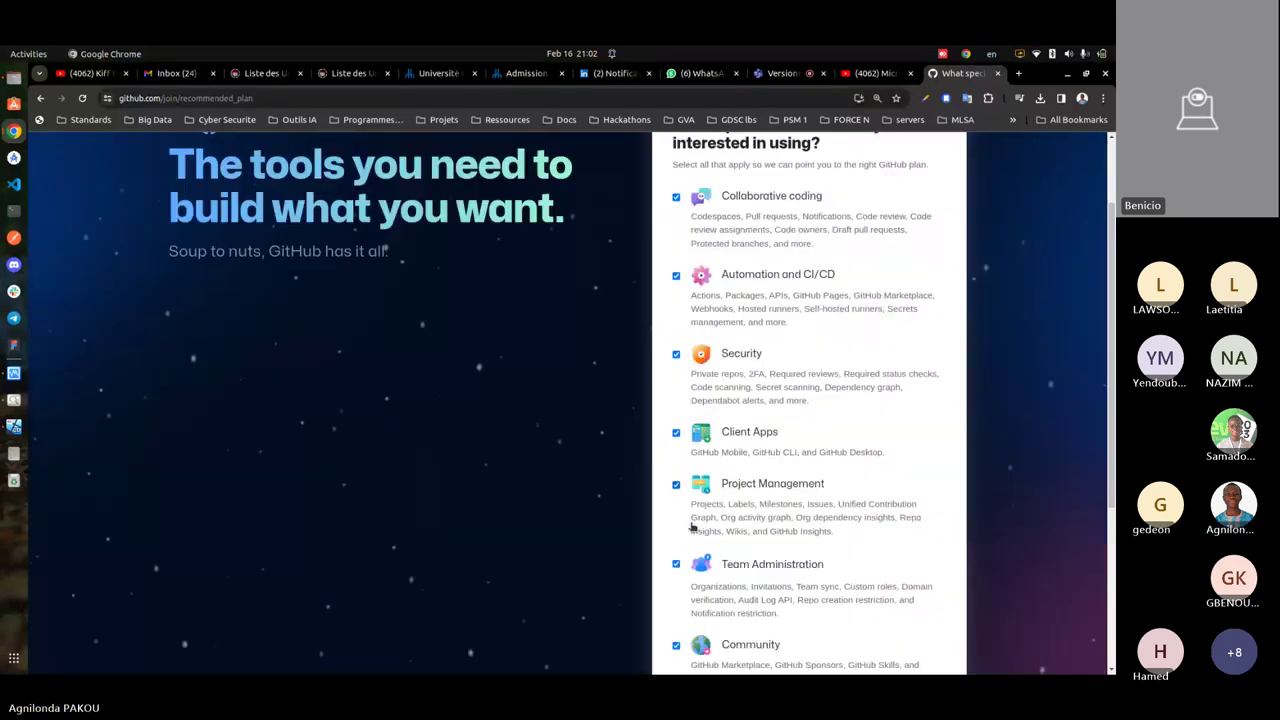
pyautogui.scroll(-4, 692, 527)
pyautogui.click(717, 505)
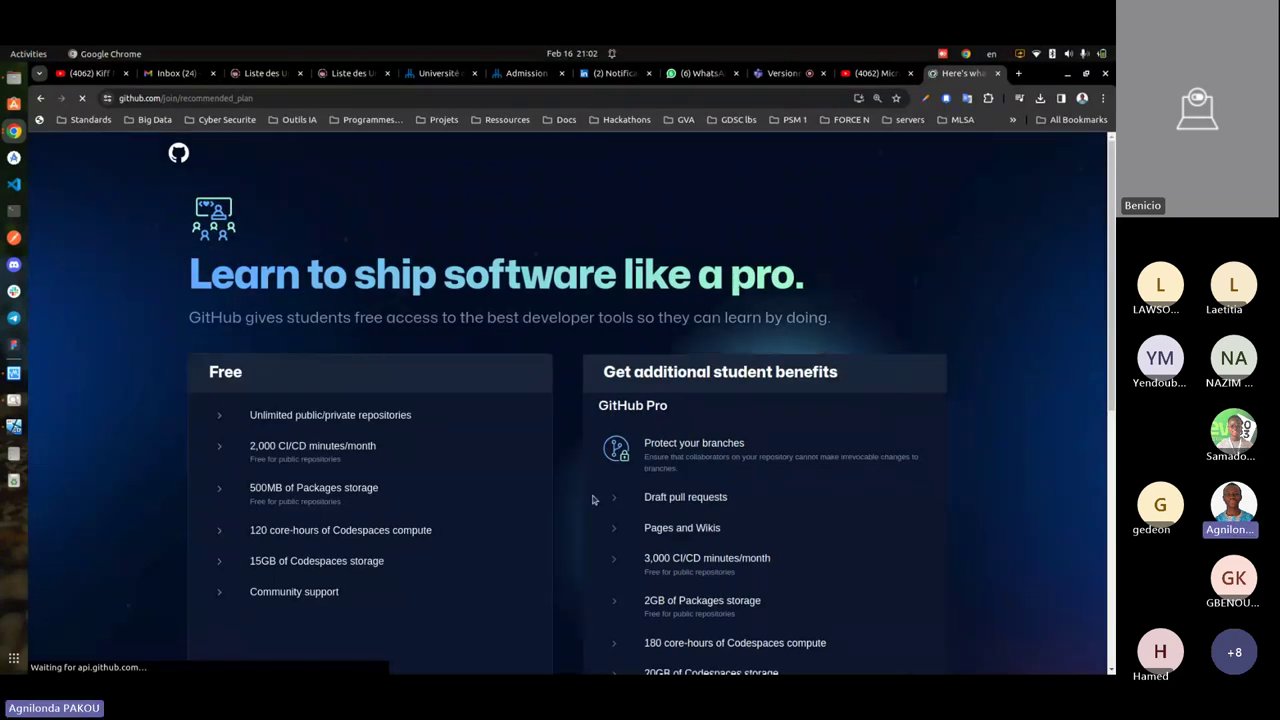
# - Choose 'Continue for free' at the bottom of the plan page
pyautogui.scroll(-5, 343, 500)
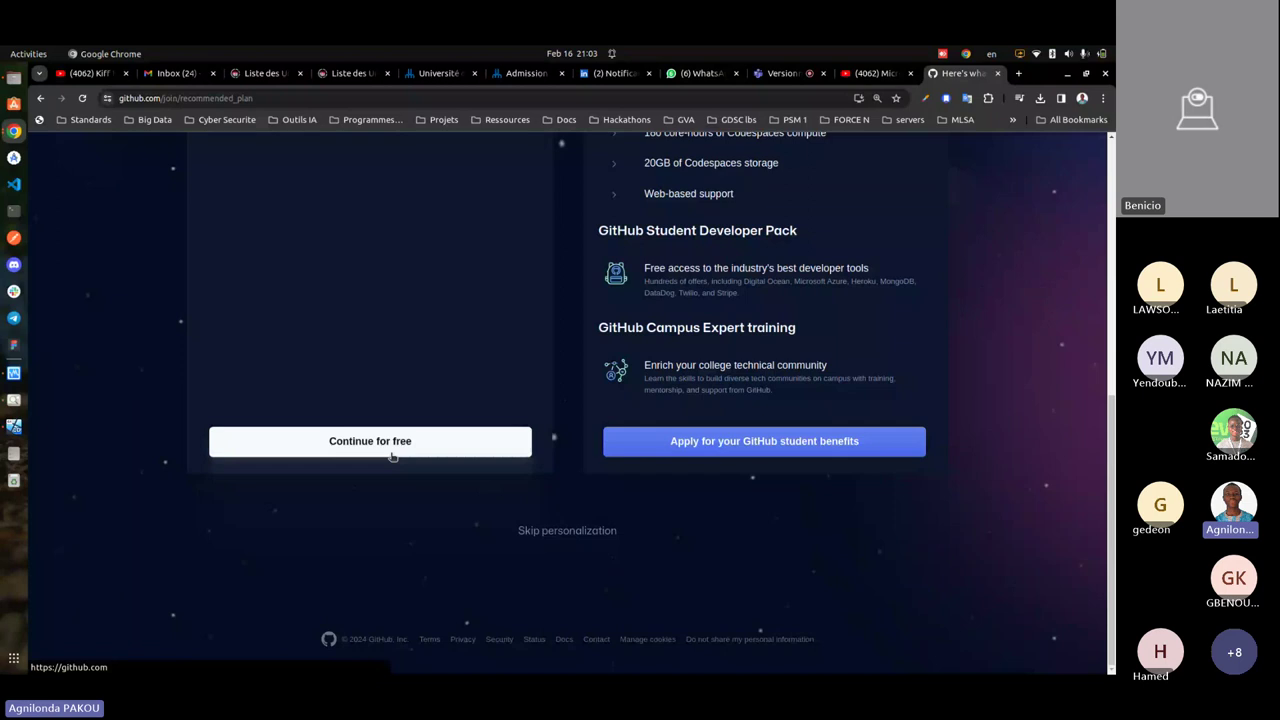
pyautogui.click(392, 456)
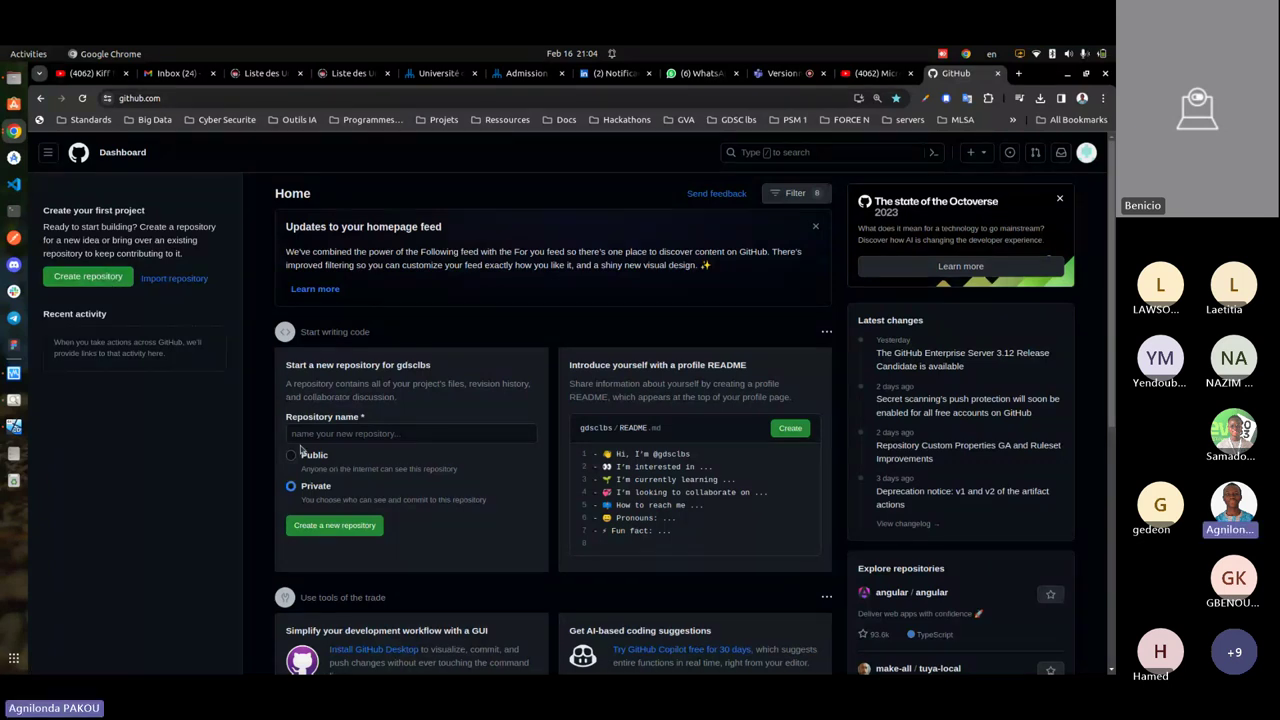
# - Name the new repository 'versioning-github-test-project', set it to Public, and create it
pyautogui.scroll(-1, 300, 451)
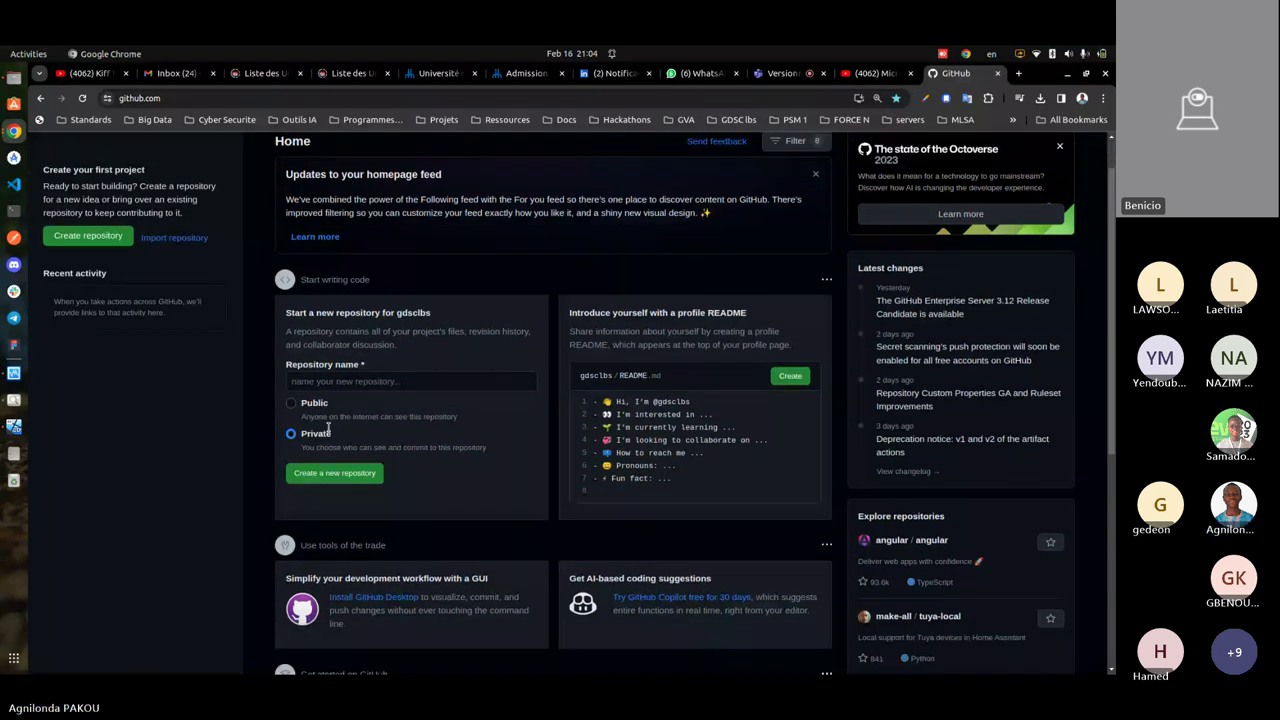
pyautogui.scroll(-2, 328, 428)
pyautogui.click(356, 293)
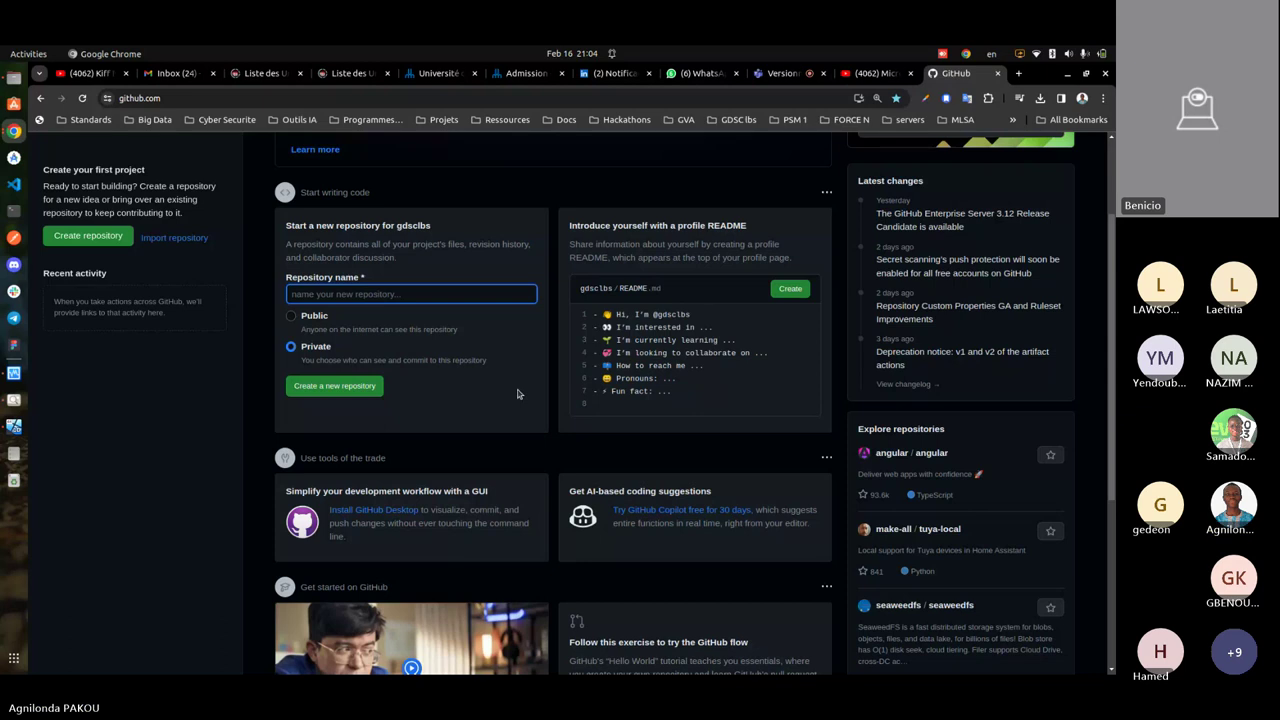
pyautogui.write('mtr')
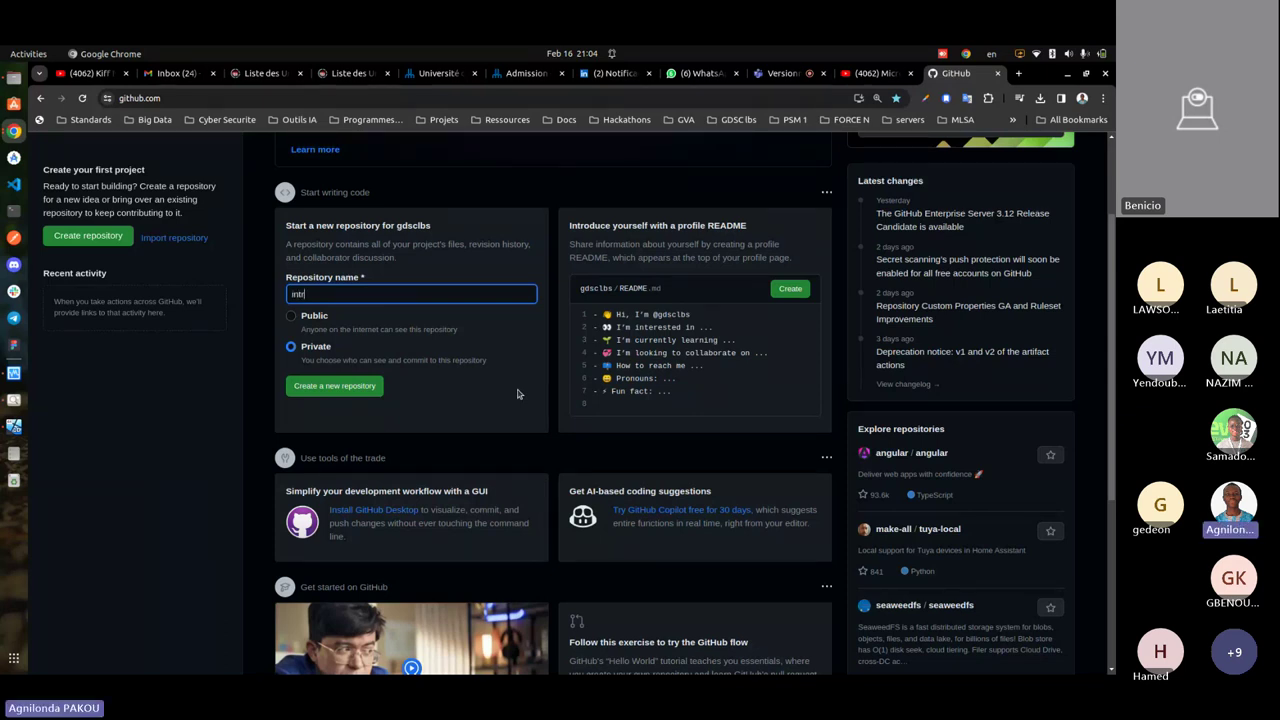
pyautogui.press('BackSpace')
pyautogui.press('BackSpace')
pyautogui.press('BackSpace')
pyautogui.press('BackSpace')
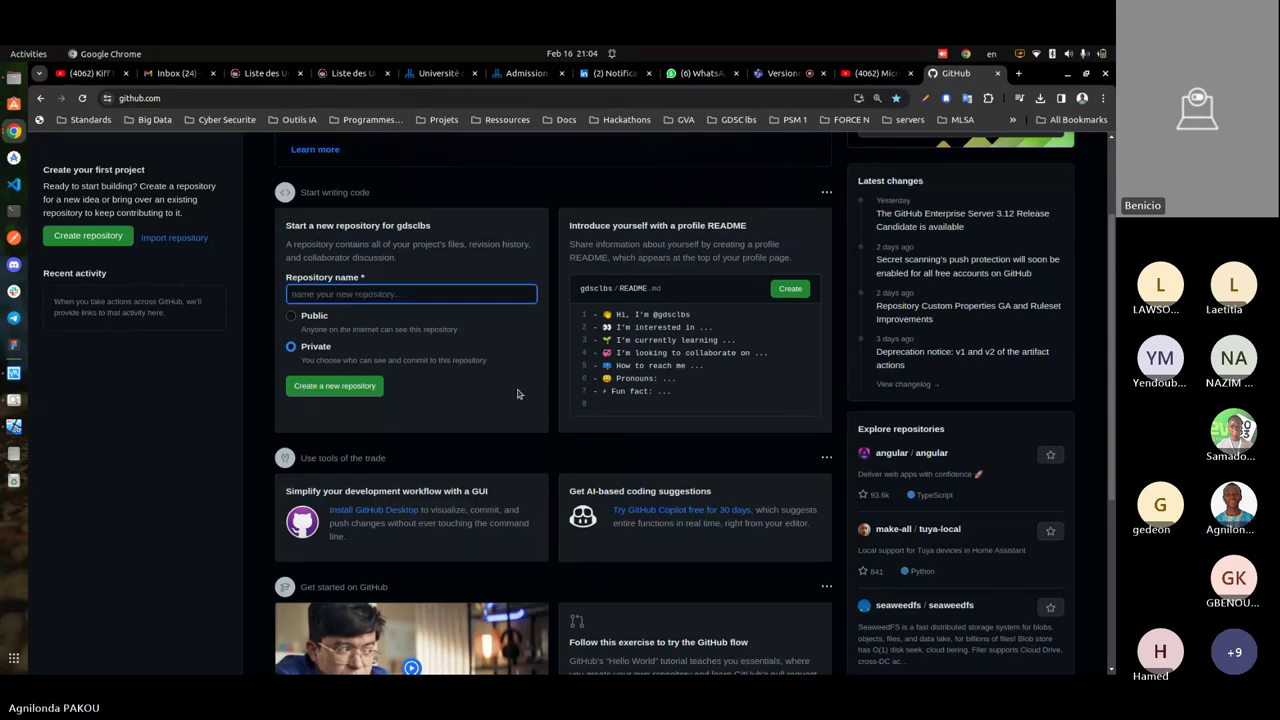
pyautogui.write('versioning-')
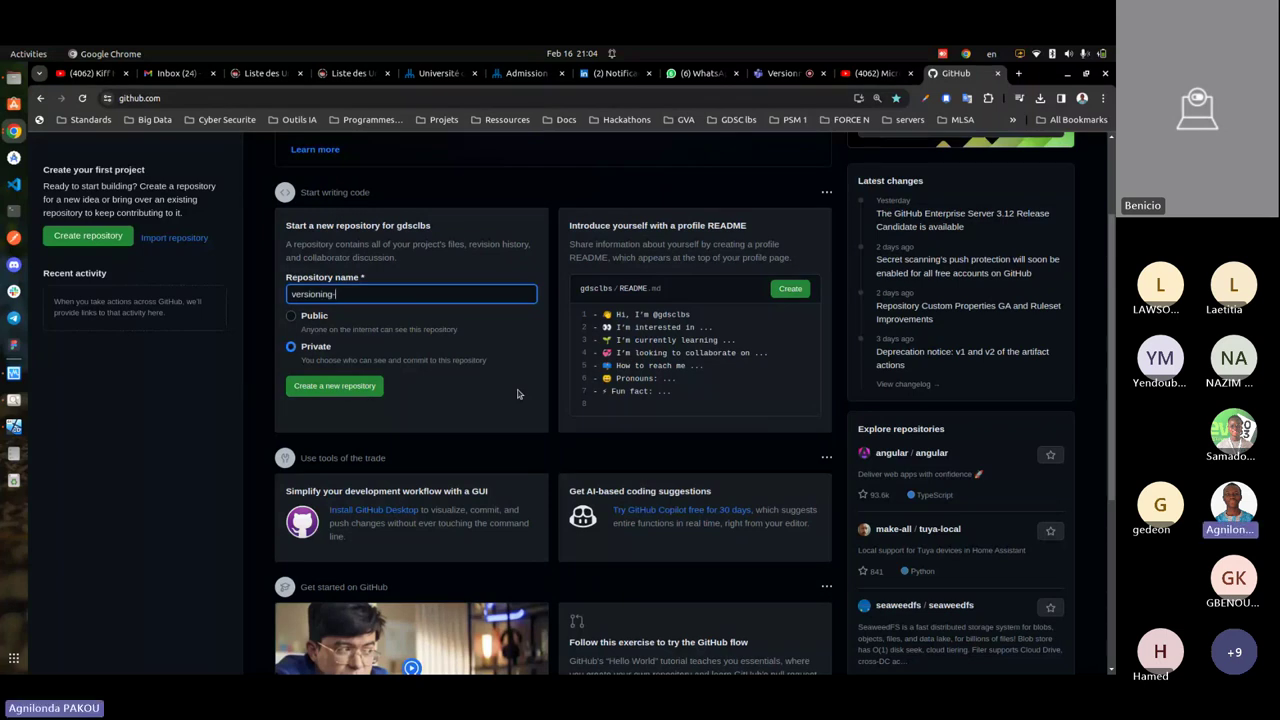
pyautogui.write('github')
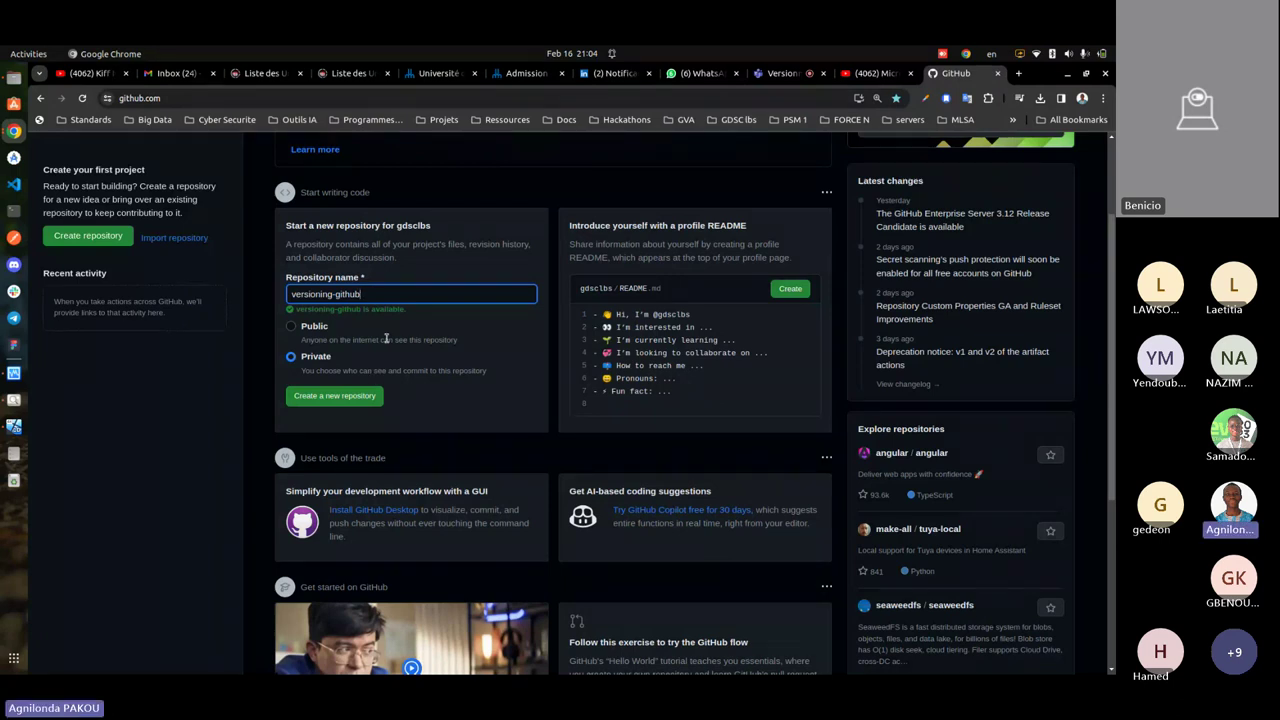
pyautogui.write('-')
pyautogui.write('est-project')
pyautogui.click(290, 326)
pyautogui.click(343, 396)
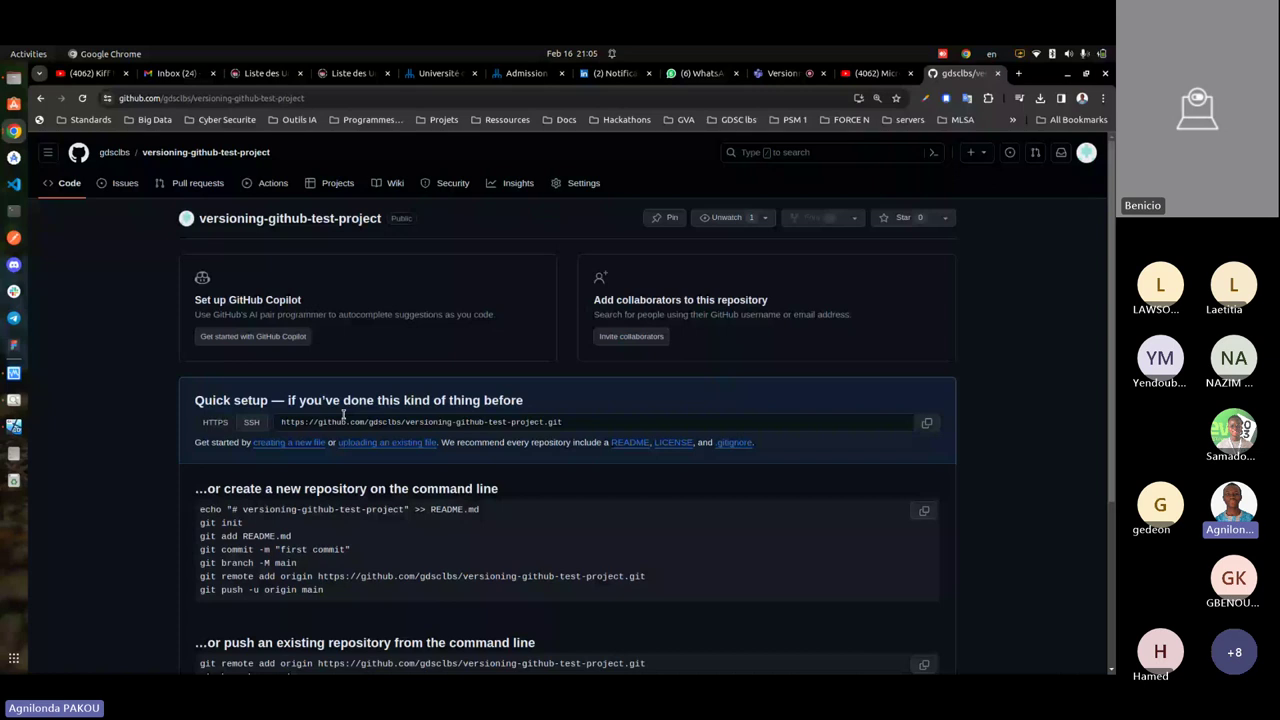
# - Scroll through the repository's Quick setup page, then return to the Teams meeting tab
pyautogui.scroll(-1, 546, 366)
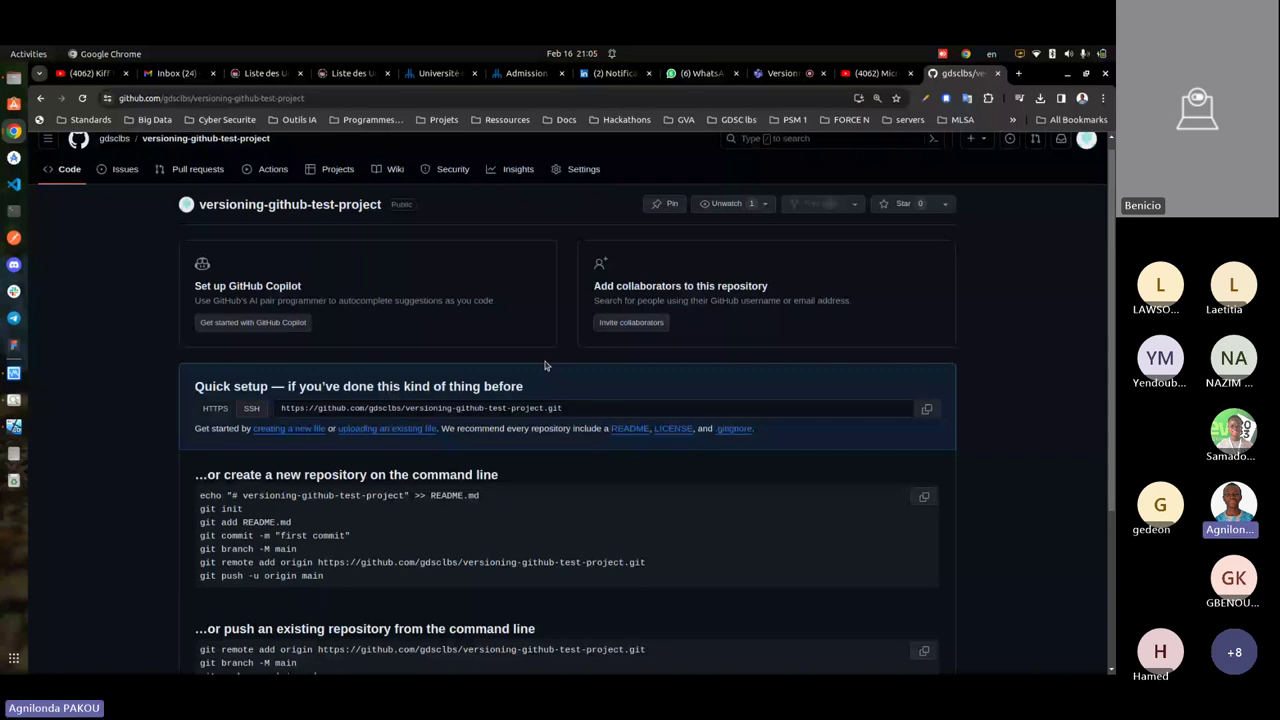
pyautogui.scroll(-1, 642, 274)
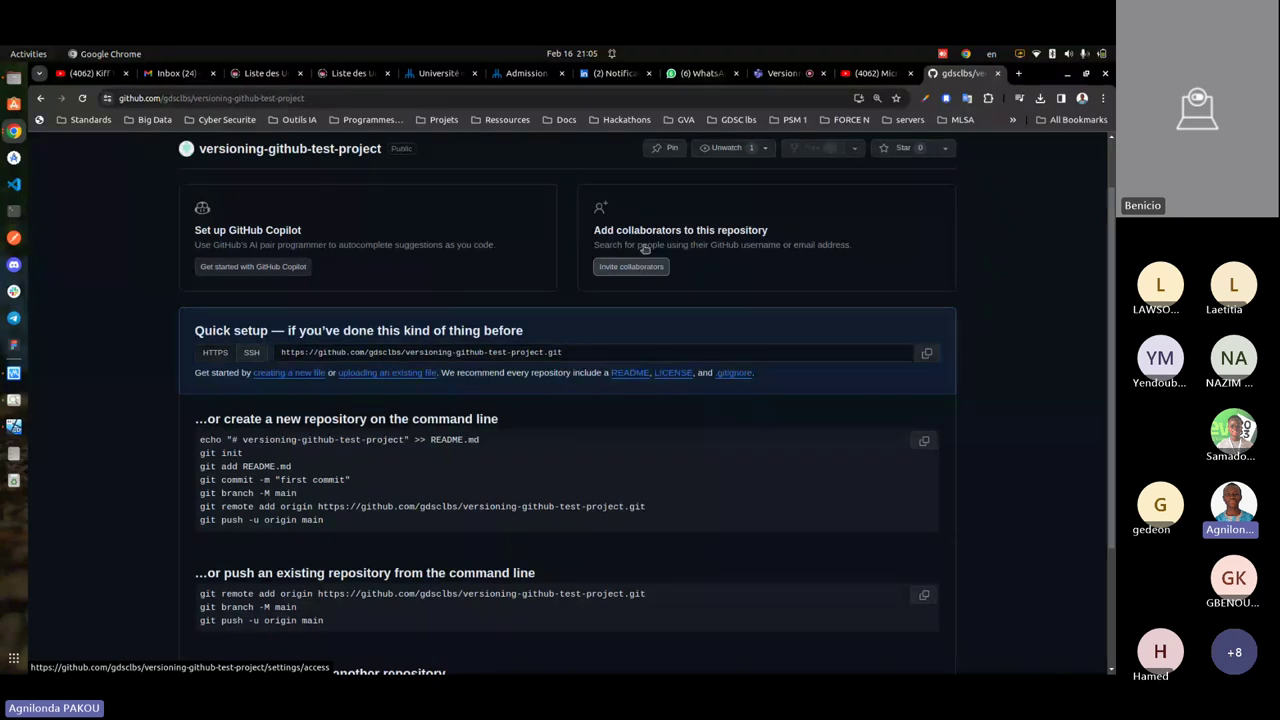
pyautogui.hotkey('ctrl', 'pageup')
pyautogui.hotkey('ctrl', 'pageup')
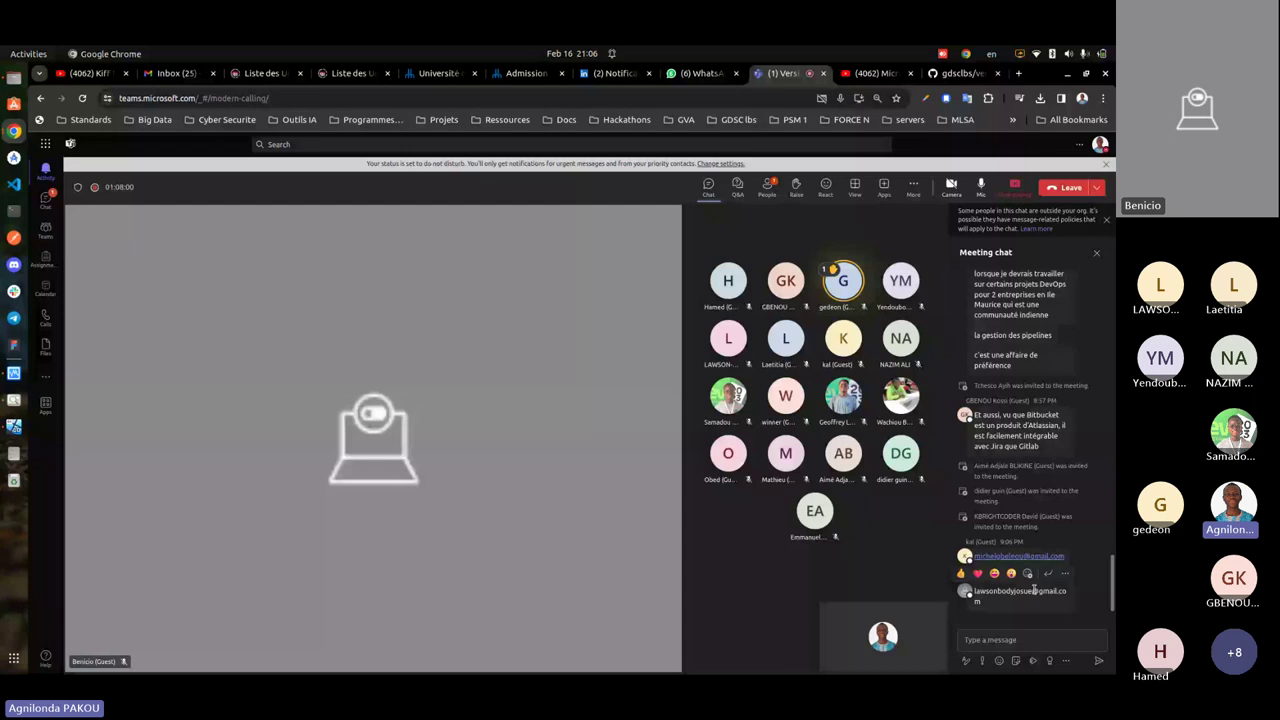
# - Check a participant's e-mail link in the meeting chat, then go back to the GitHub repository tab
pyautogui.rightClick(1028, 557)
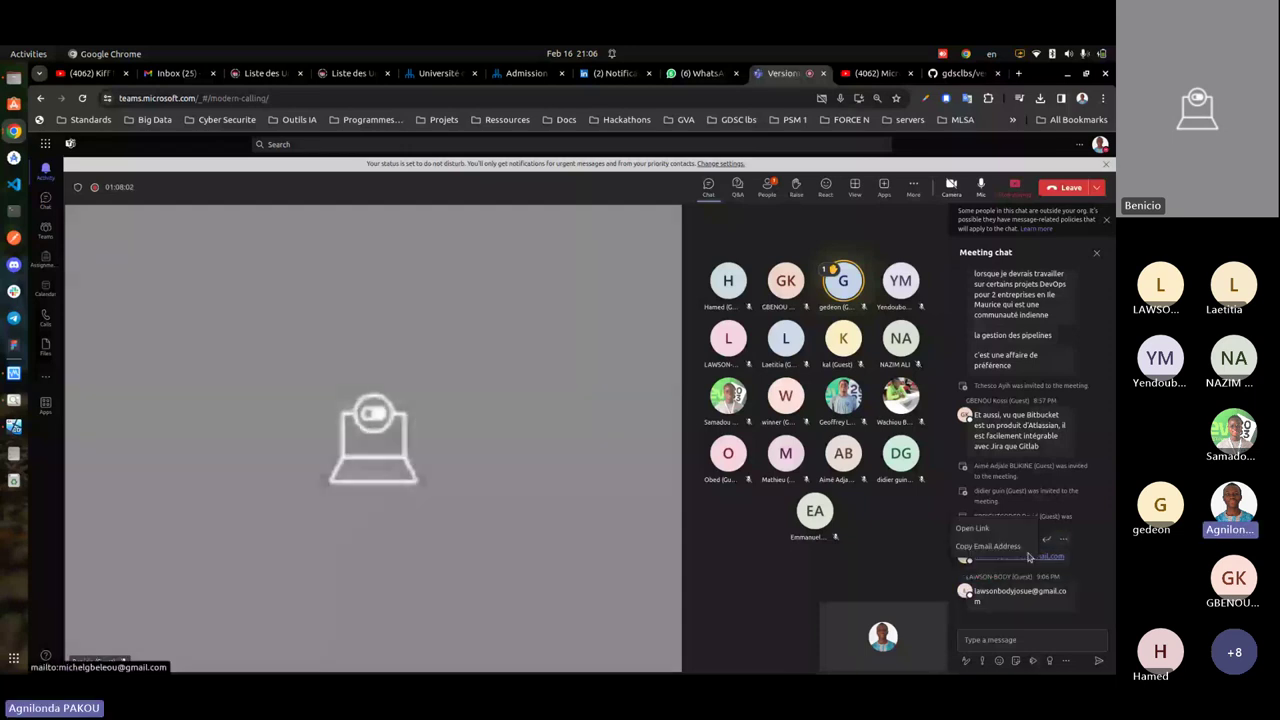
pyautogui.click(988, 546)
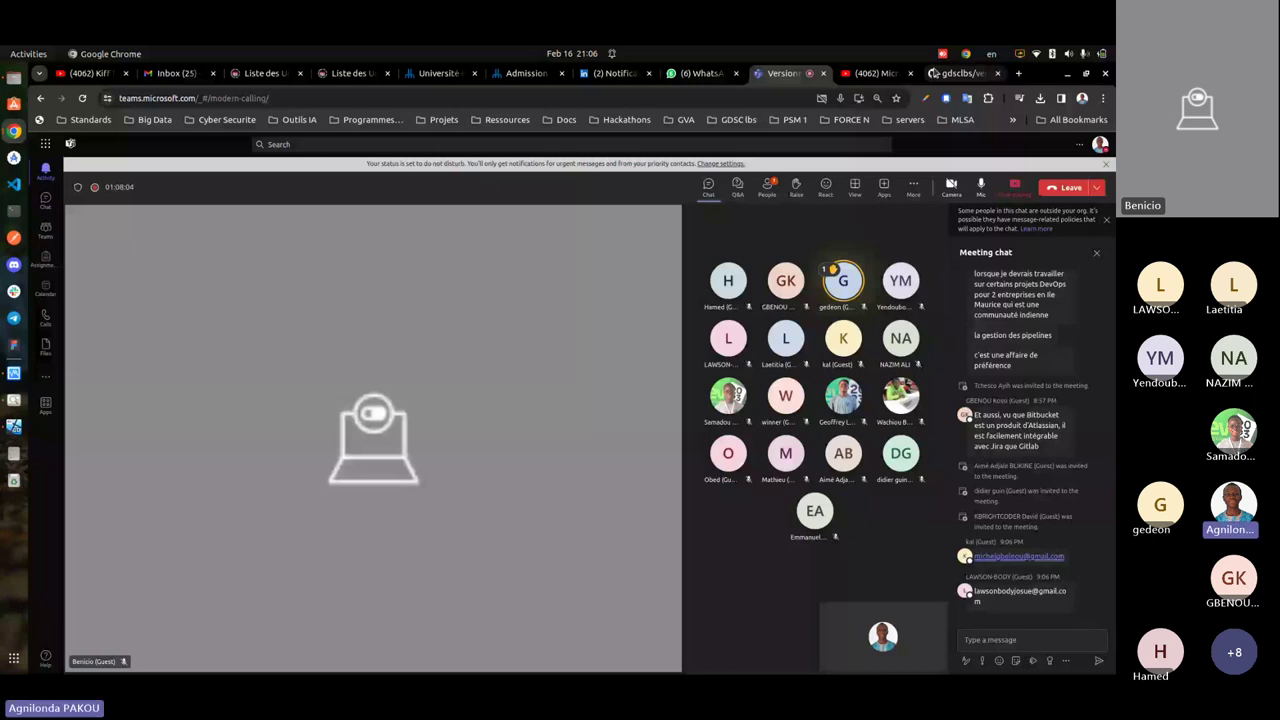
pyautogui.click(960, 73)
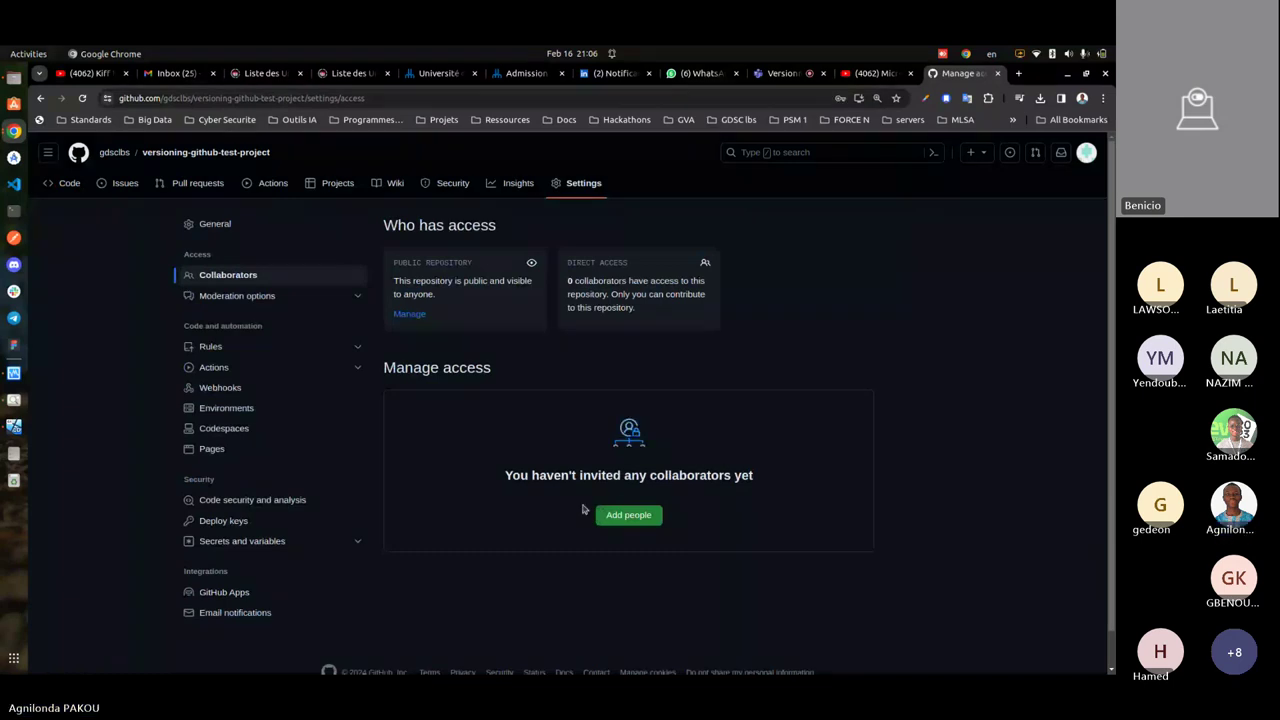
# - Invite a collaborator to versioning-github-test-project by pasting their e-mail and adding the matching suggestion
pyautogui.click(626, 514)
pyautogui.hotkey('ctrl', 'v')
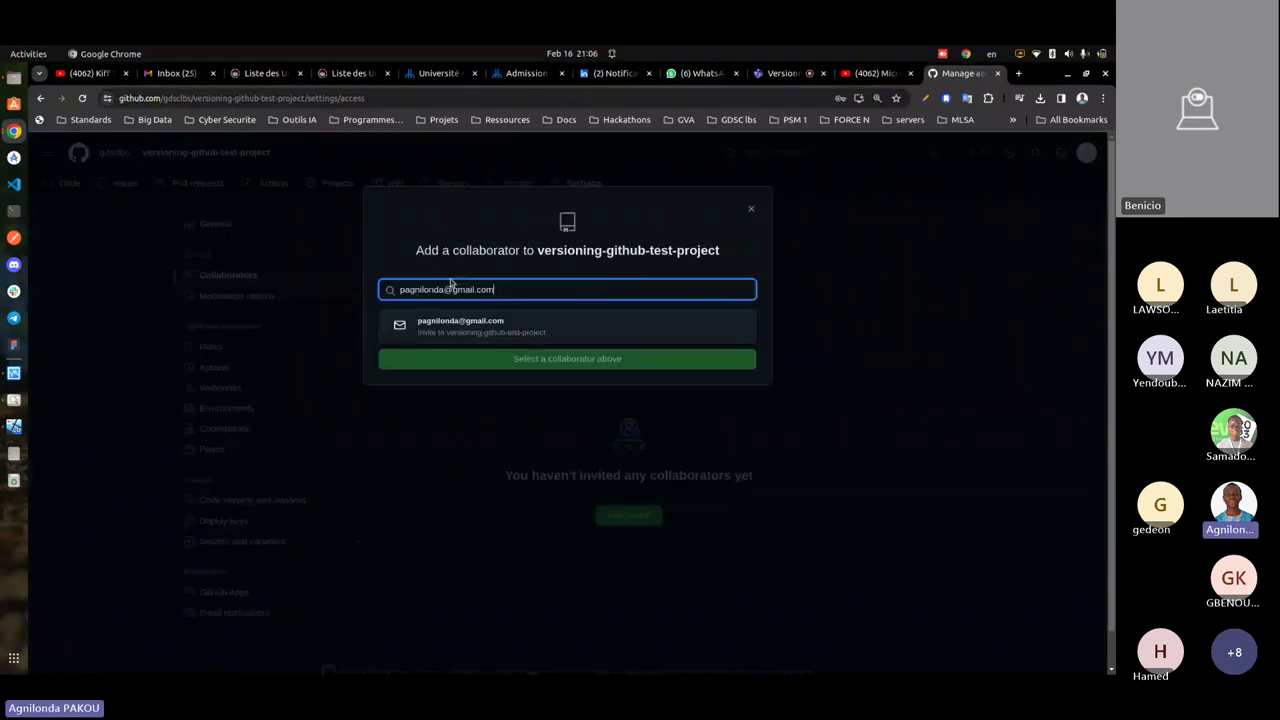
pyautogui.tripleClick(450, 287)
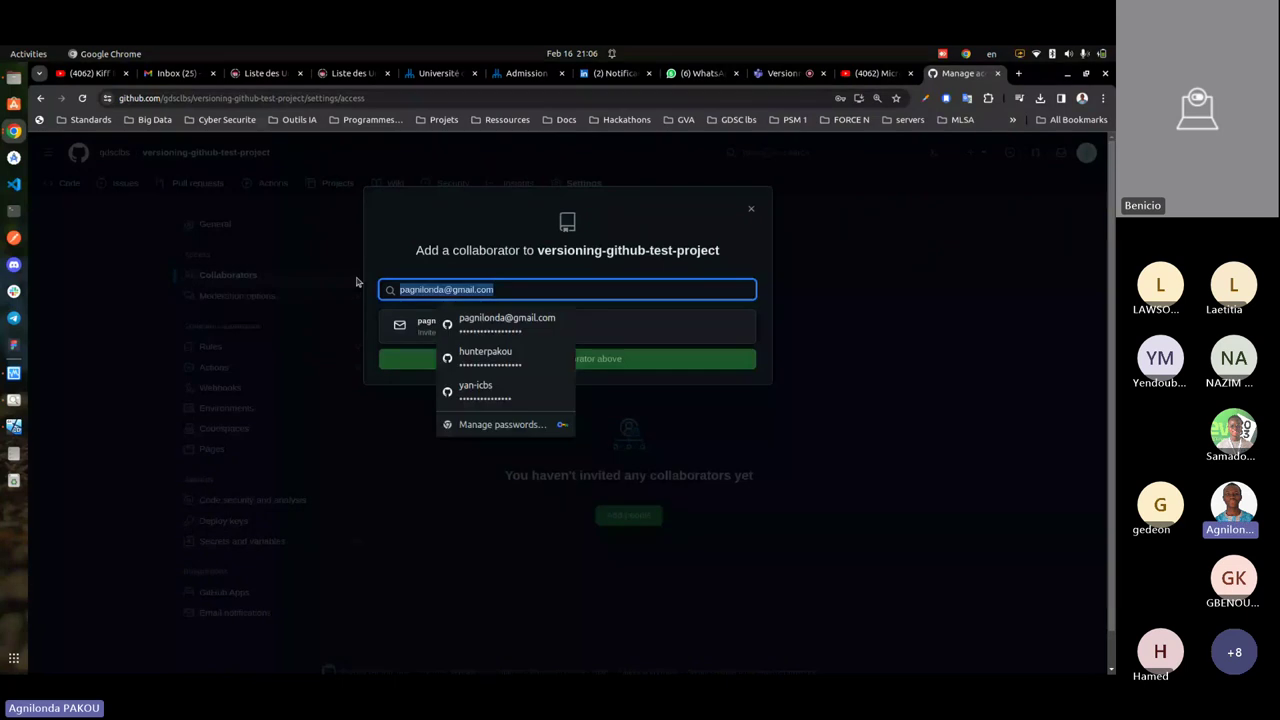
pyautogui.hotkey('ctrl', 'v')
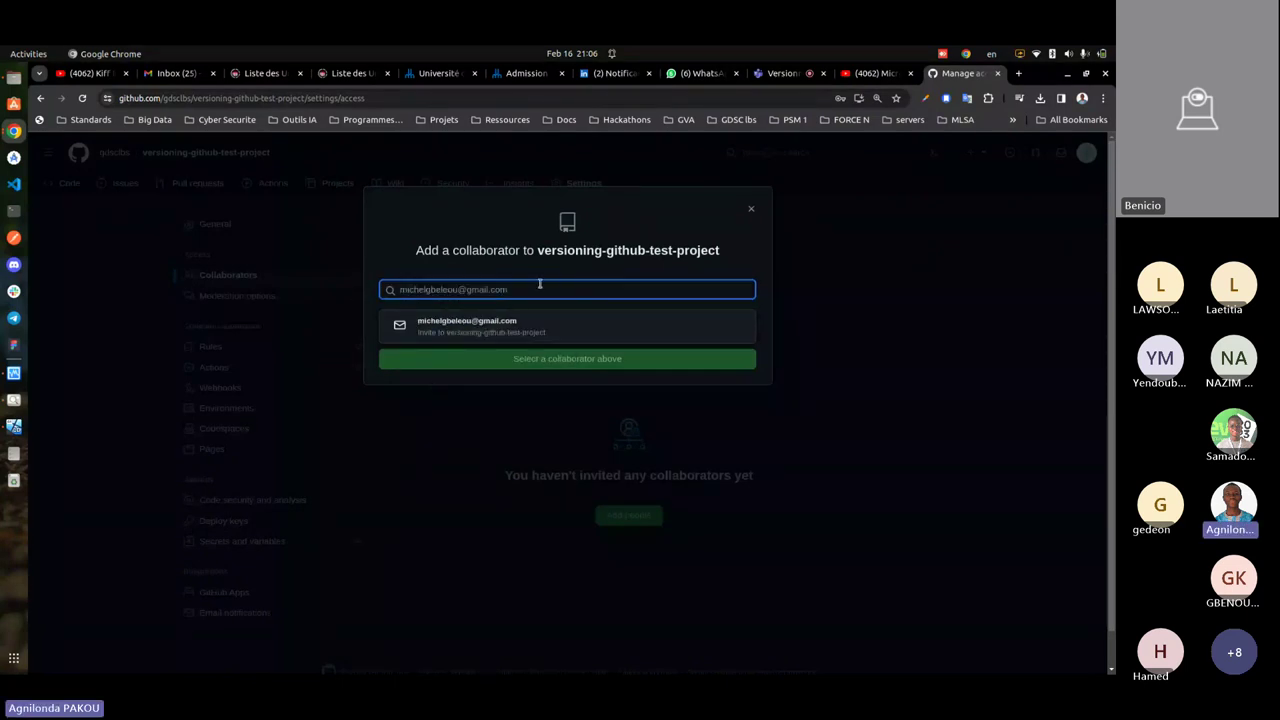
pyautogui.click(491, 340)
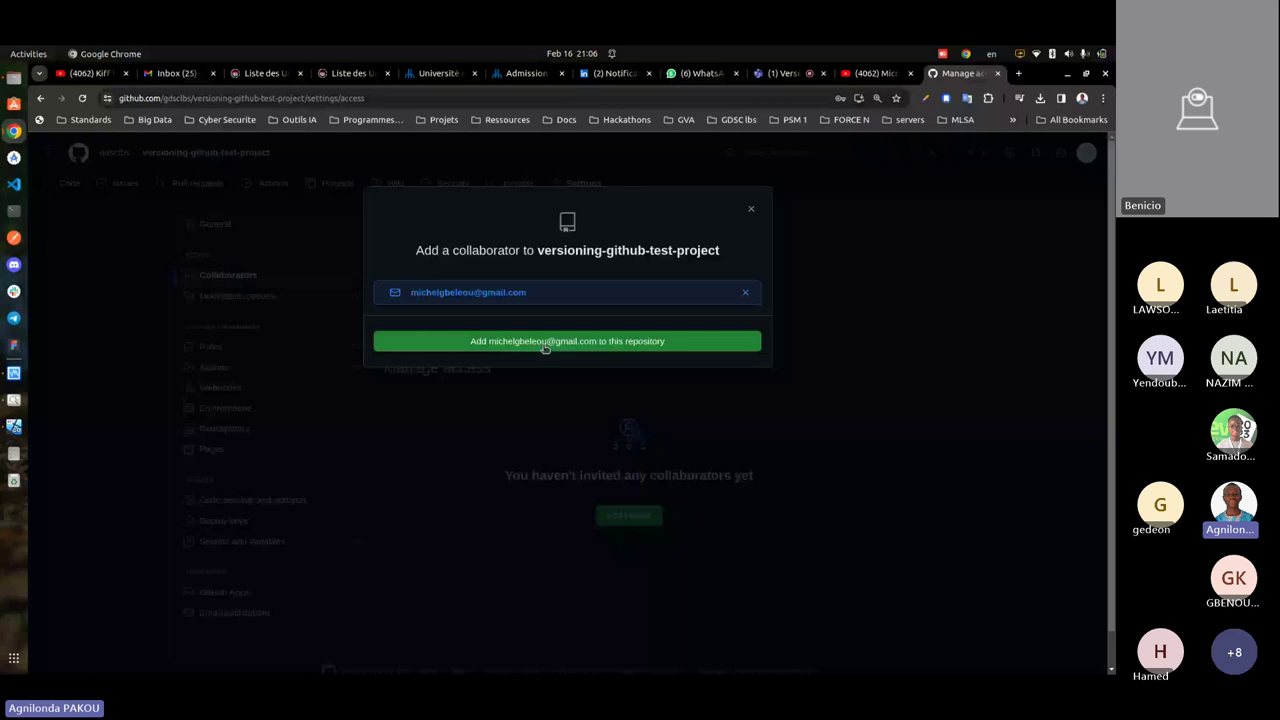
pyautogui.click(545, 345)
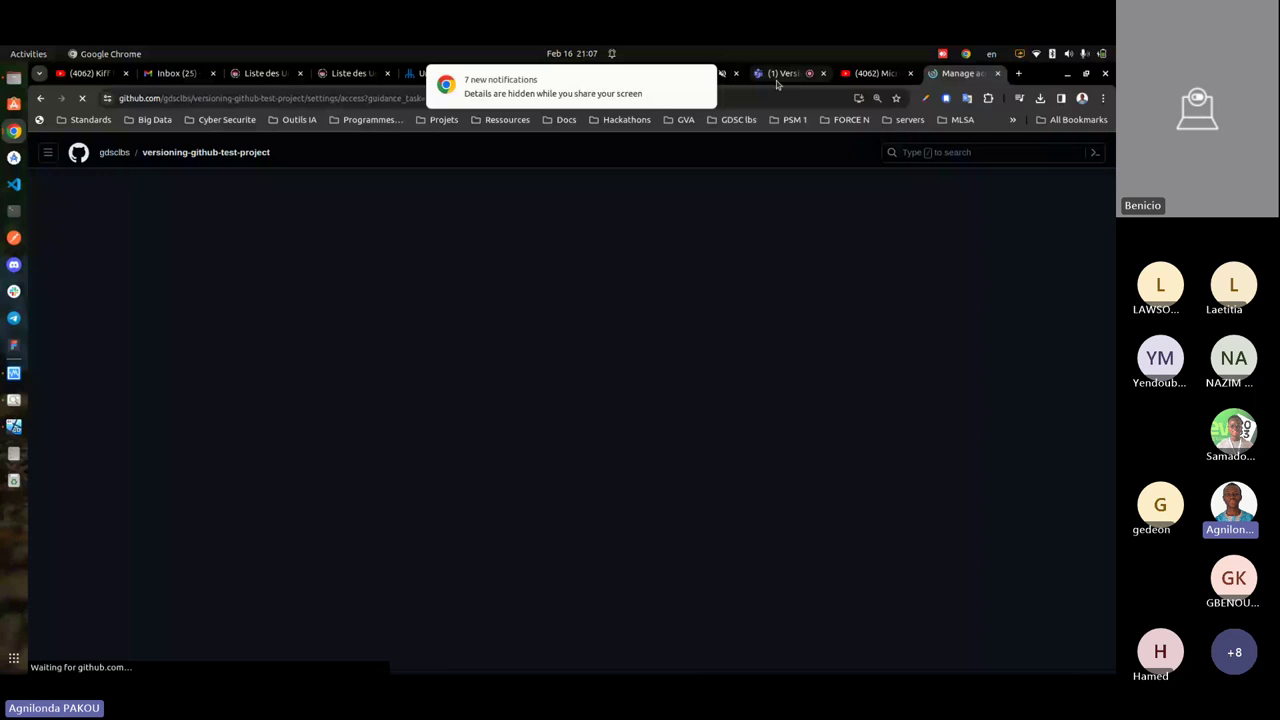
pyautogui.click(780, 75)
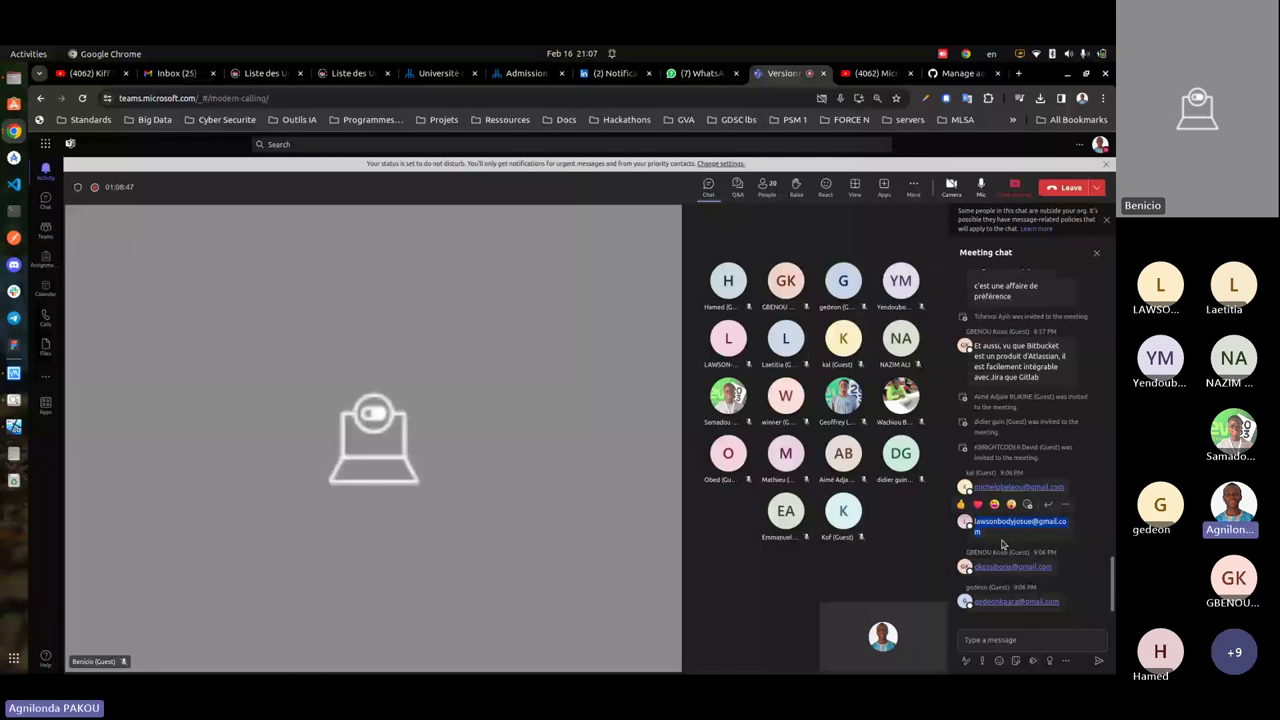
# - Copy the next collaborators' e-mail addresses from the Teams chat and start a new invitation in GitHub
pyautogui.hotkey('ctrl', '9')
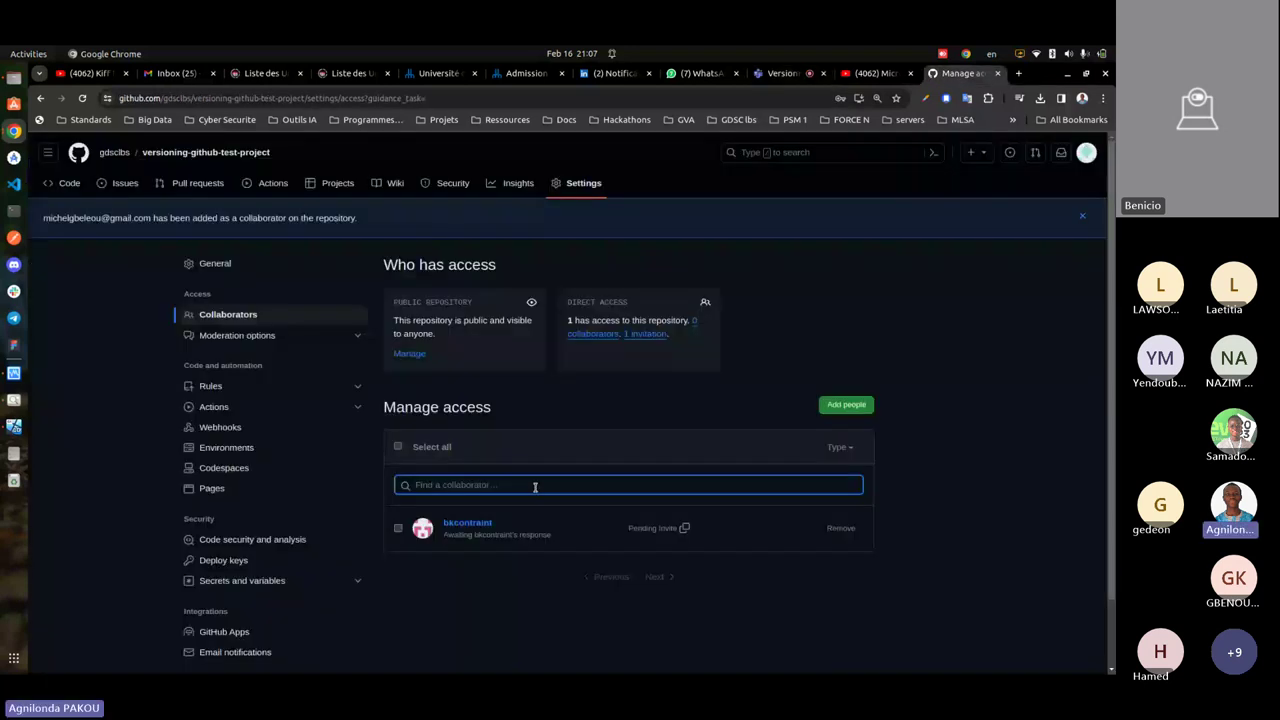
pyautogui.hotkey('ctrl', 'v')
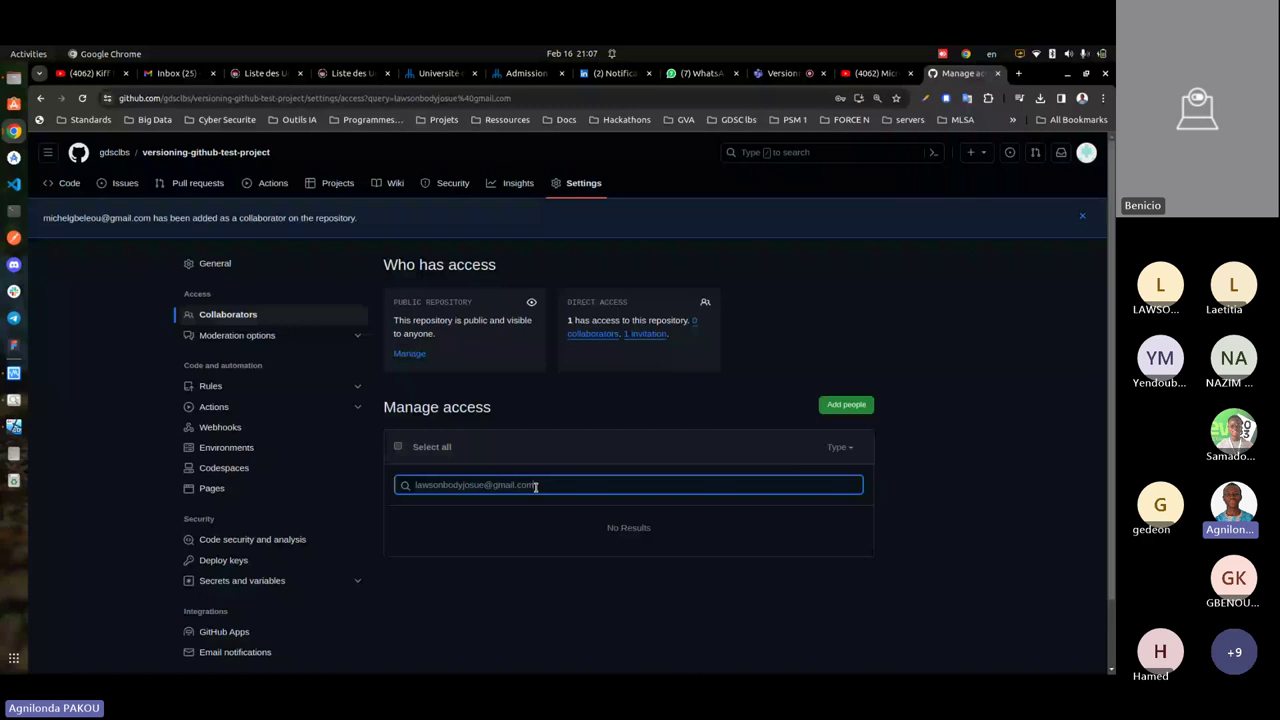
pyautogui.hotkey('ctrl', 'a')
pyautogui.click(832, 409)
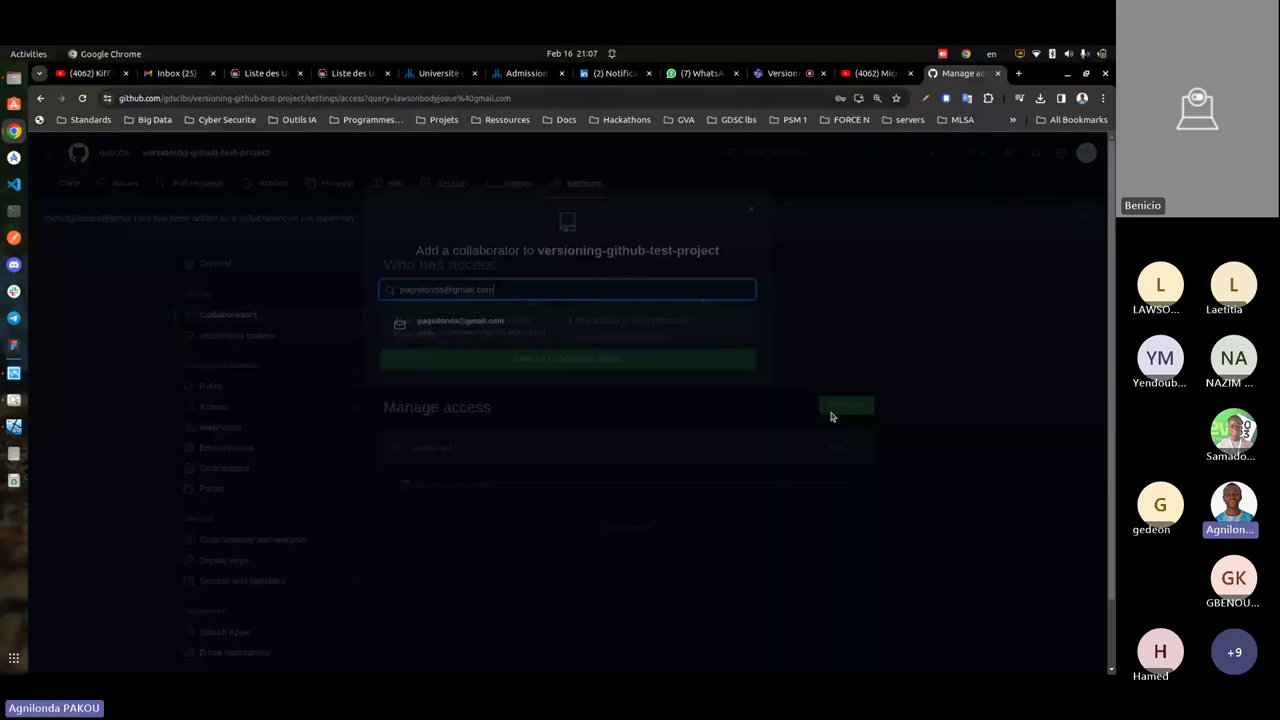
pyautogui.hotkey('ctrl', 'shift', 'Tab')
pyautogui.hotkey('ctrl', 'shift', 'Tab')
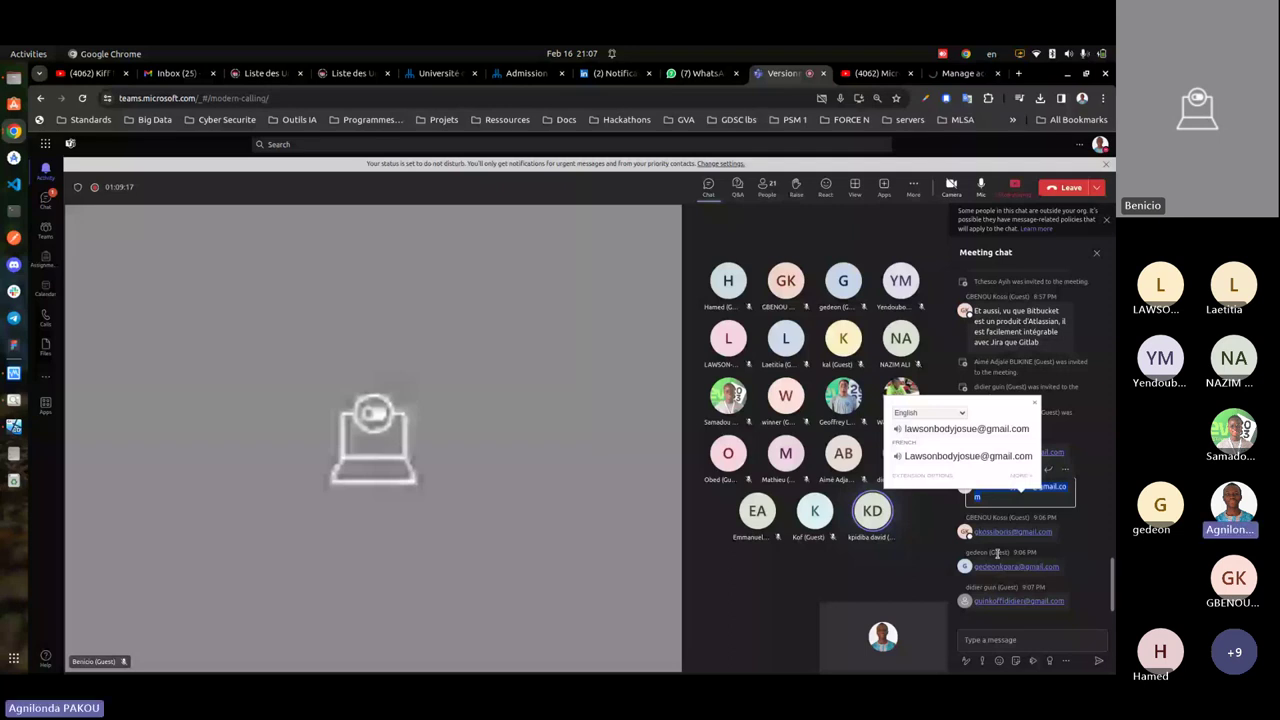
pyautogui.hotkey('ctrl', '9')
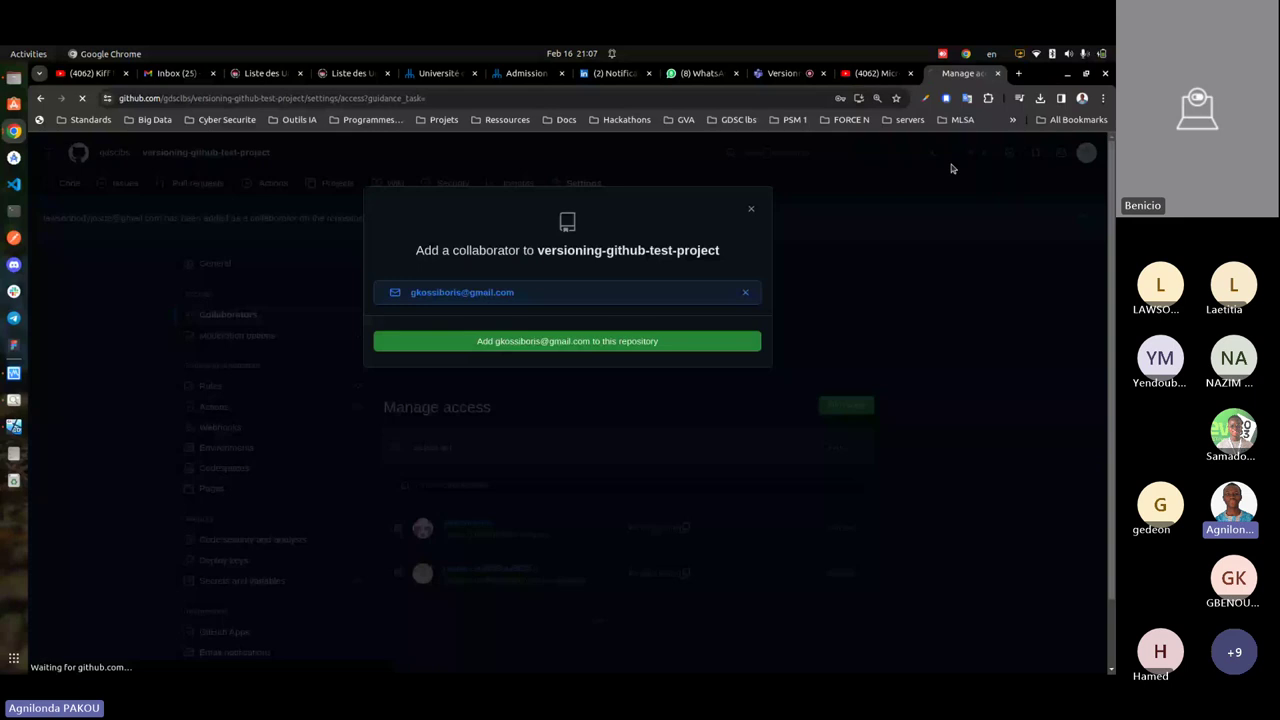
pyautogui.click(783, 73)
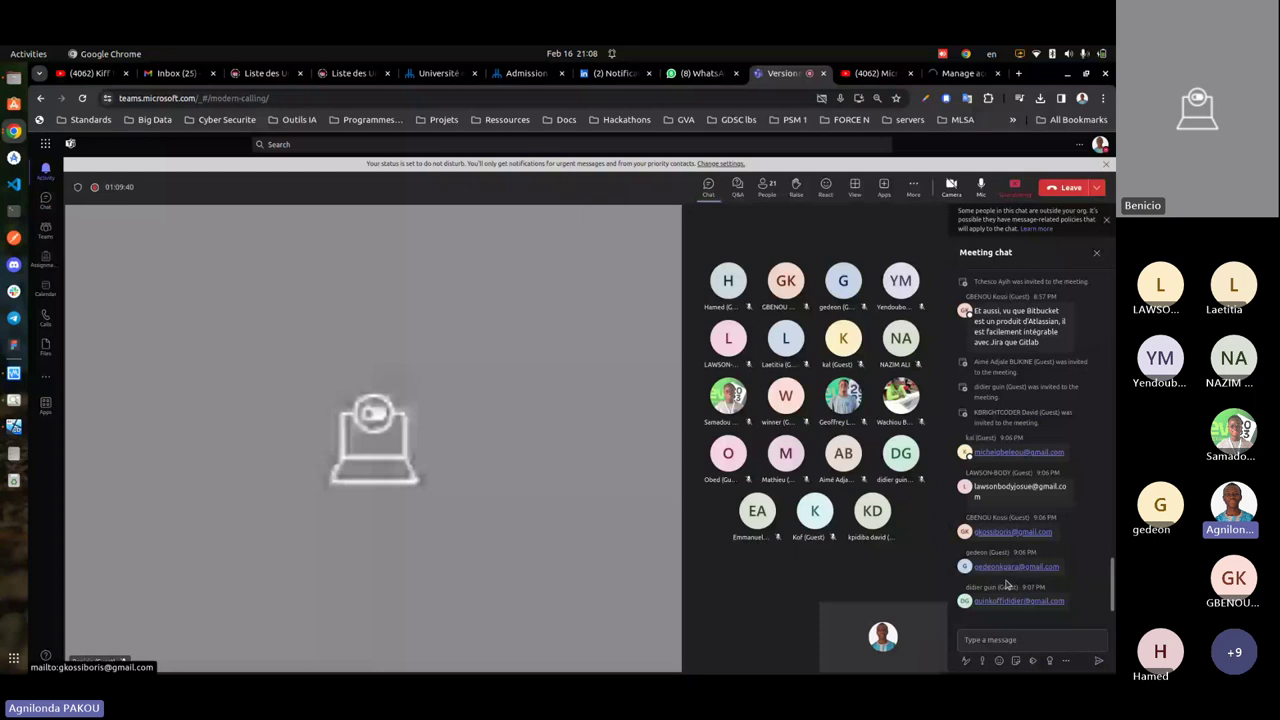
pyautogui.hotkey('ctrl', '9')
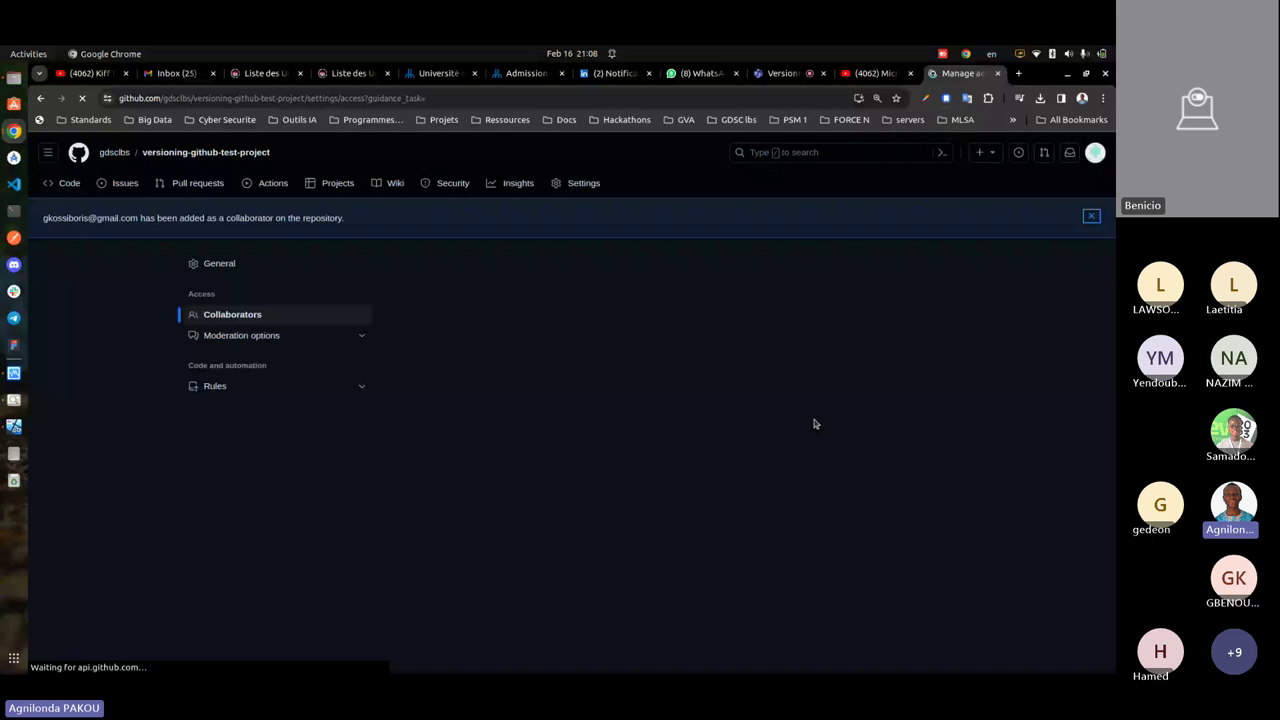
# - Replace the invite search text with the next collaborator's e-mail and pick the matching address
pyautogui.scroll(-2, 1007, 509)
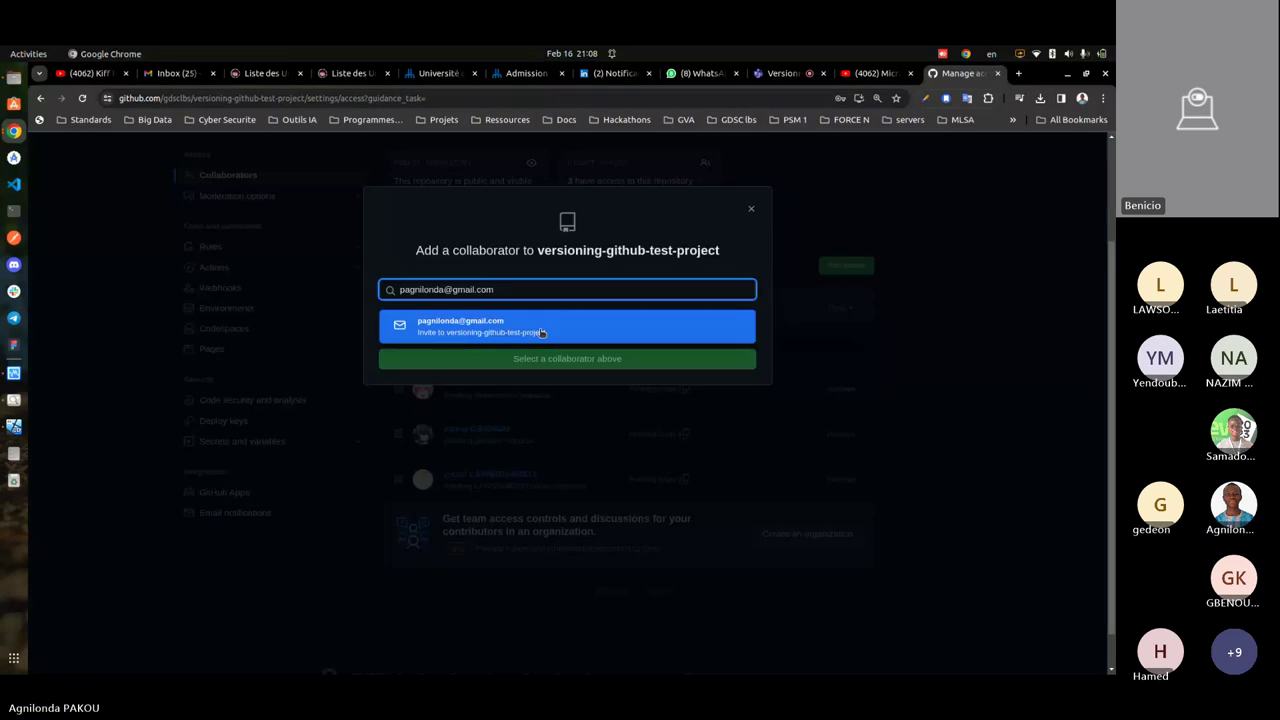
pyautogui.hotkey('ctrl', 'a')
pyautogui.hotkey('ctrl', 'v')
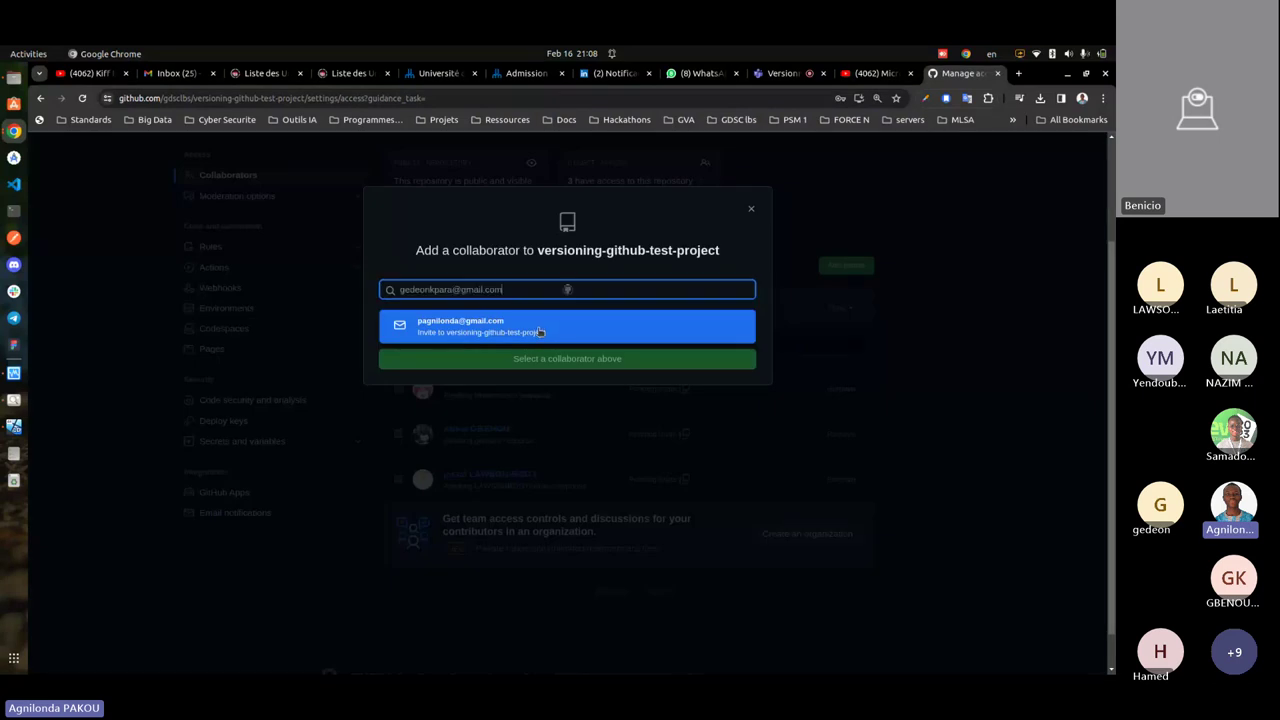
pyautogui.press('Return')
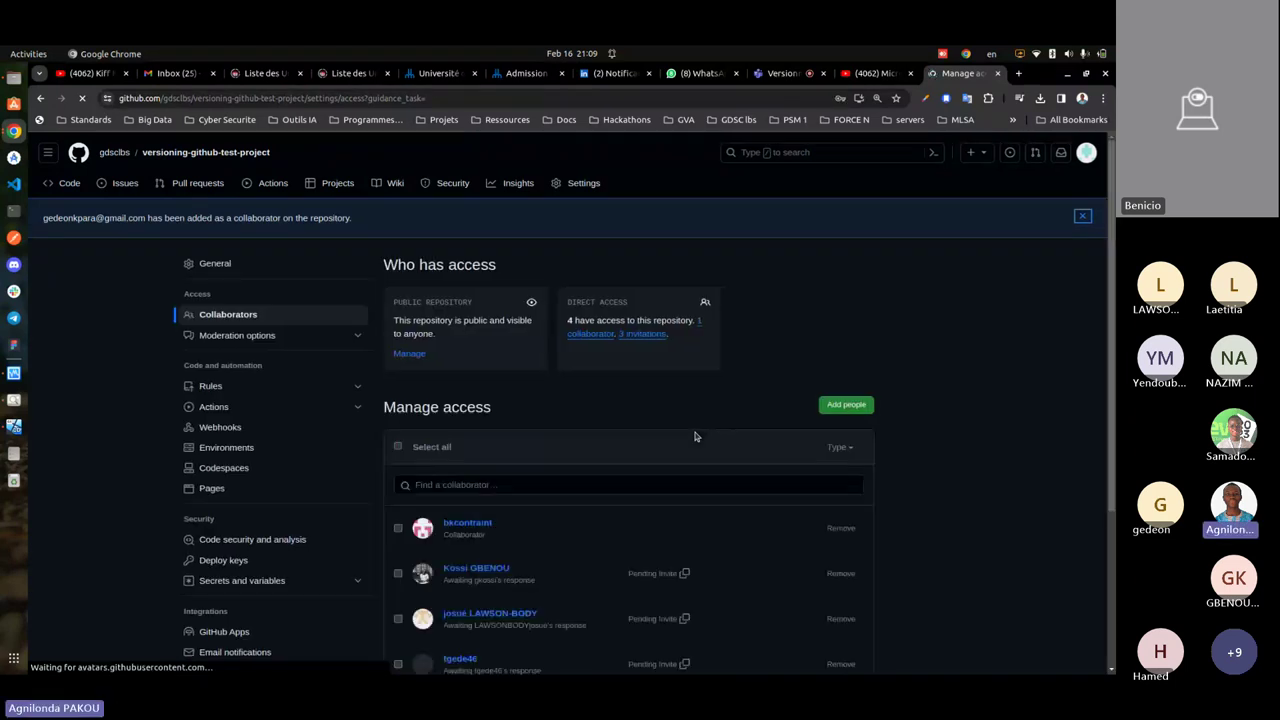
# - Invite another collaborator by pasting their e-mail address and adding the suggested match
pyautogui.scroll(-3, 800, 327)
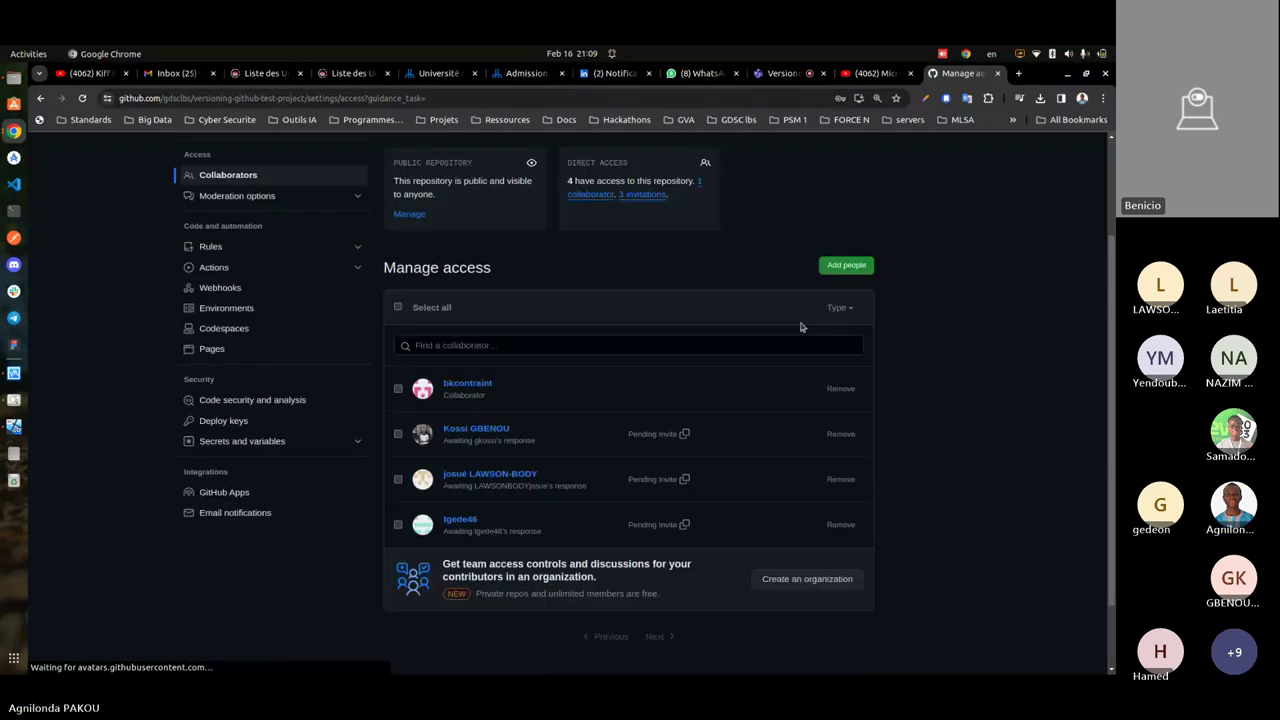
pyautogui.click(846, 265)
pyautogui.hotkey('ctrl', 'v')
pyautogui.hotkey('ctrl', 'a')
pyautogui.hotkey('ctrl', 'v')
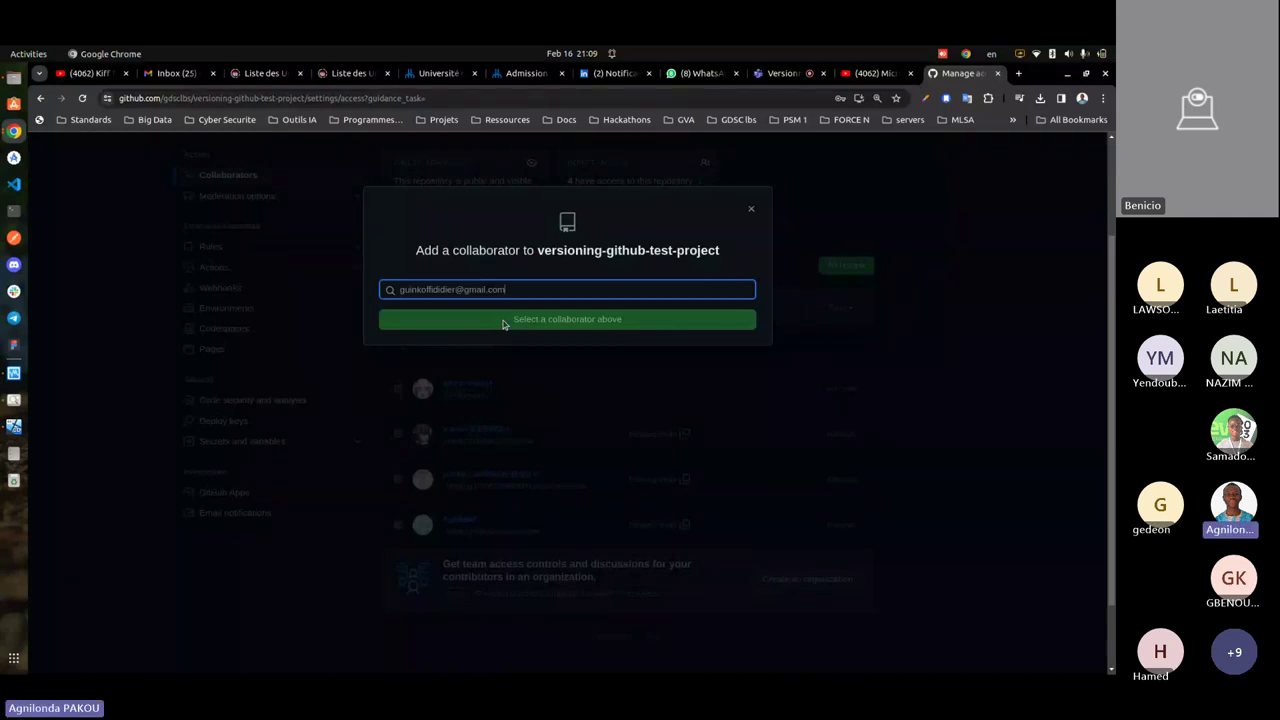
pyautogui.click(523, 343)
pyautogui.click(523, 341)
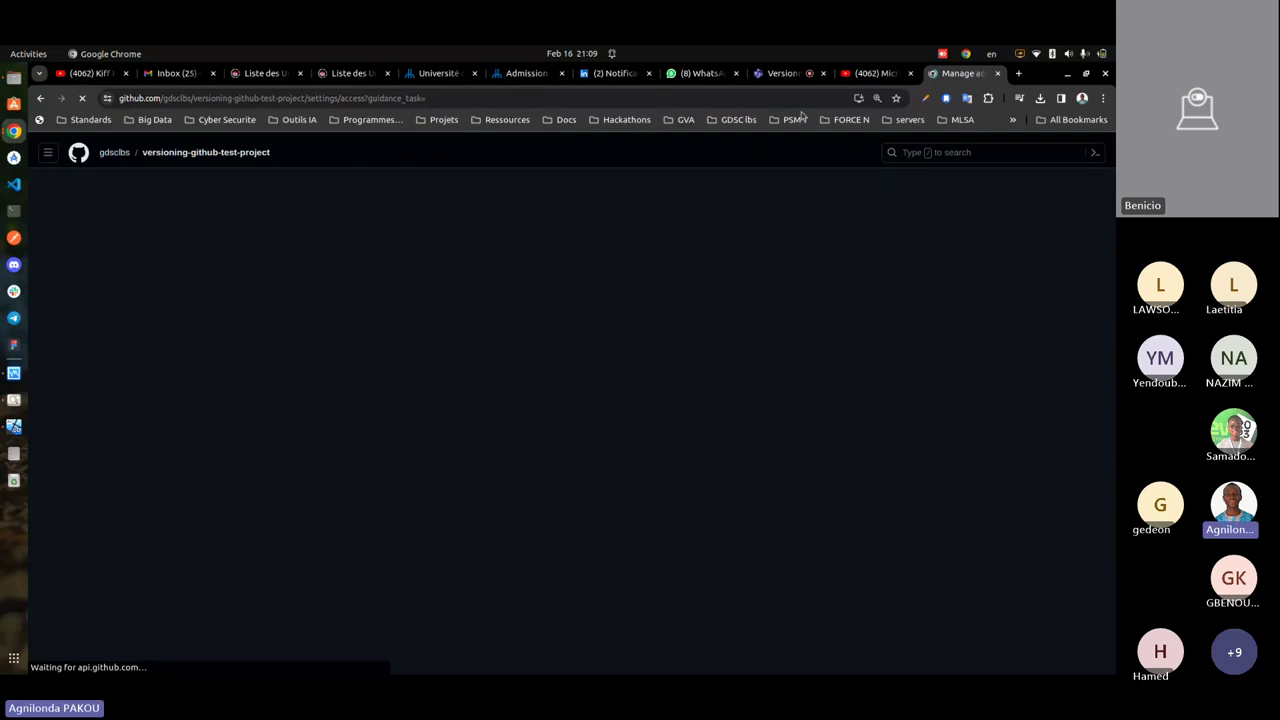
# - Check the Teams chat for another e-mail, then return to the Manage access list
pyautogui.click(783, 73)
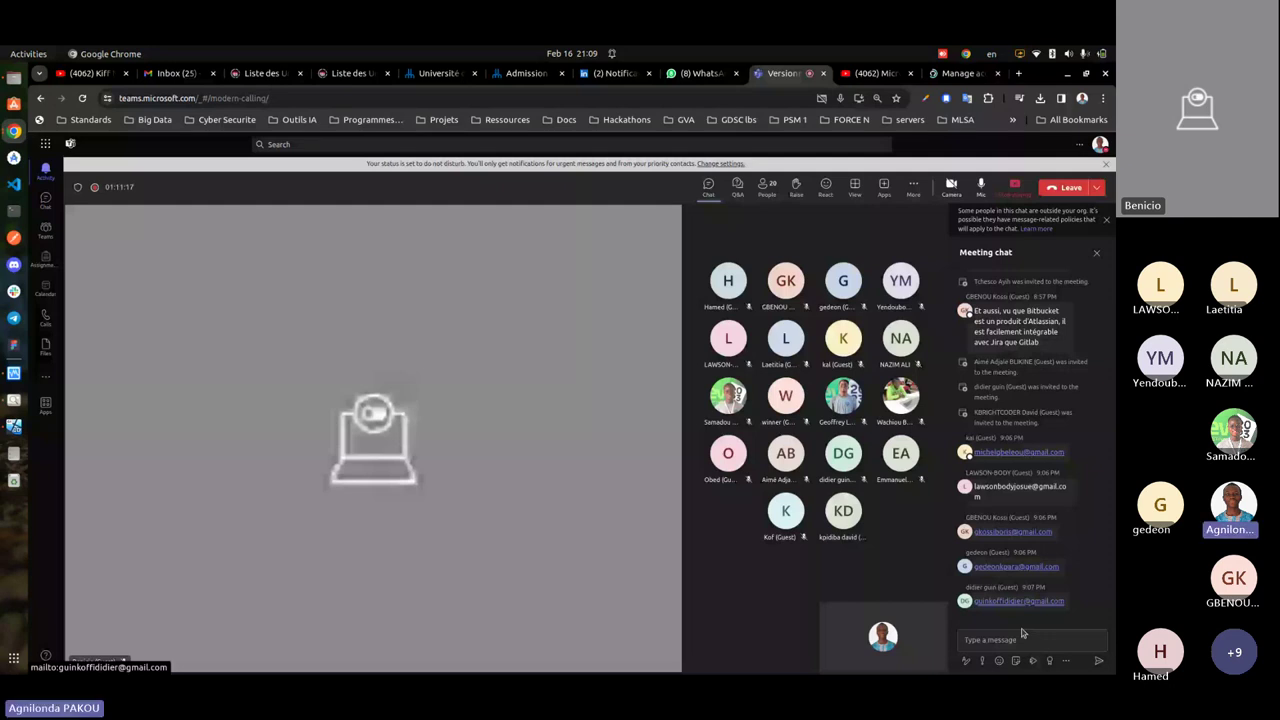
pyautogui.hotkey('ctrl', '9')
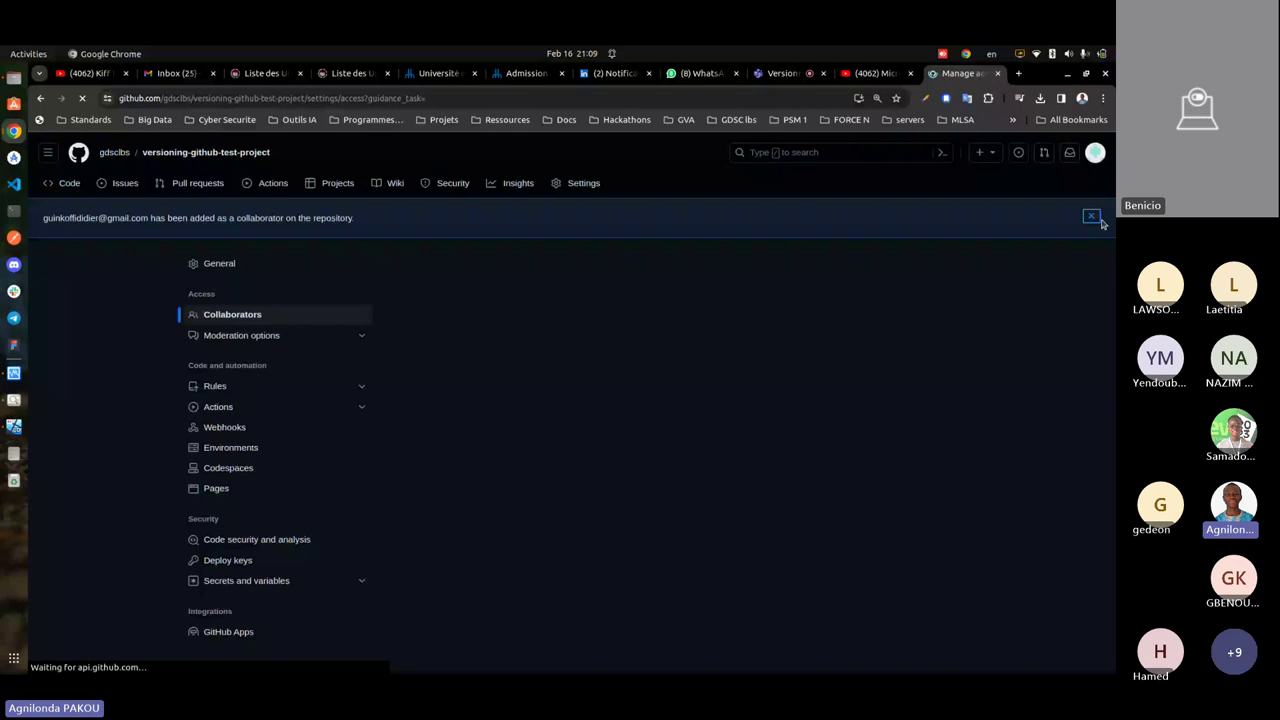
pyautogui.scroll(-2, 975, 325)
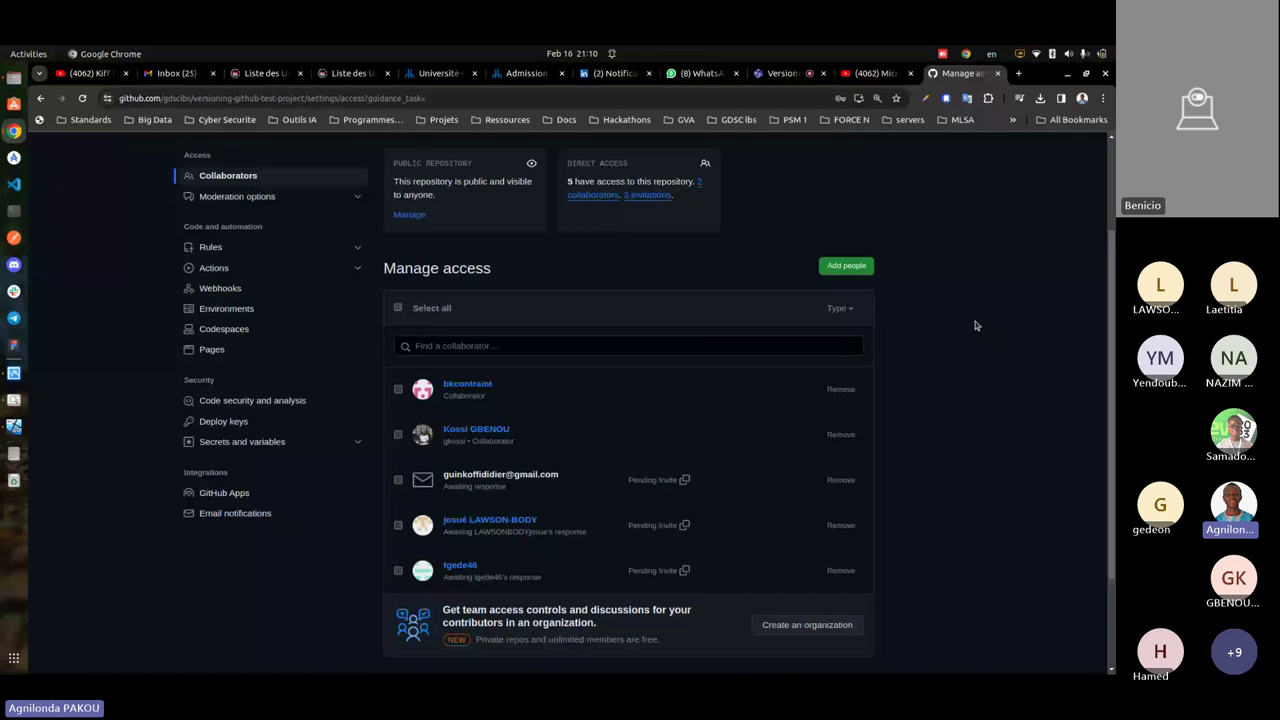
# - Review the Manage access list, then return to the repository's Code page
pyautogui.scroll(-1, 975, 325)
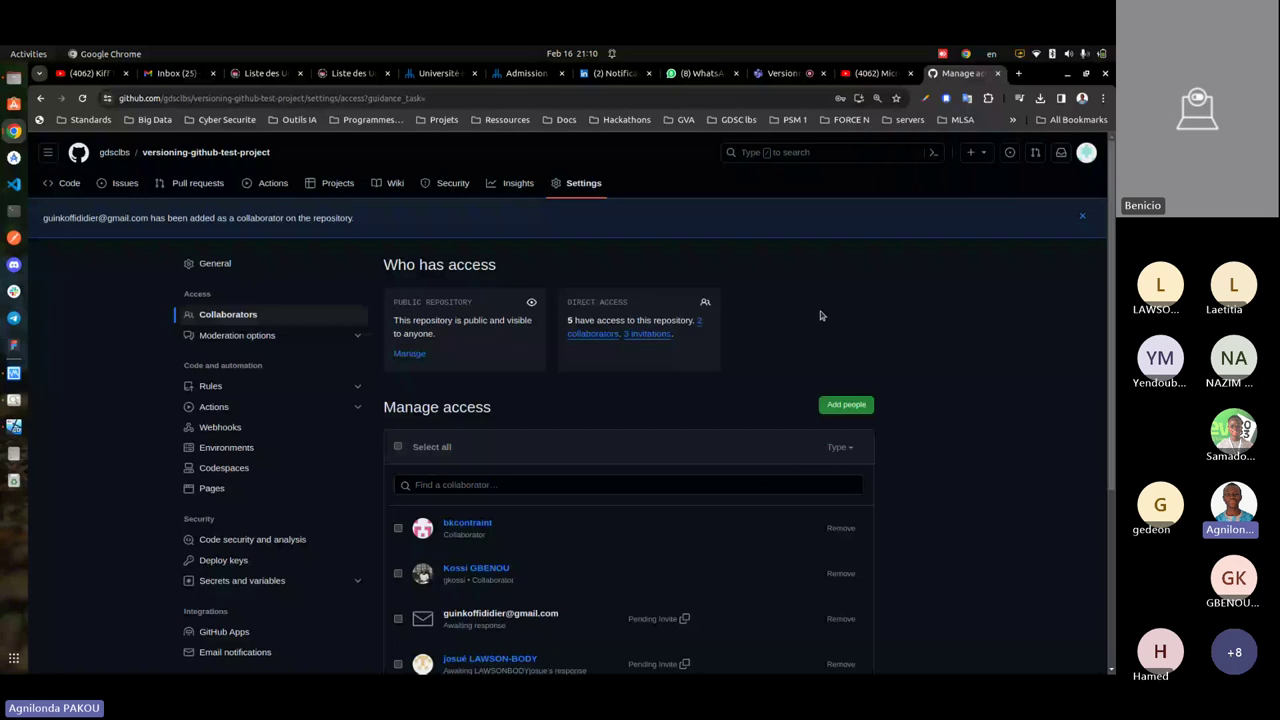
pyautogui.click(205, 152)
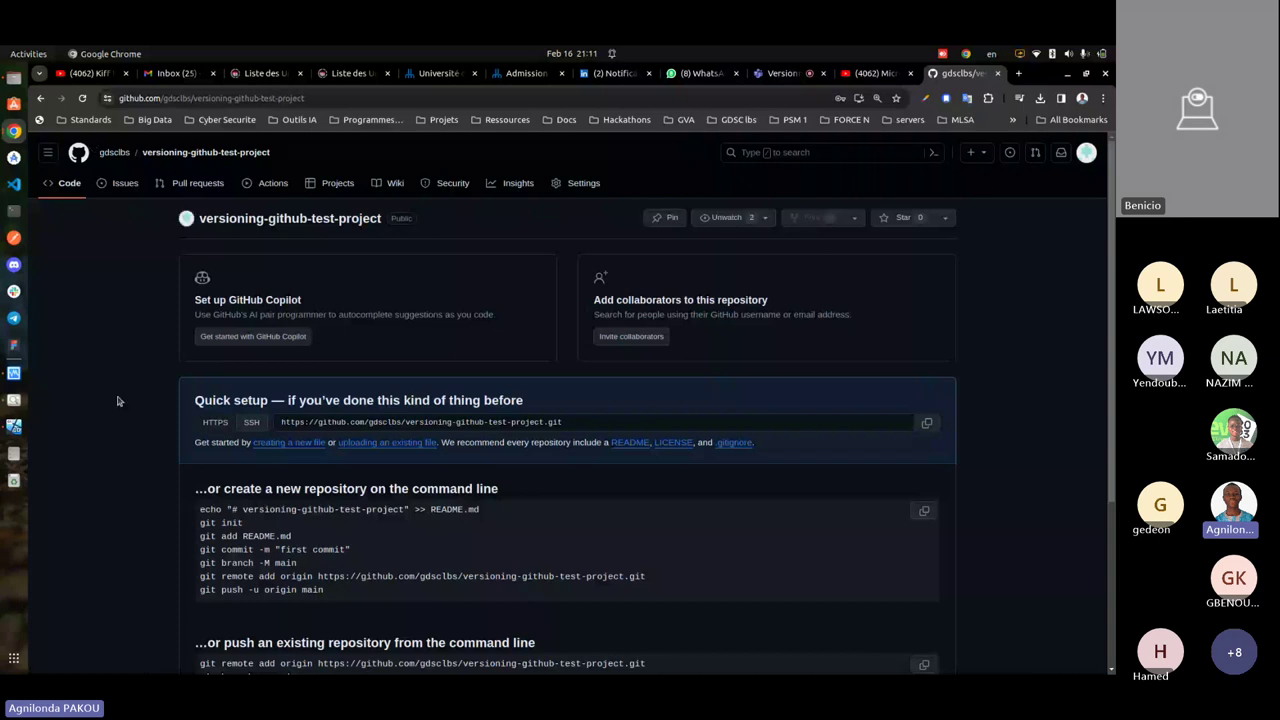
pyautogui.scroll(-3, 203, 590)
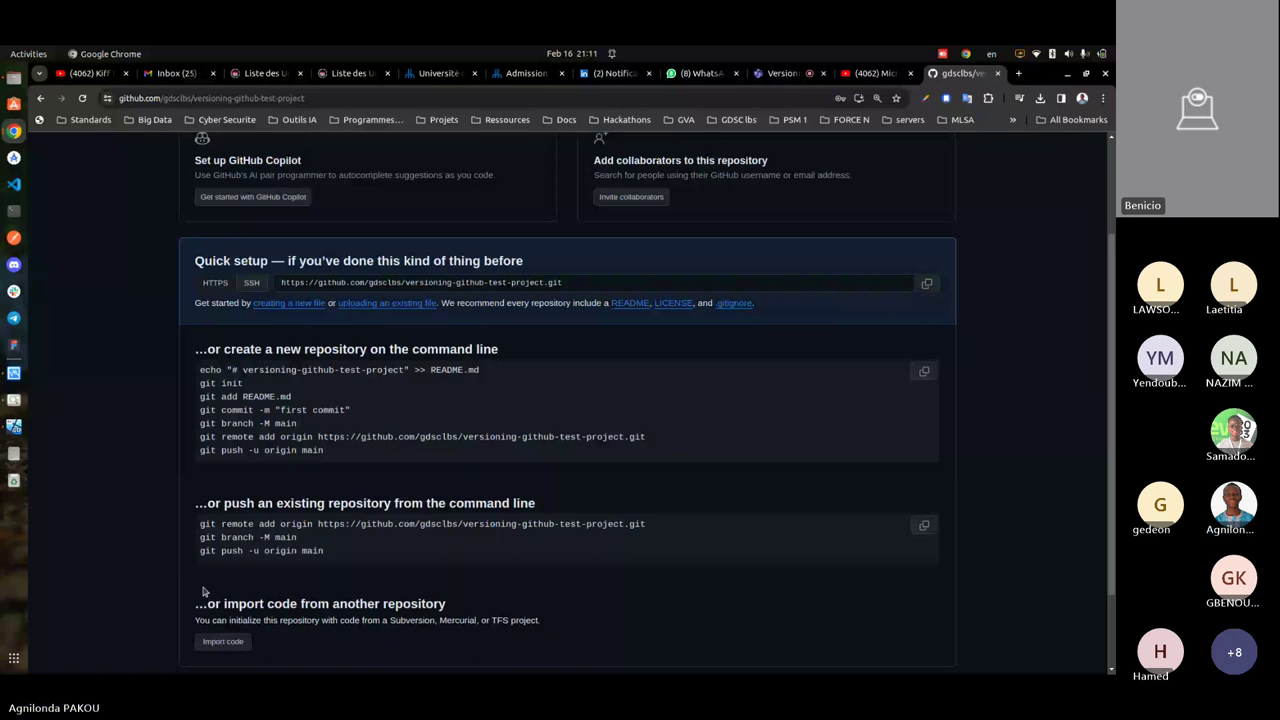
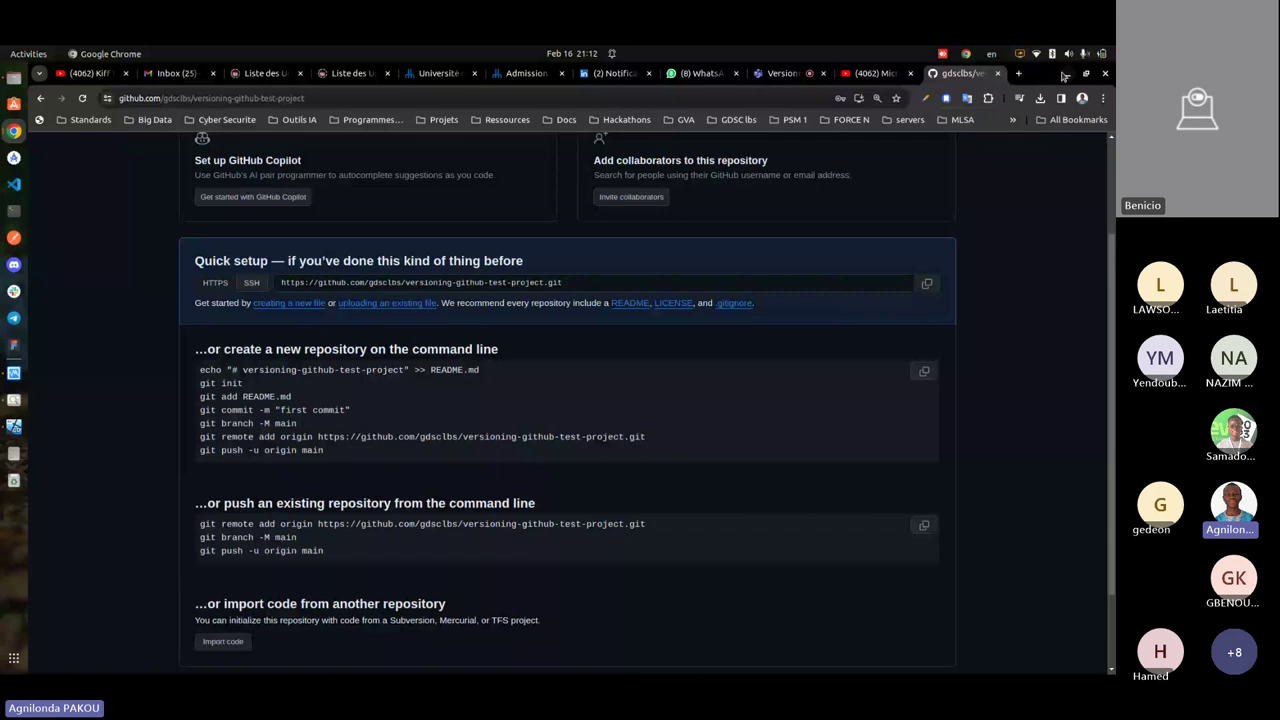
# - Scroll to the top of the quick-setup page and select the repository name in the echo line
pyautogui.scroll(3, 195, 237)
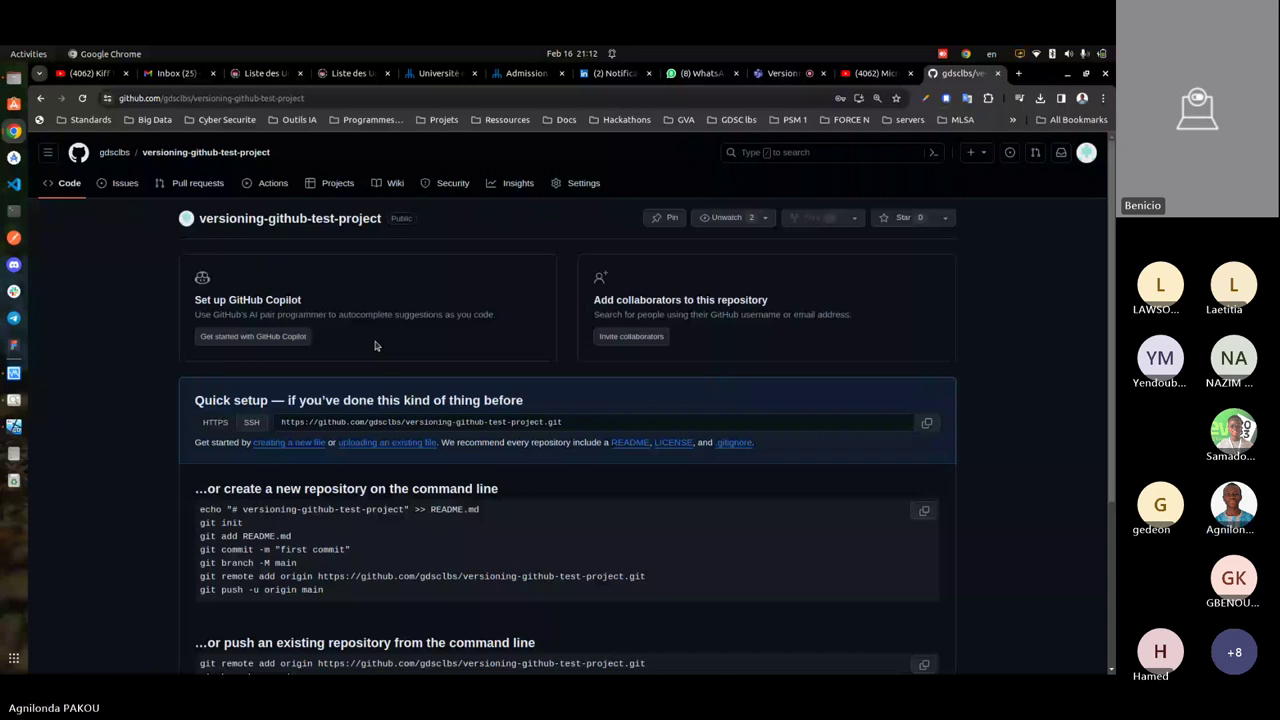
pyautogui.moveTo(405, 510); pyautogui.dragTo(241, 510)
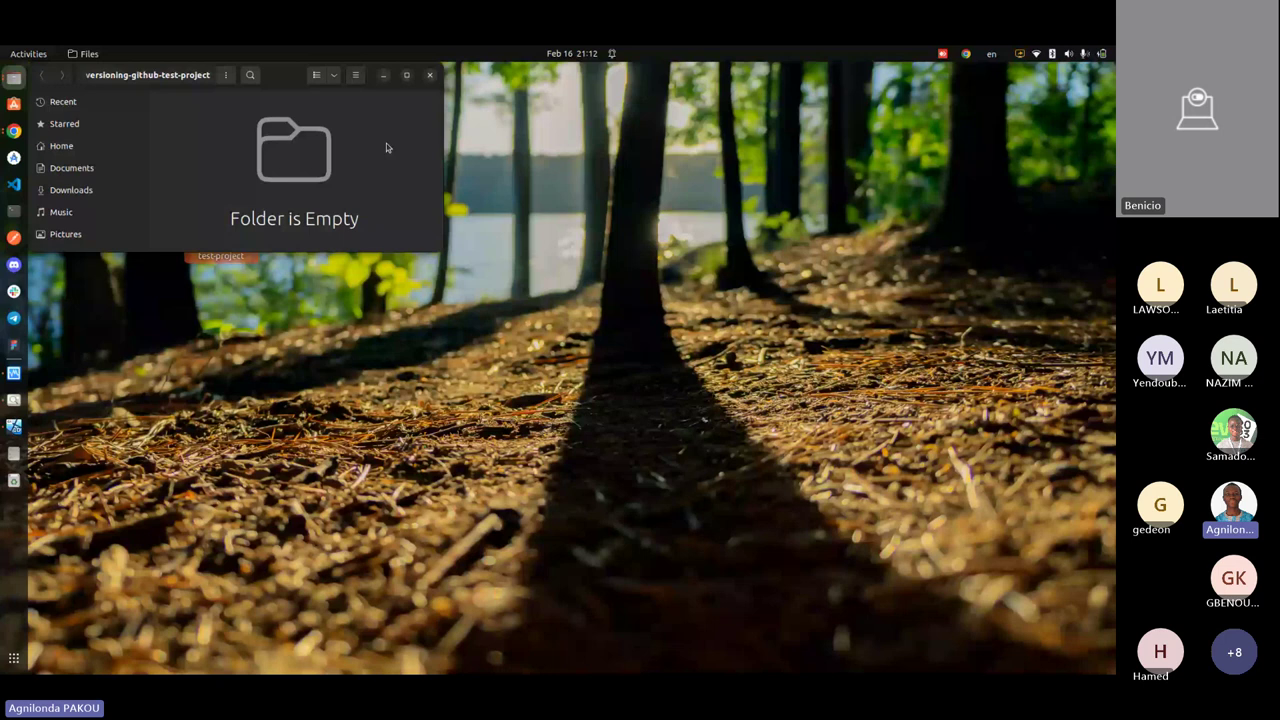
# - Open a terminal in versioning-github-test-project and create README.md with 'touch README.md'
pyautogui.rightClick(423, 396)
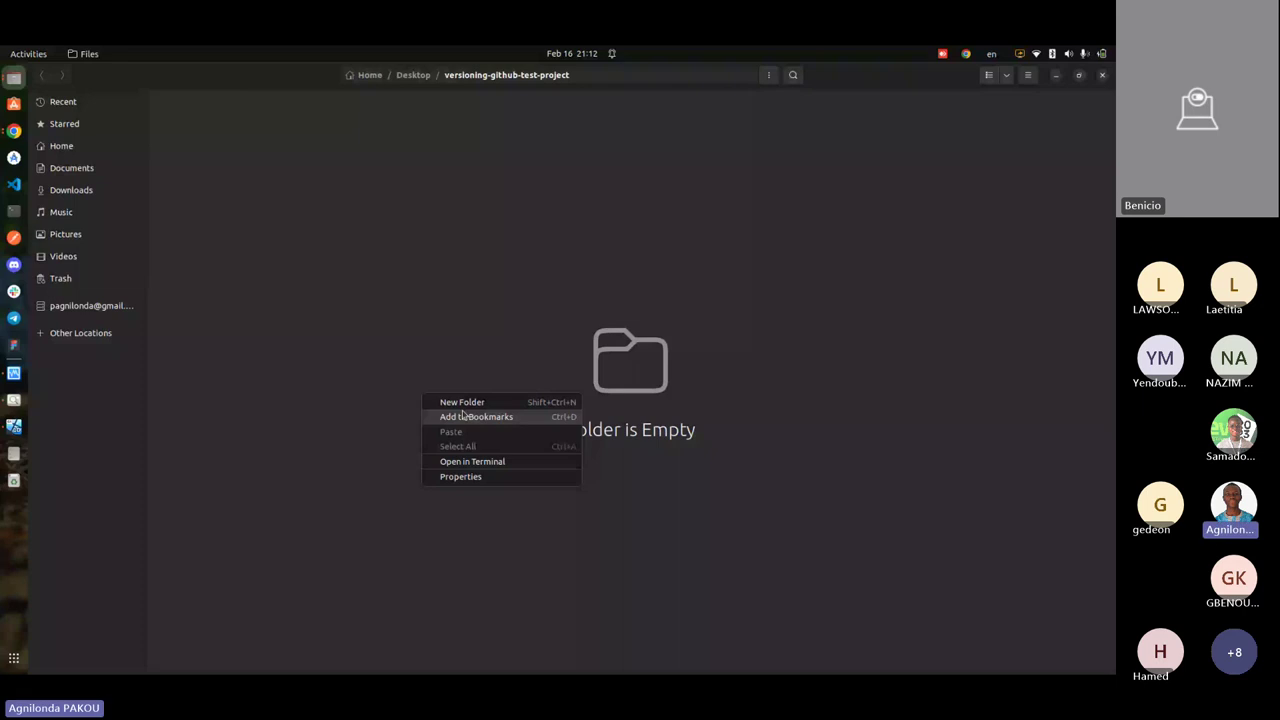
pyautogui.click(465, 461)
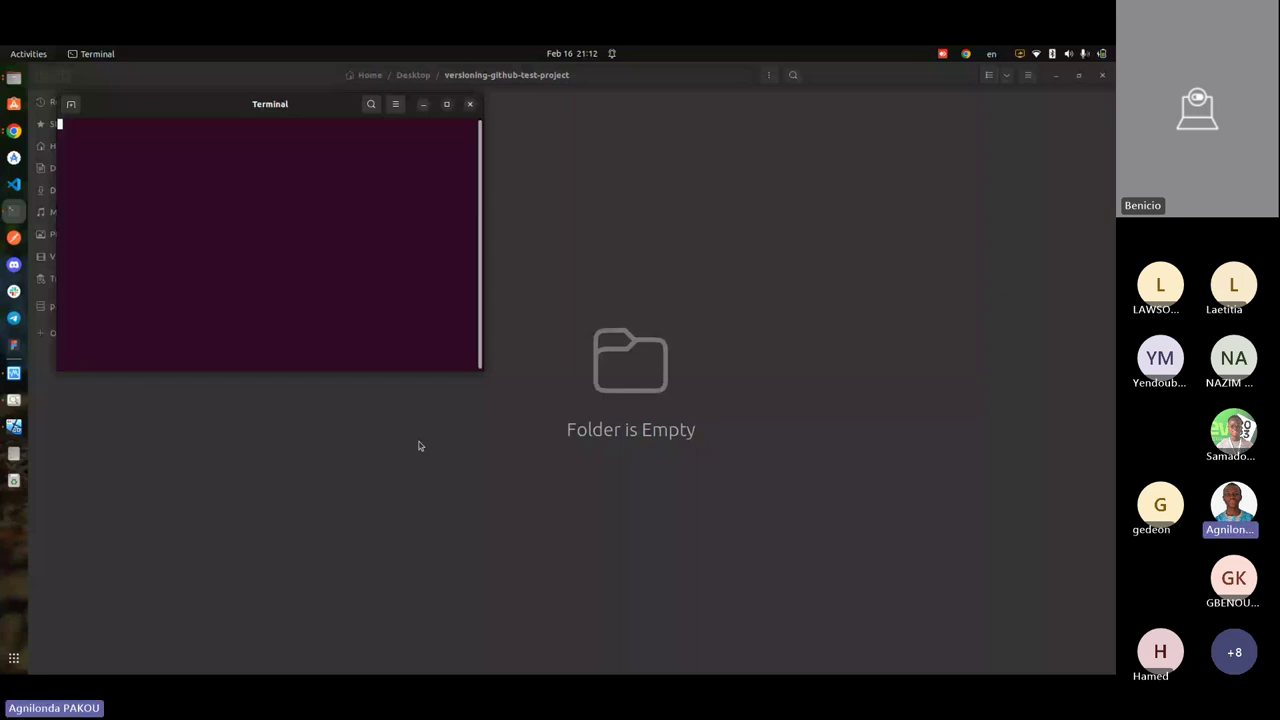
pyautogui.write('touch RE')
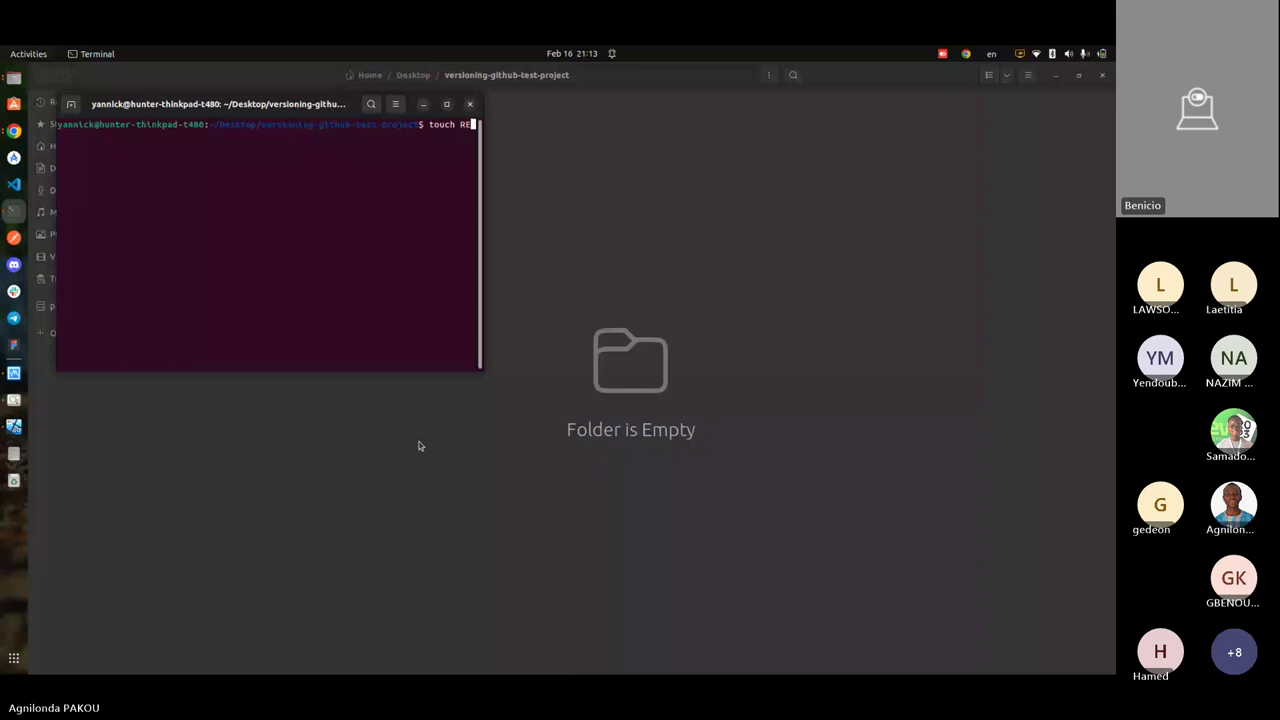
pyautogui.write('A')
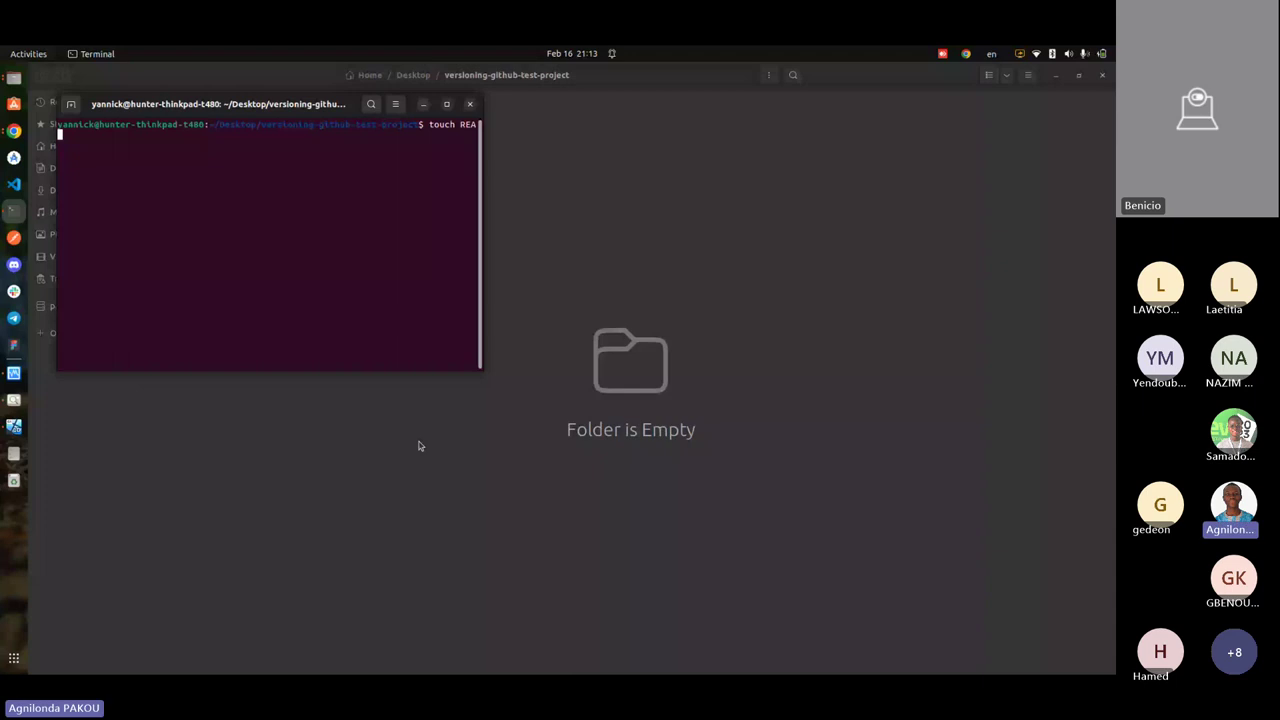
pyautogui.write('DME.md')
pyautogui.press('Return')
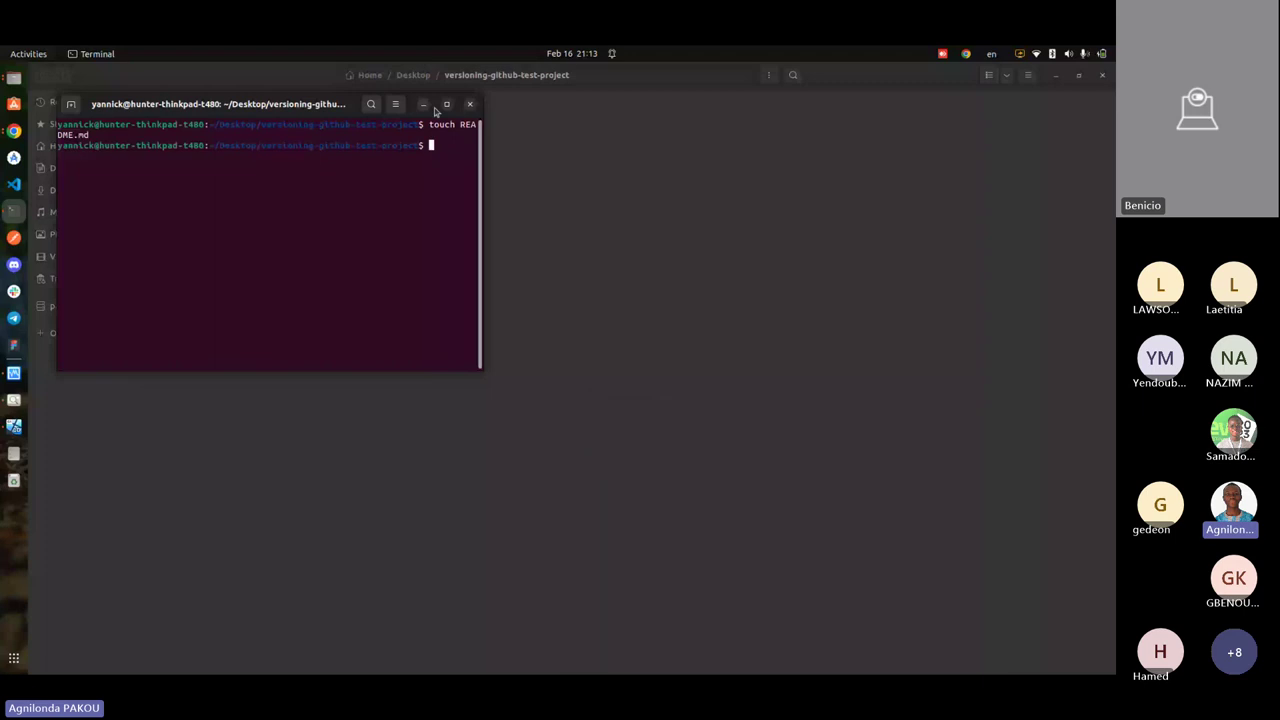
pyautogui.click(424, 105)
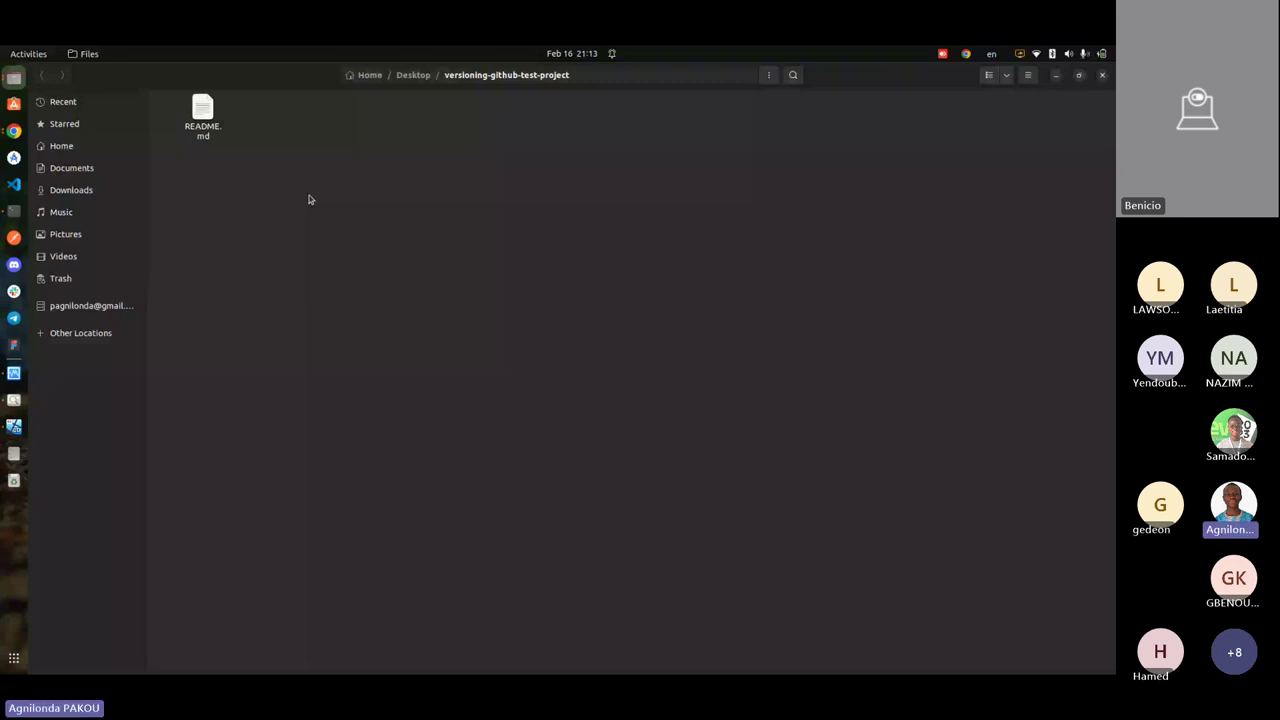
# - Copy the 'git remote add origin' line from the GitHub page and maximize the terminal
pyautogui.hotkey('alt', 'Tab')
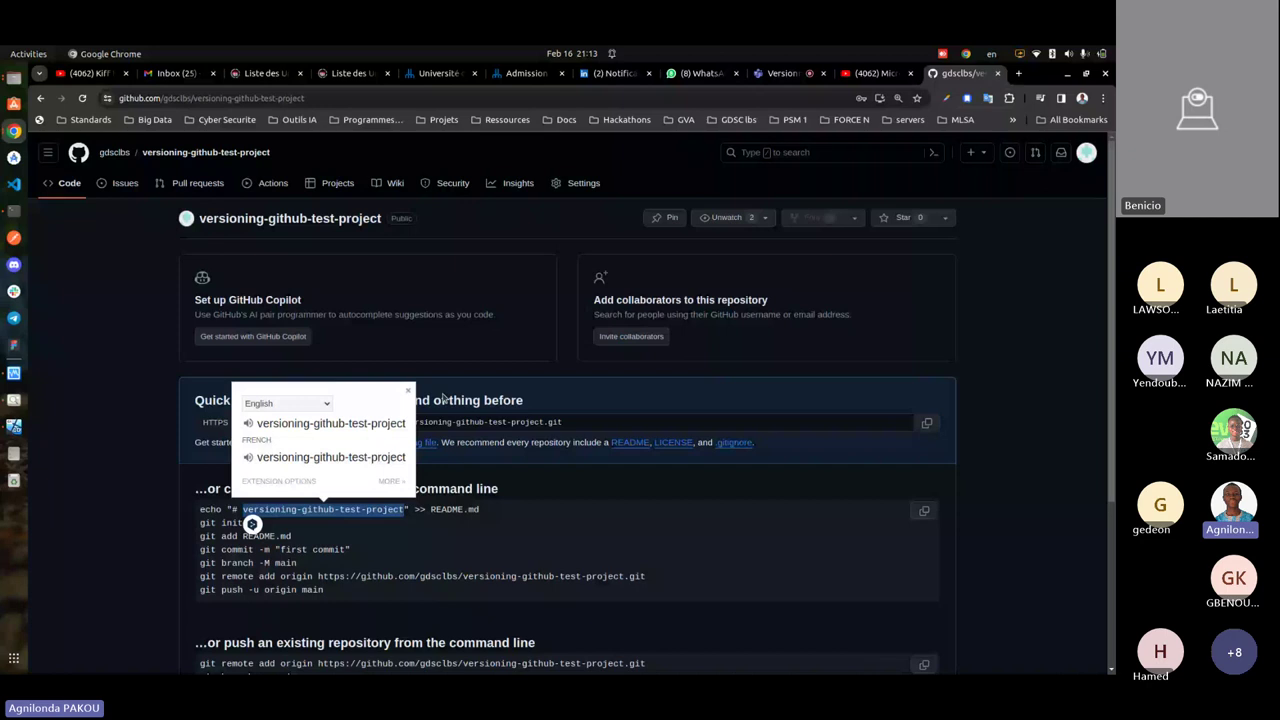
pyautogui.click(442, 398)
pyautogui.scroll(-5, 357, 418)
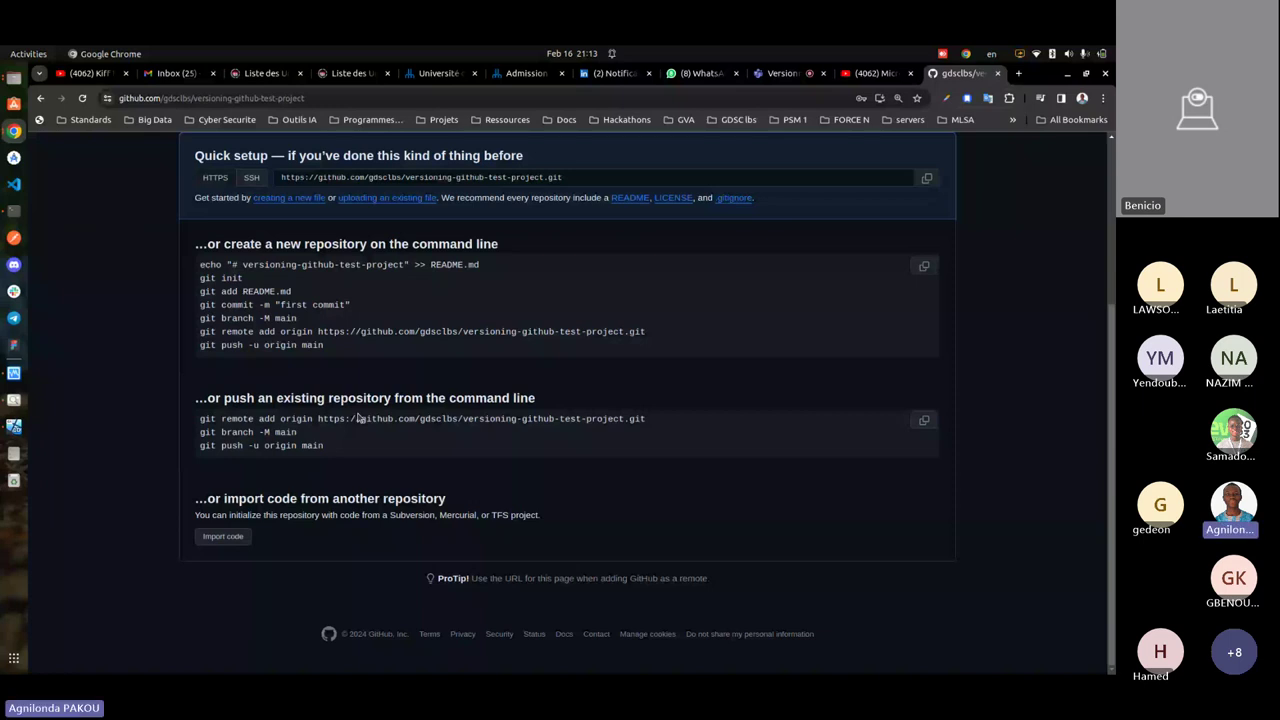
pyautogui.tripleClick(357, 418)
pyautogui.hotkey('alt', 'Tab')
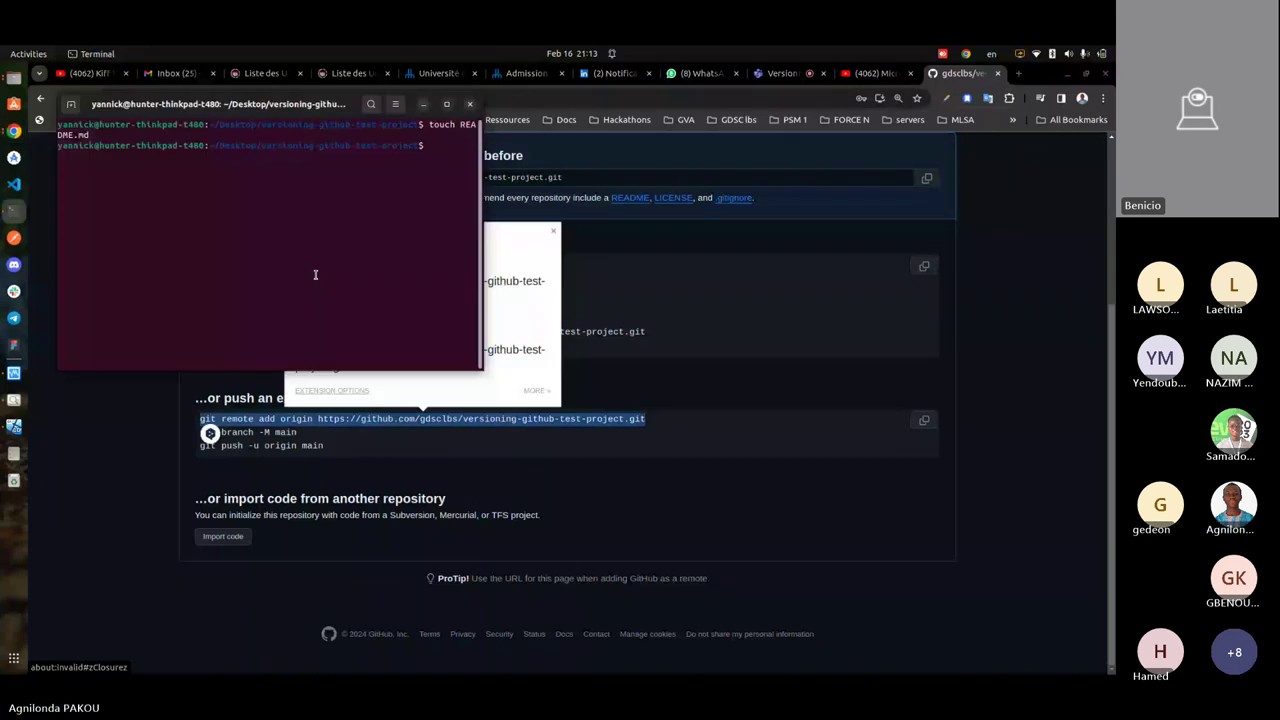
pyautogui.press('super+Up')
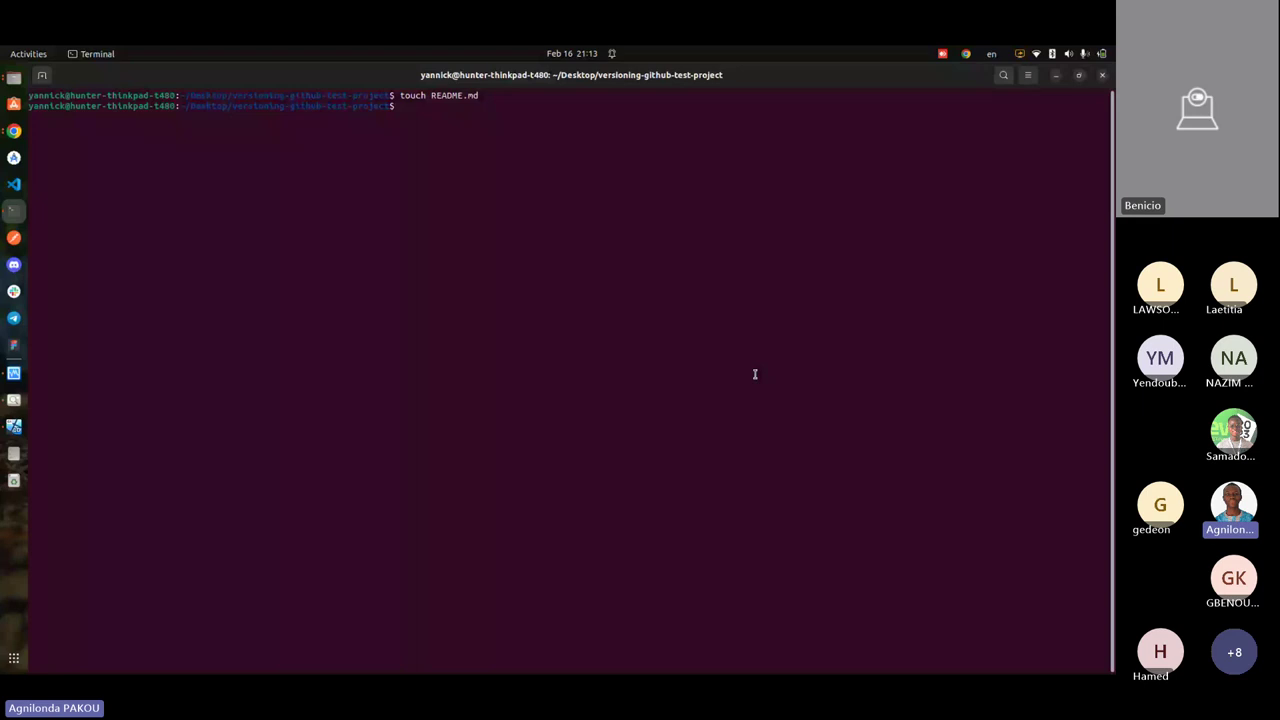
# - Paste and run 'git remote add origin', which fails because the folder isn't a git repository
pyautogui.write('git remote add origin https://github.com/gdsclbs/versioning-github-test-project.git')
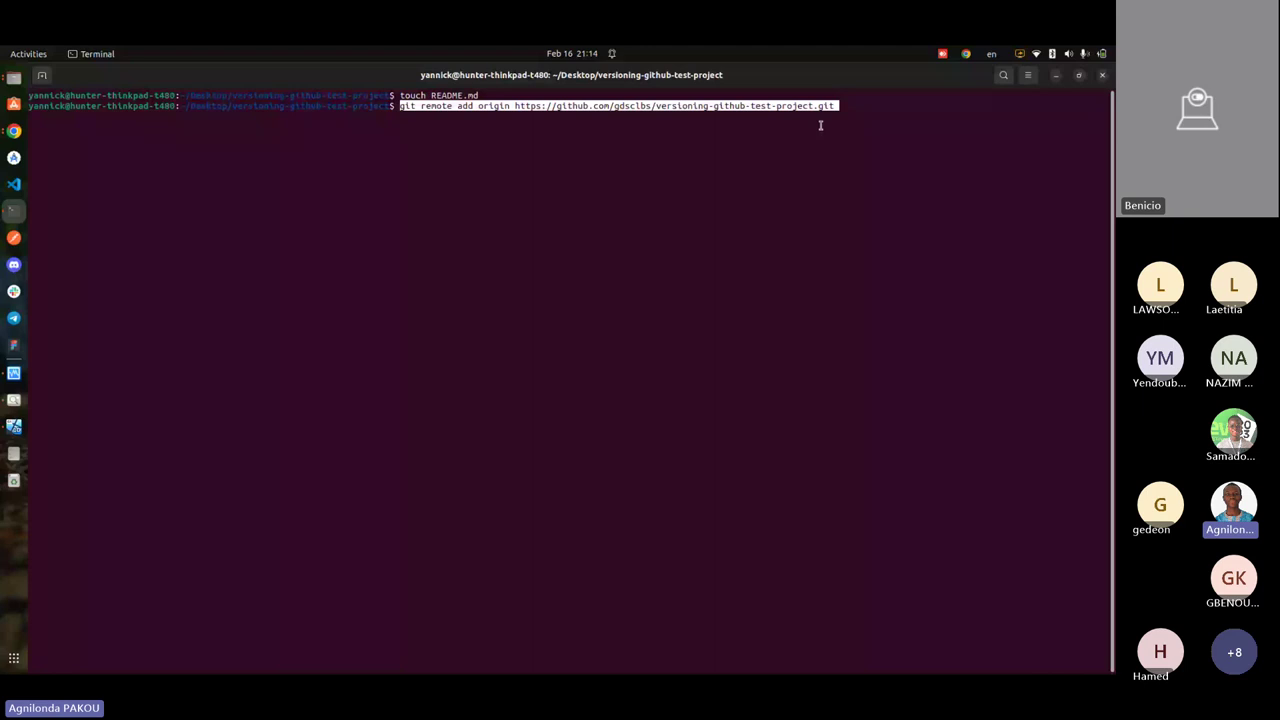
pyautogui.moveTo(820, 125); pyautogui.dragTo(514, 106)
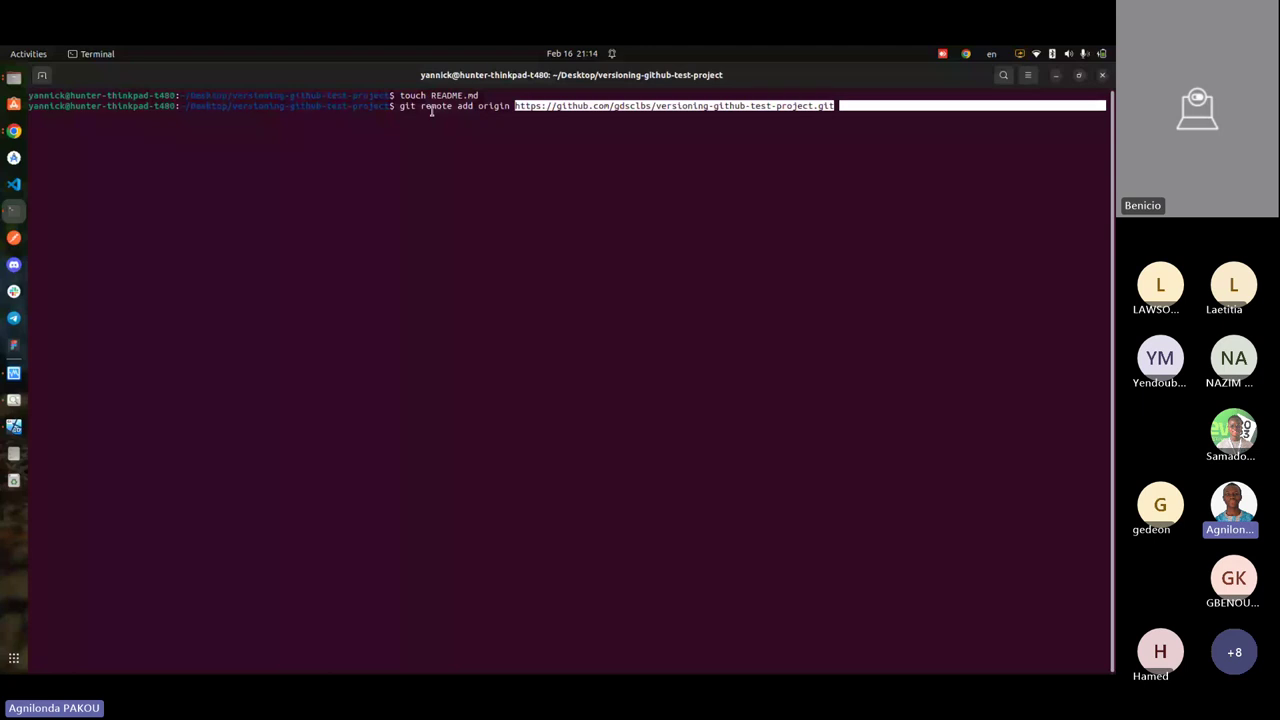
pyautogui.press('Return')
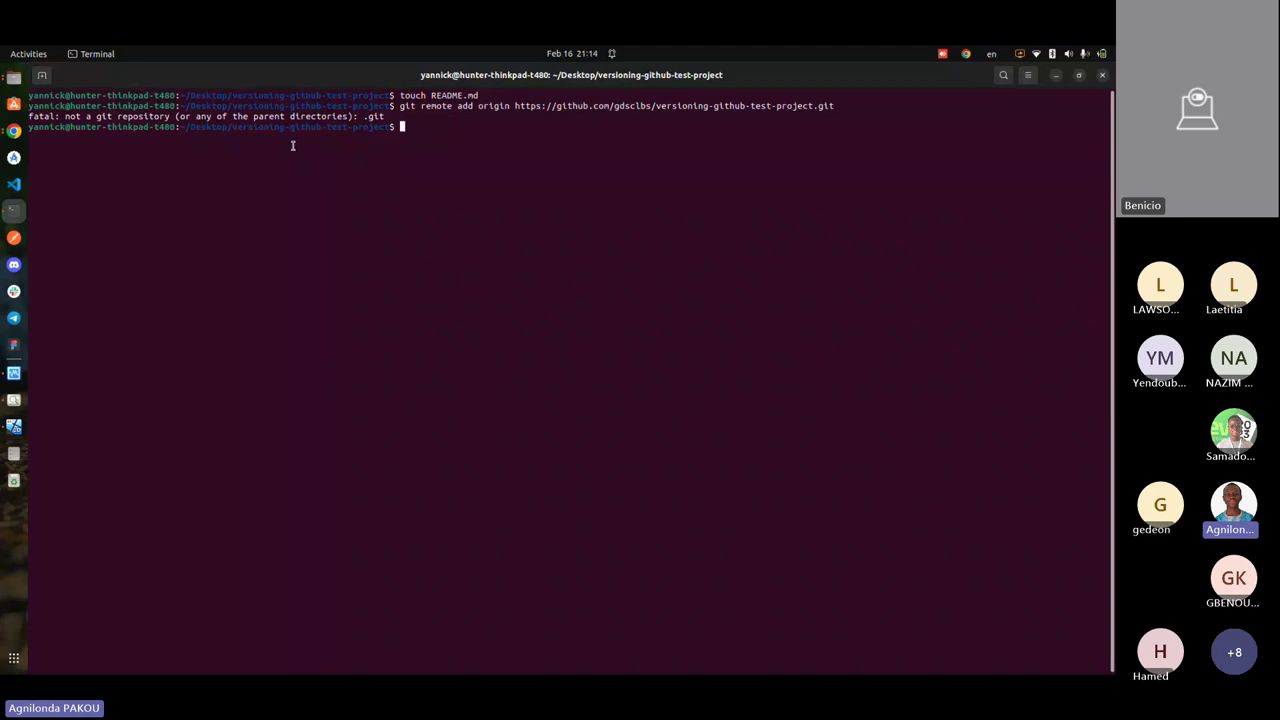
pyautogui.hotkey('alt', 'Tab')
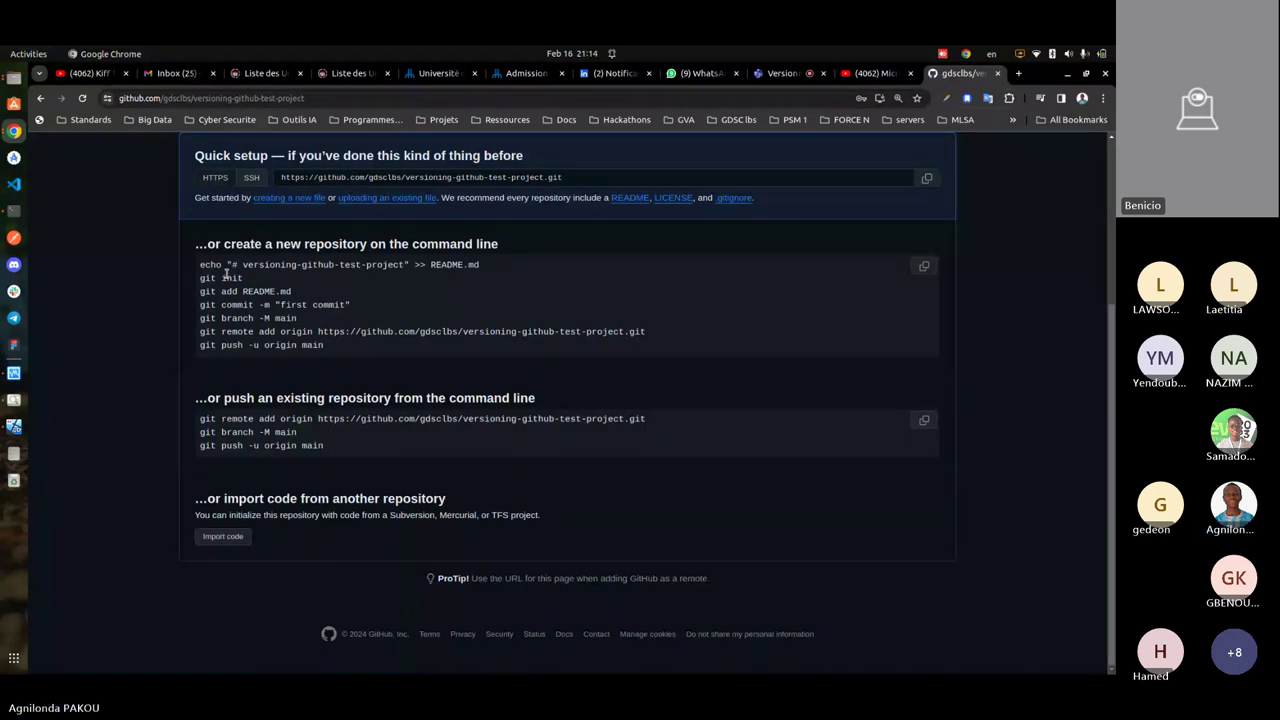
# - Initialize a git repository with 'git init' and check the installed version with 'git --version'
pyautogui.hotkey('alt', 'Tab')
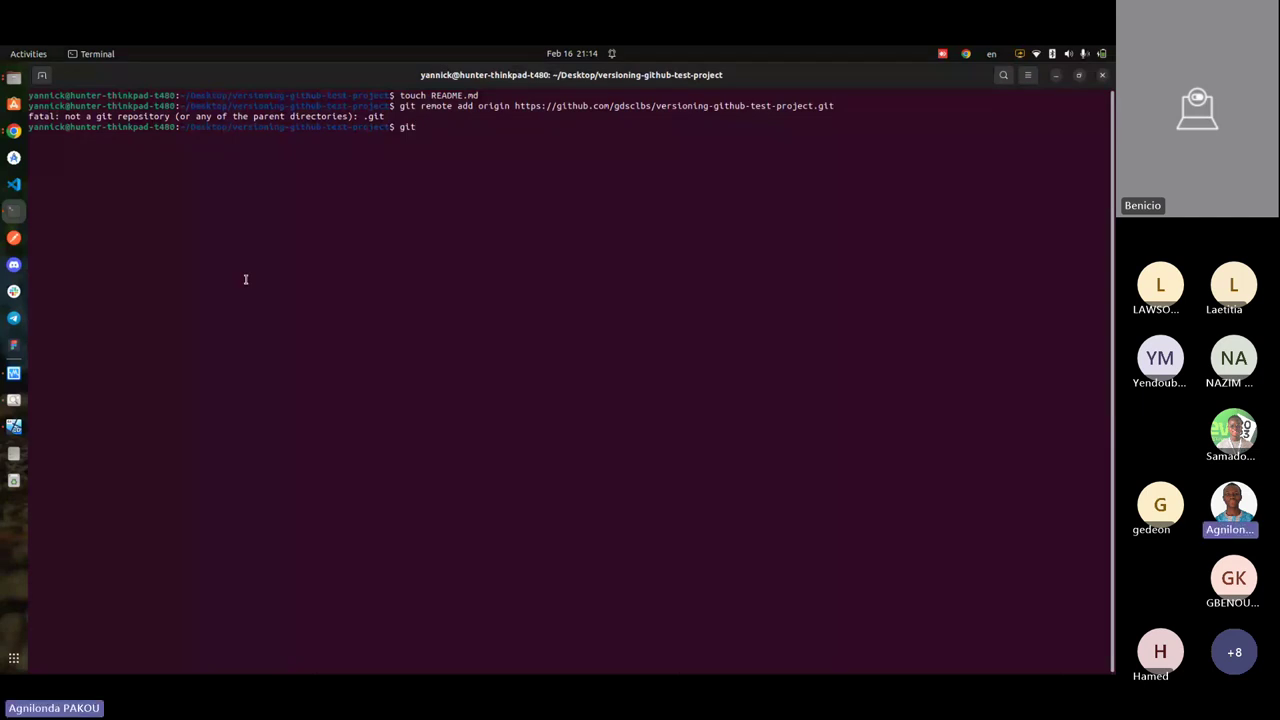
pyautogui.write('init')
pyautogui.press('Return')
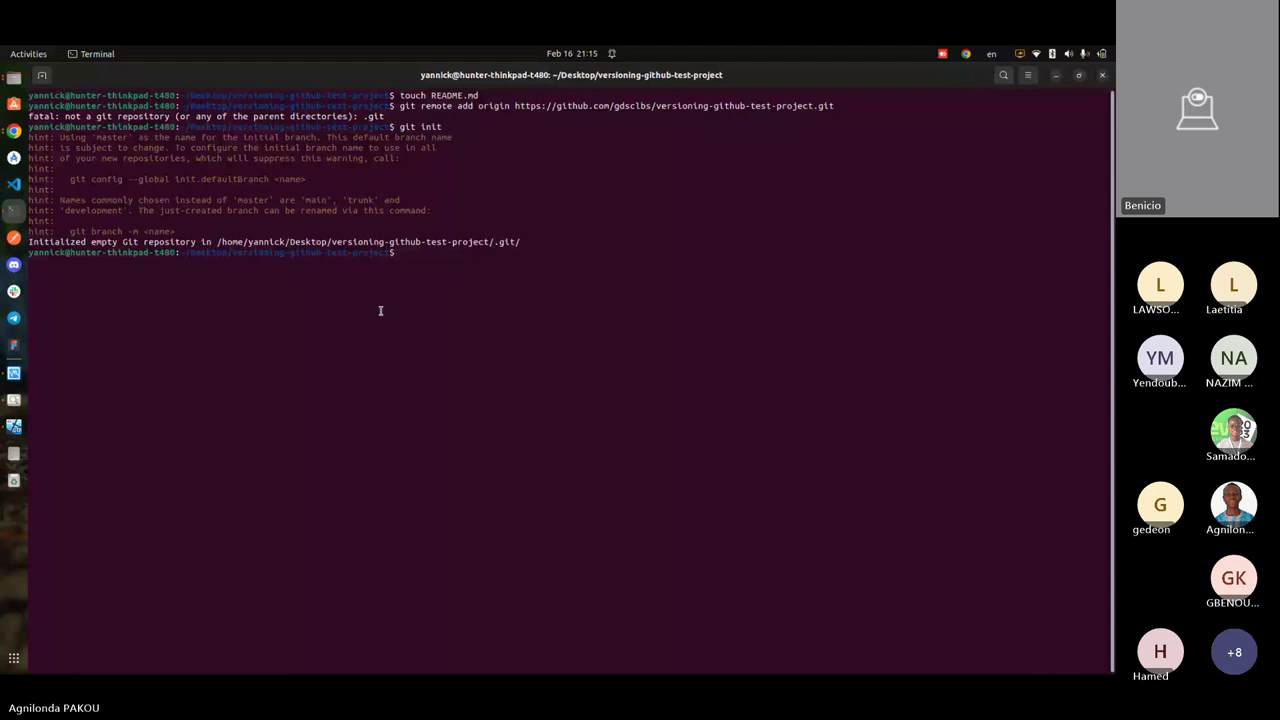
pyautogui.write('git --ver')
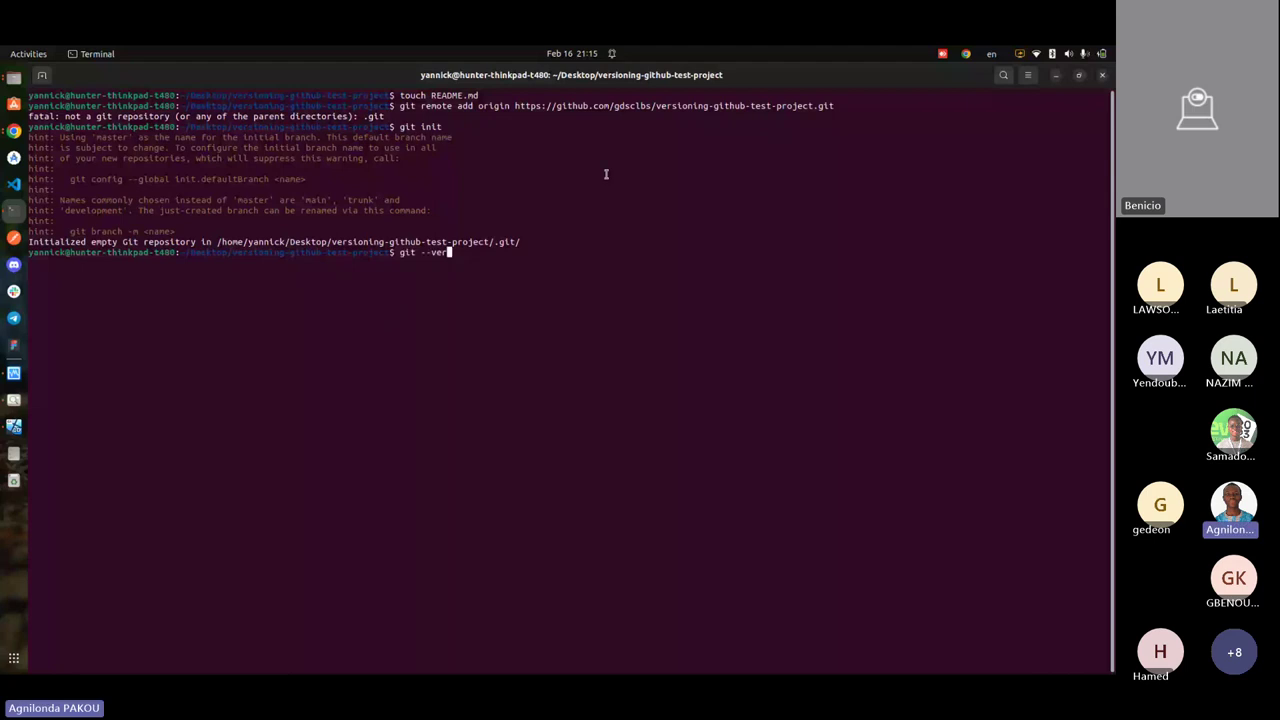
pyautogui.write('sion')
pyautogui.press('Return')
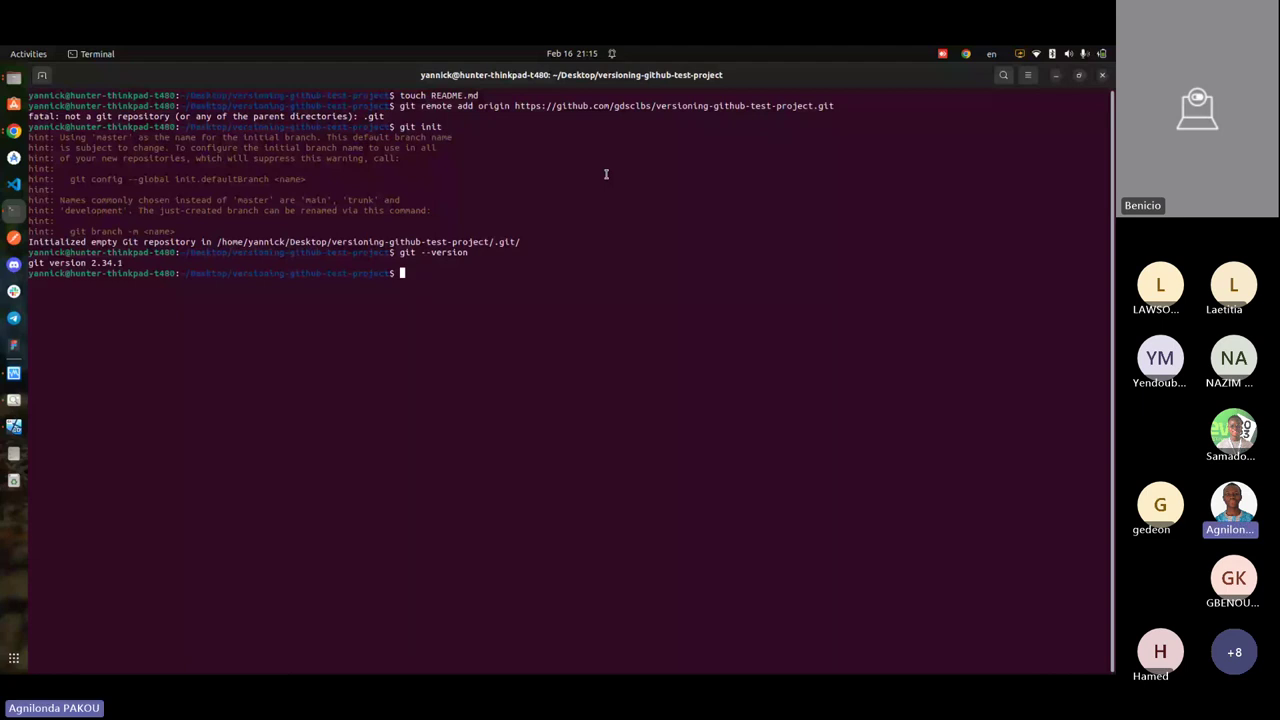
# - Rerun the 'git remote add origin' command, now adding the remote without error
pyautogui.press('Up')
pyautogui.press('Up')
pyautogui.press('Up')
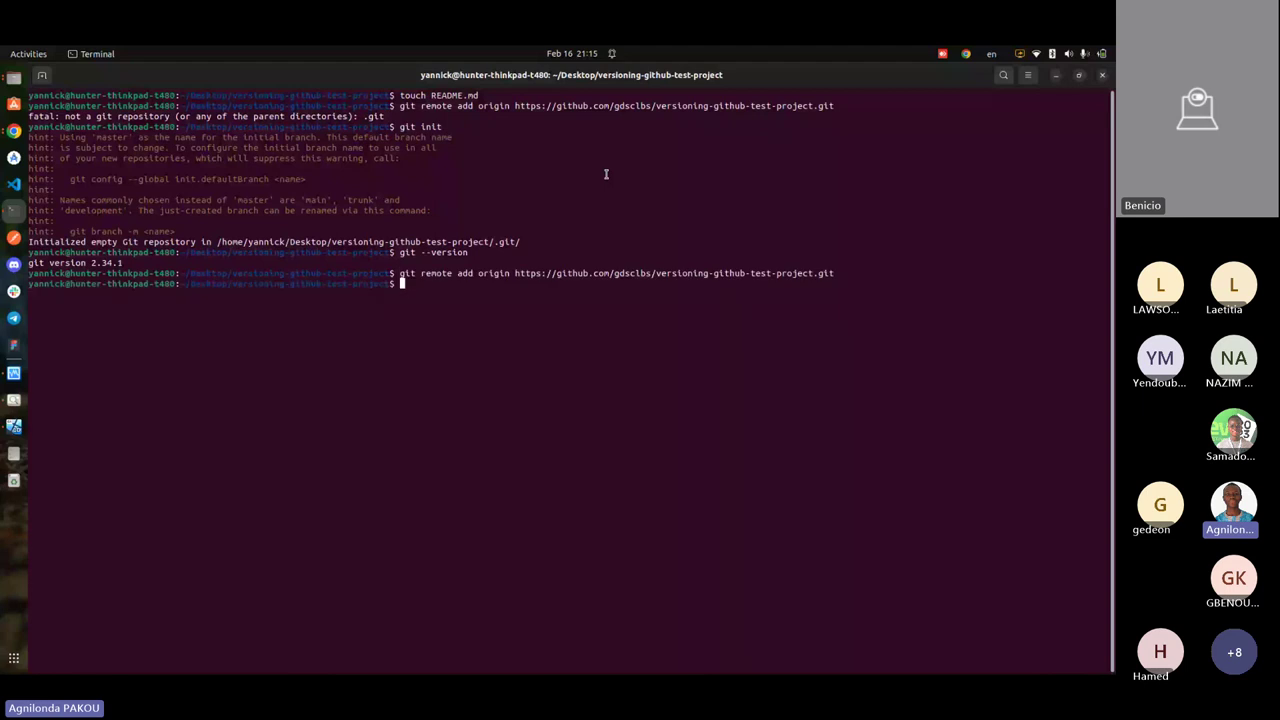
pyautogui.press('Return')
pyautogui.hotkey('alt', 'Tab')
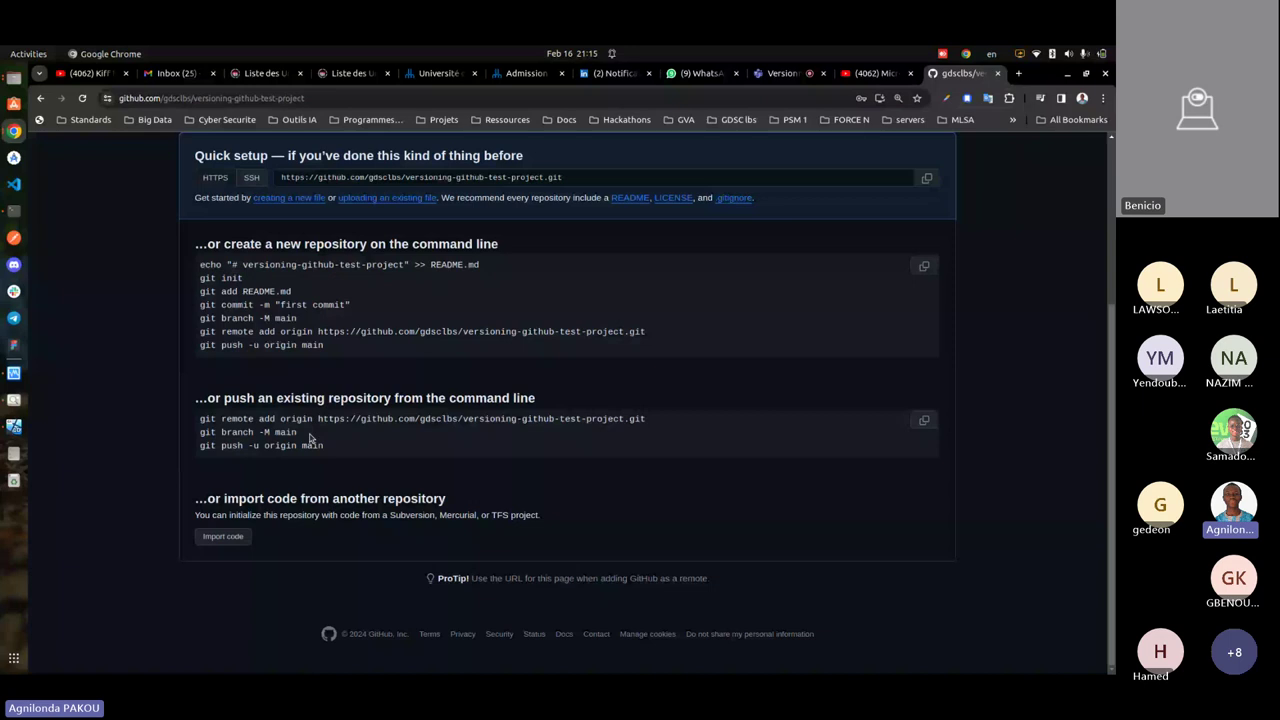
# - Paste and run the quick-setup branch-rename command to make the current branch main
pyautogui.hotkey('alt', 'Tab')
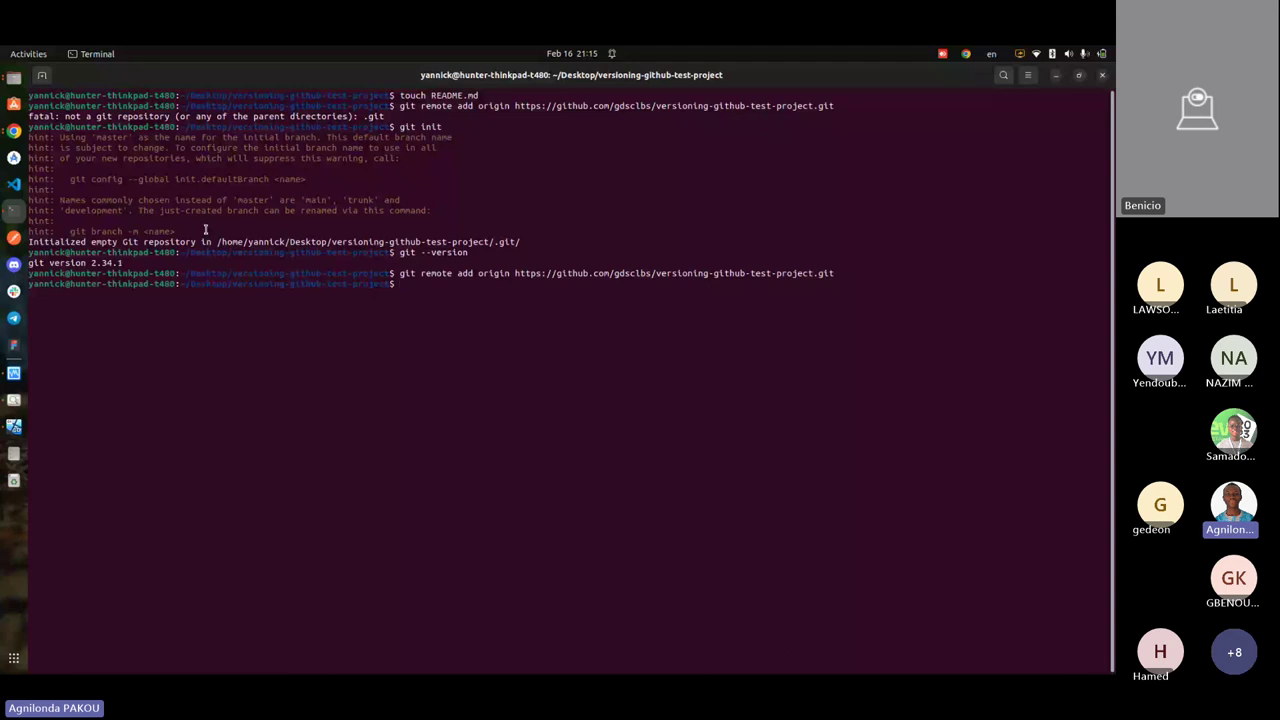
pyautogui.write('git branch -M main')
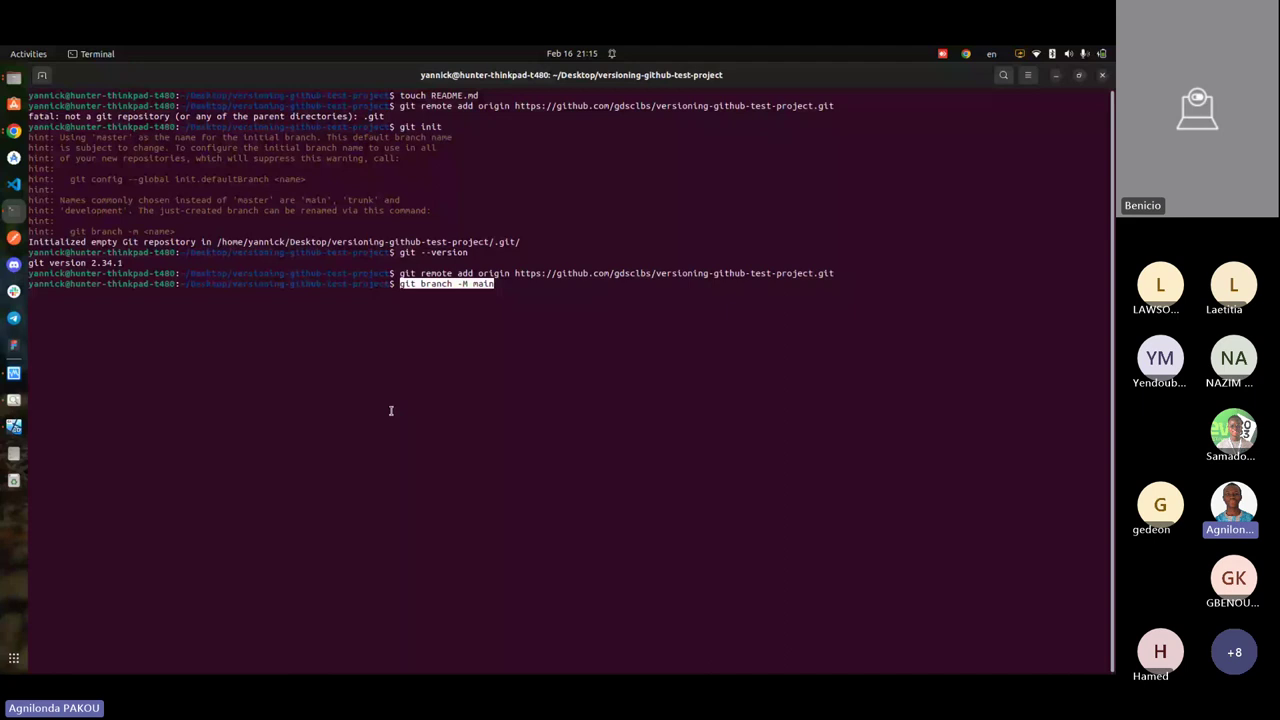
pyautogui.press('Return')
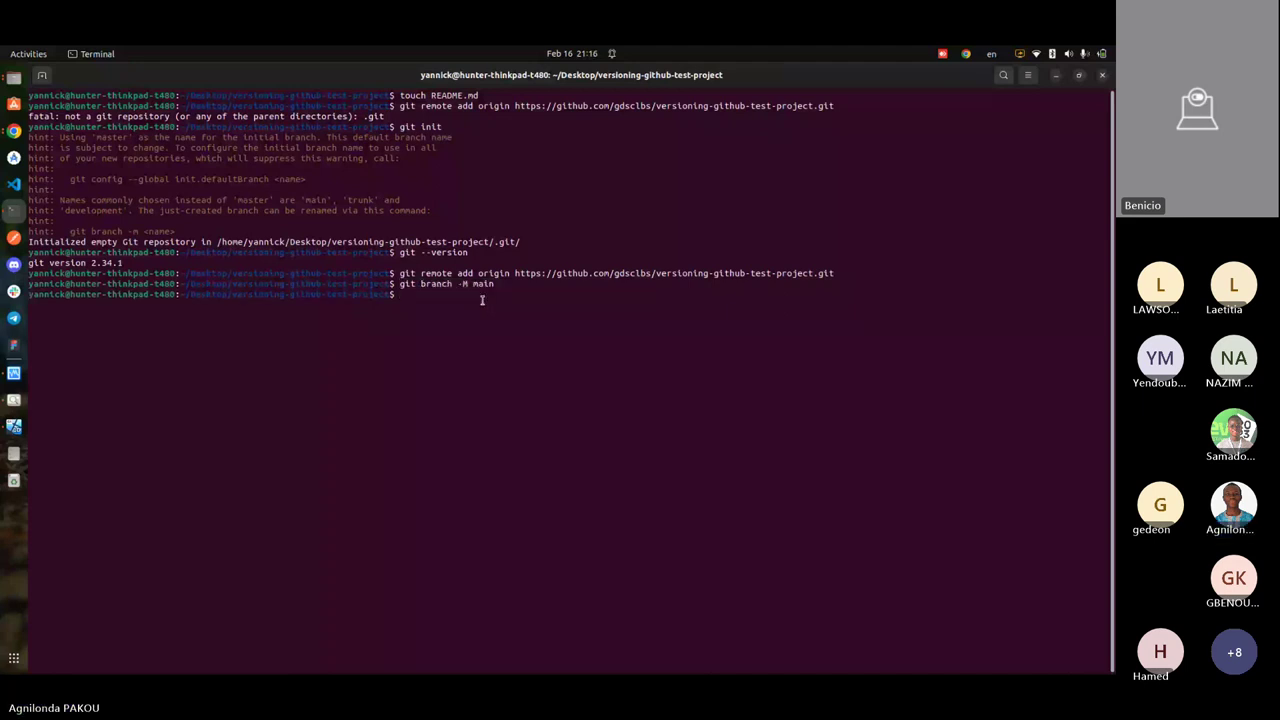
# - Copy 'git push -u origin main' from GitHub and run it, getting a refspec error
pyautogui.hotkey('alt', 'Tab')
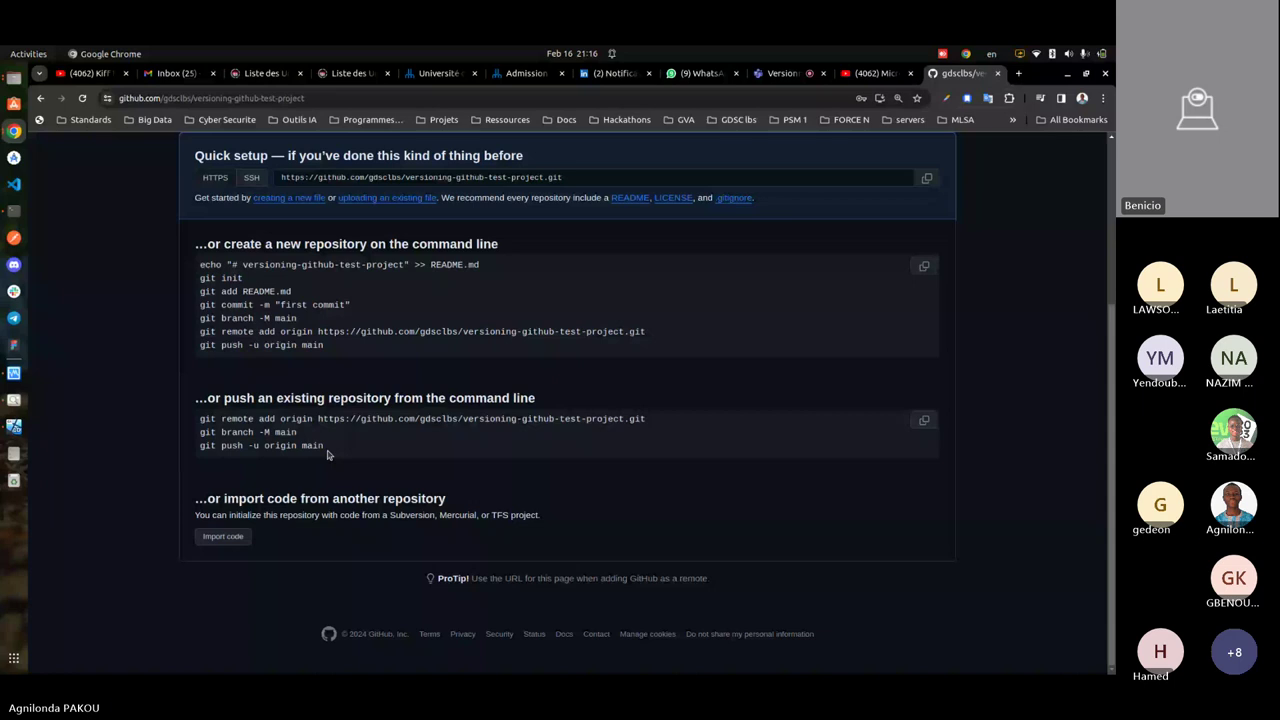
pyautogui.tripleClick(339, 446)
pyautogui.hotkey('ctrl', 'c')
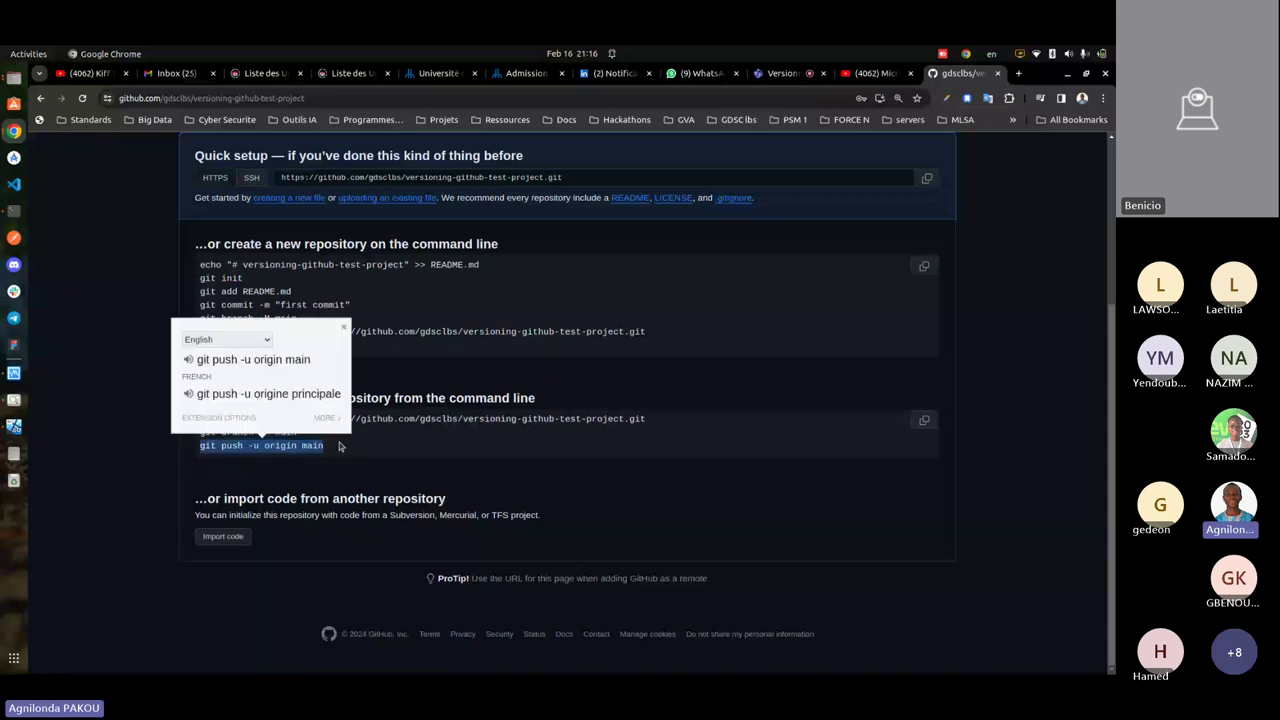
pyautogui.click(339, 451)
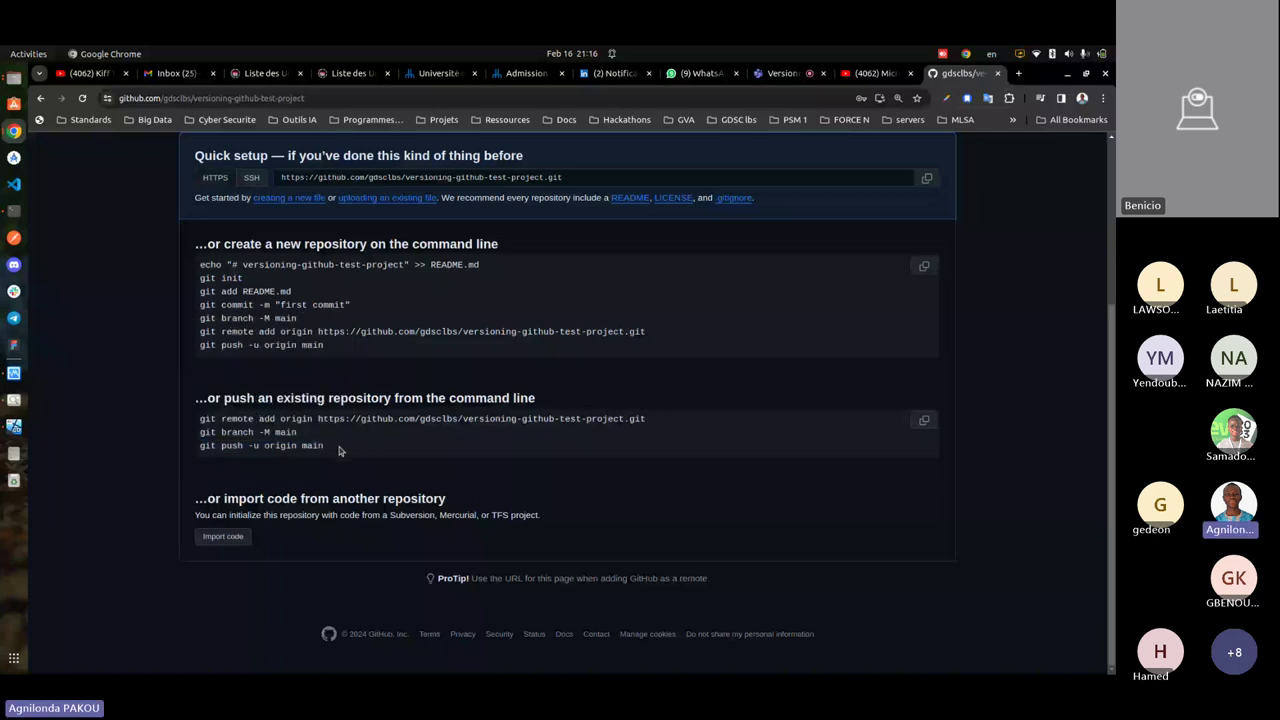
pyautogui.scroll(3, 339, 451)
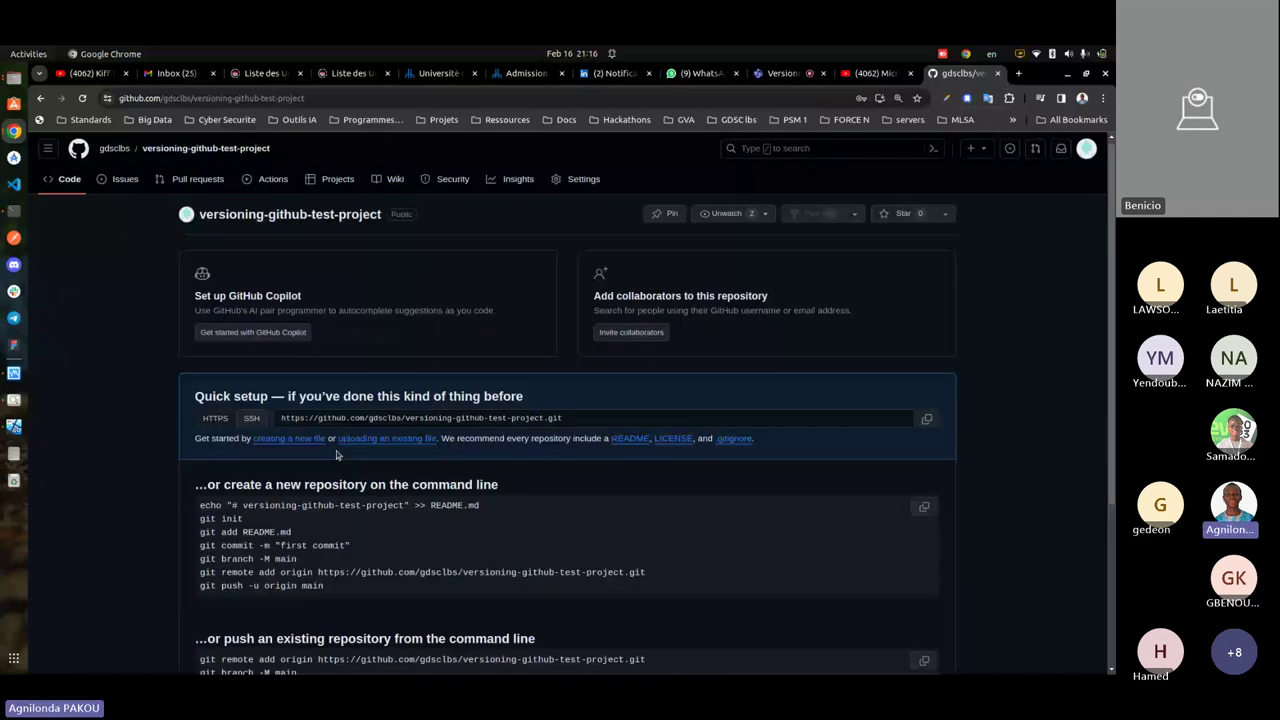
pyautogui.hotkey('alt', 'Tab')
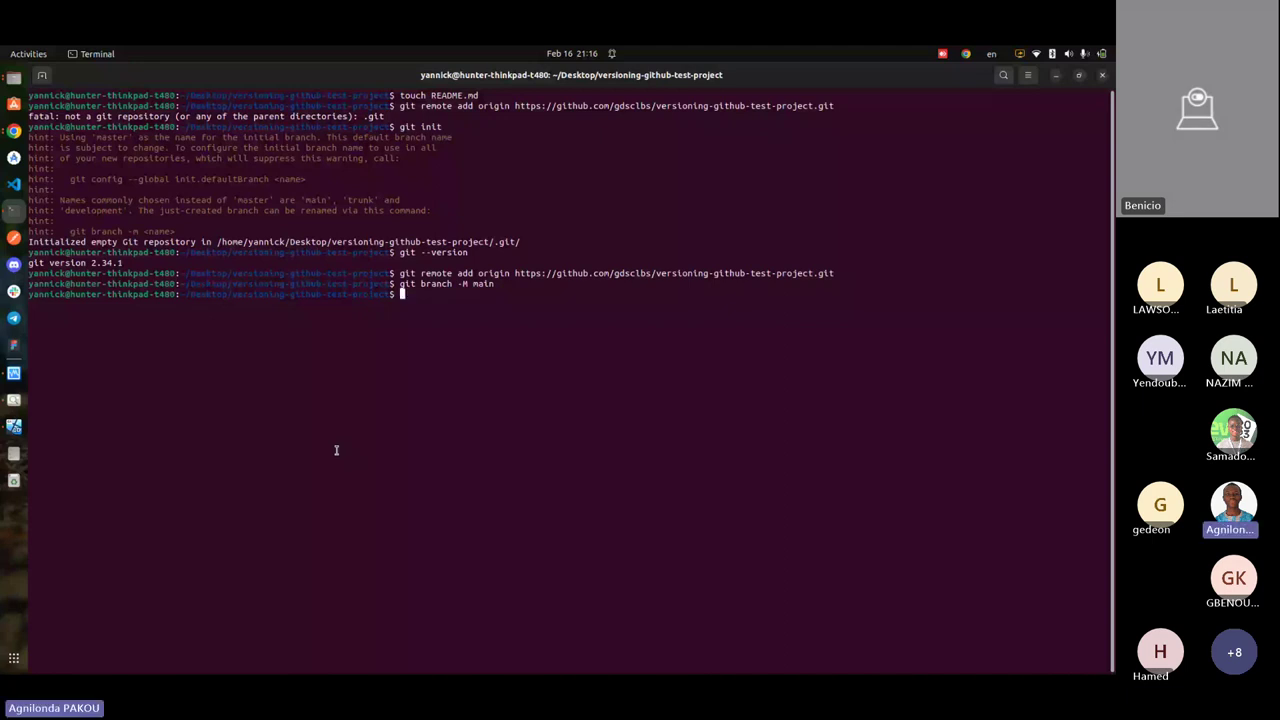
pyautogui.hotkey('ctrl', 'shift', 'v')
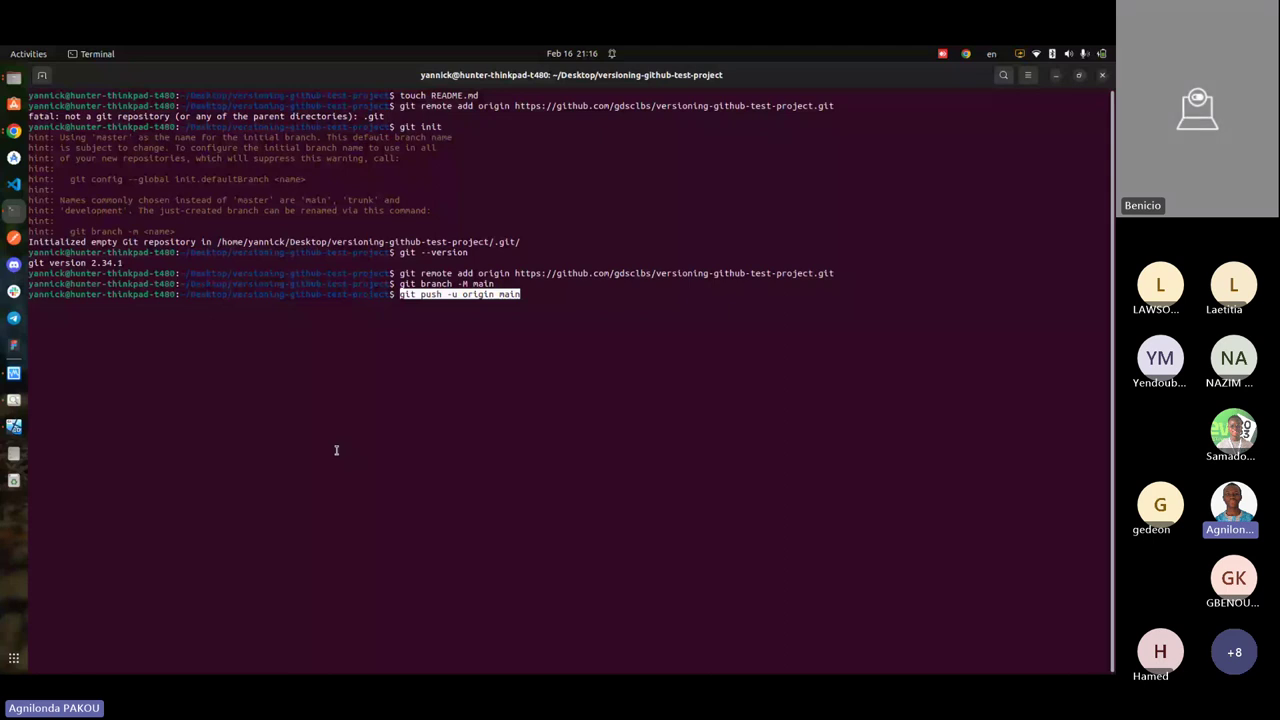
pyautogui.click(547, 295)
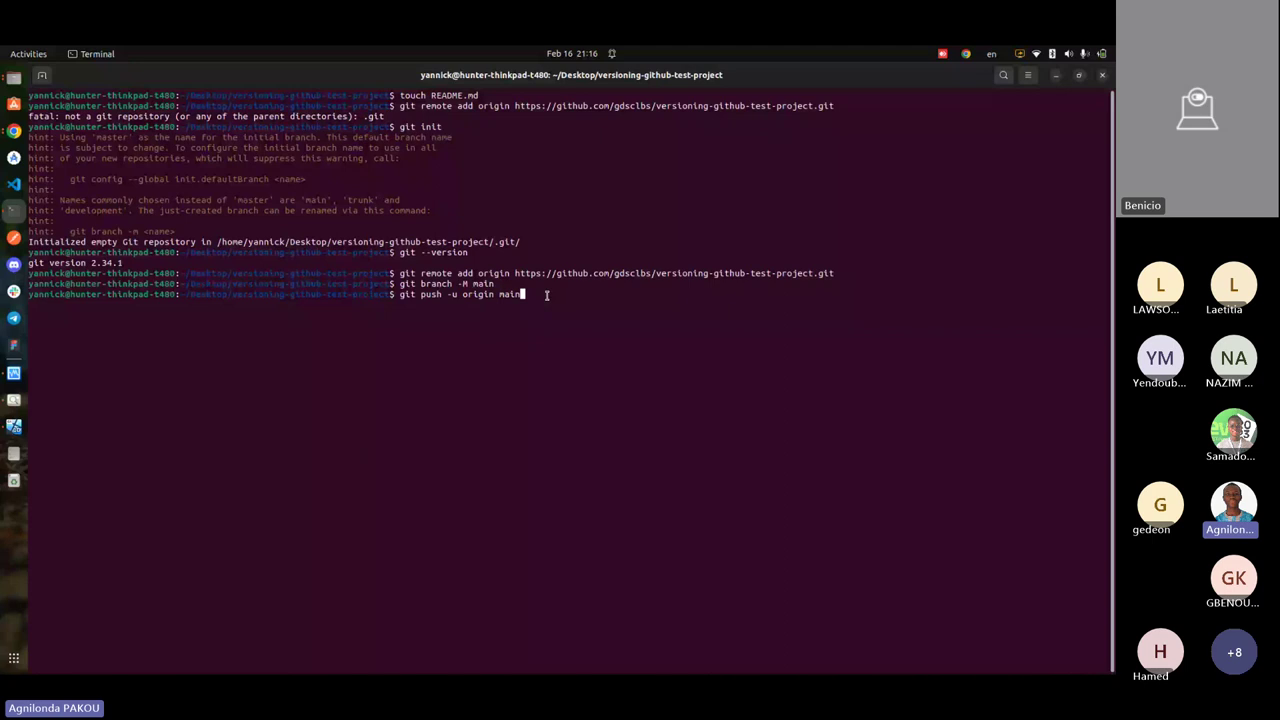
pyautogui.press('Return')
pyautogui.doubleClick(509, 294)
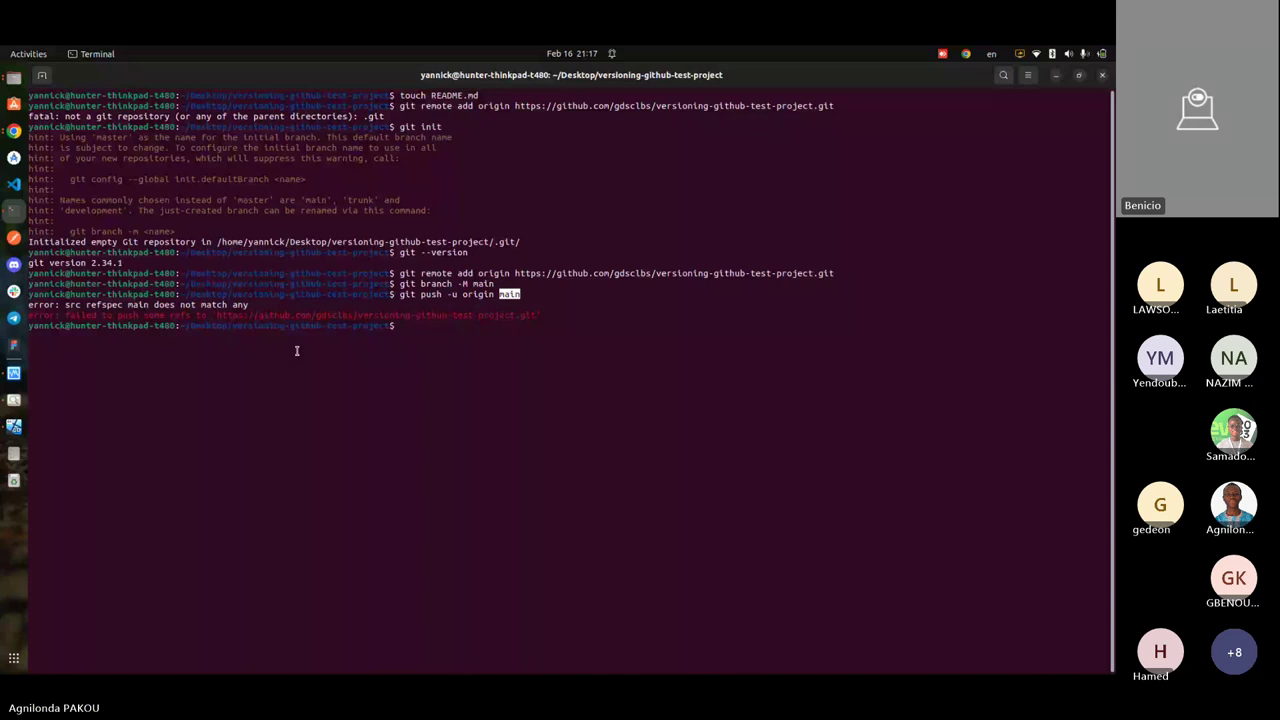
# - List the local branches with 'git branch'
pyautogui.write('git branch')
pyautogui.press('Return')
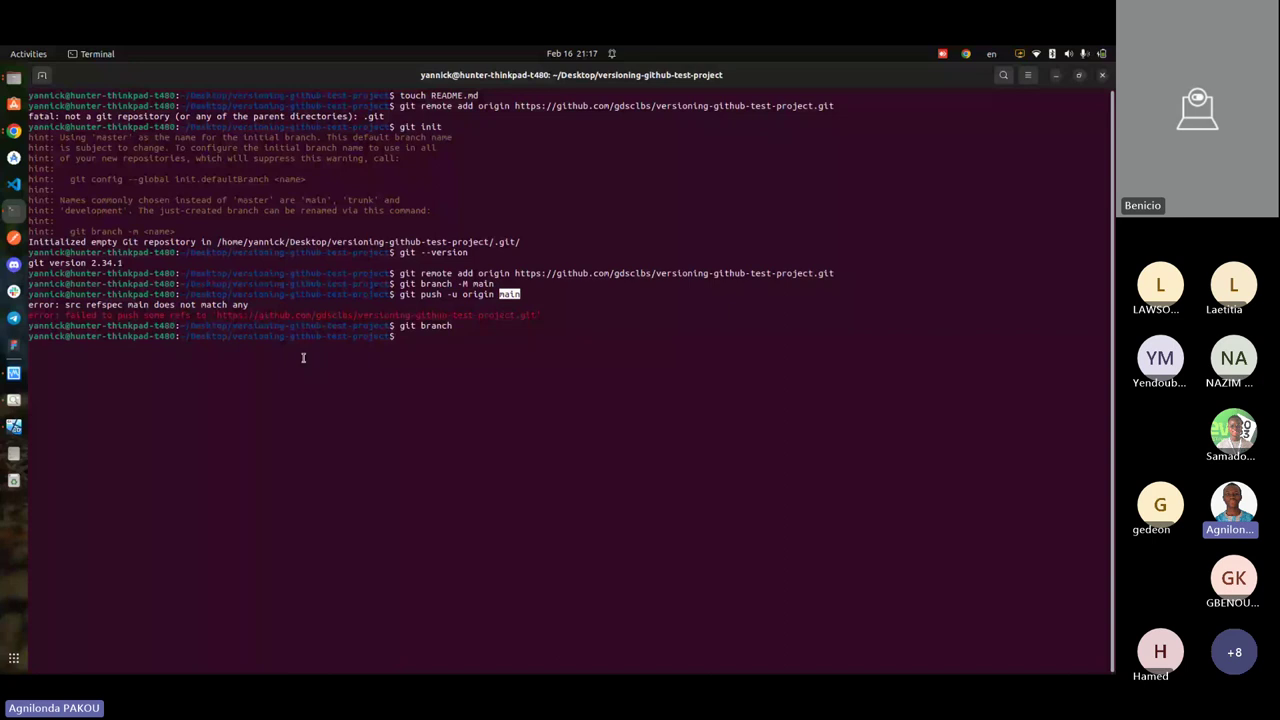
pyautogui.hotkey('alt', 'Tab')
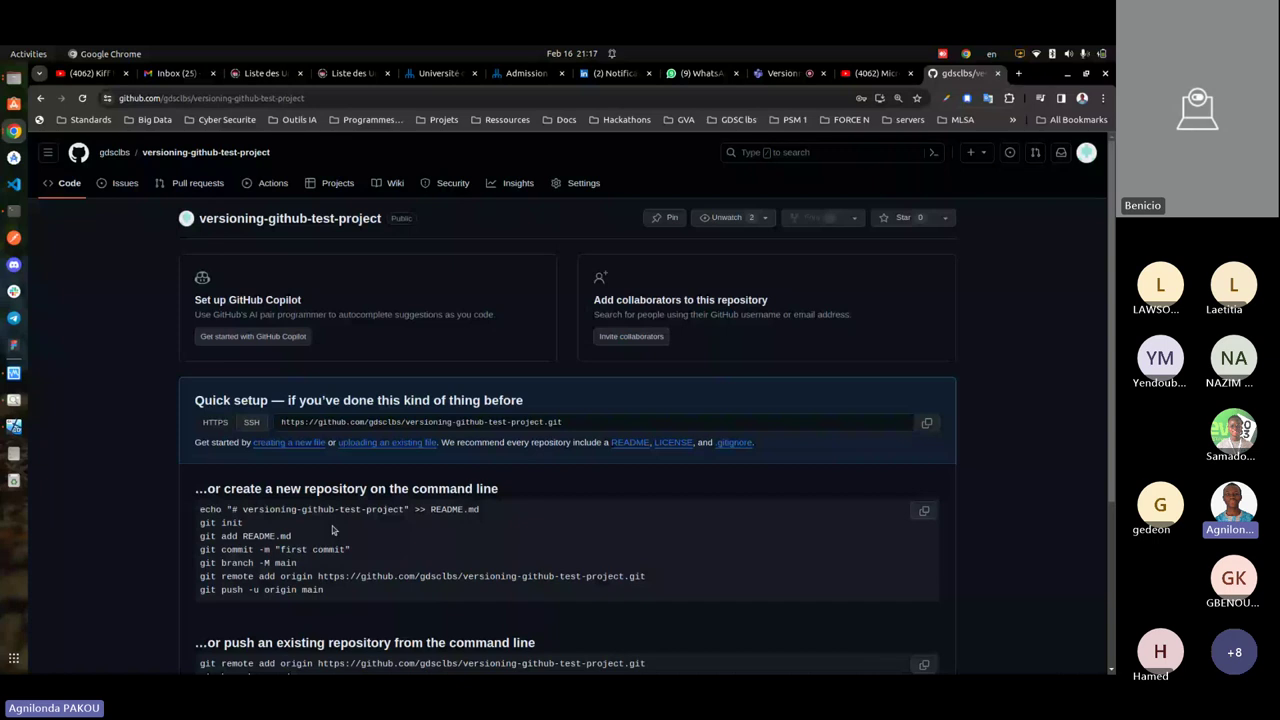
# - Change the push command to master and run it, which fails with 'src refspec master'
pyautogui.hotkey('alt', 'Tab')
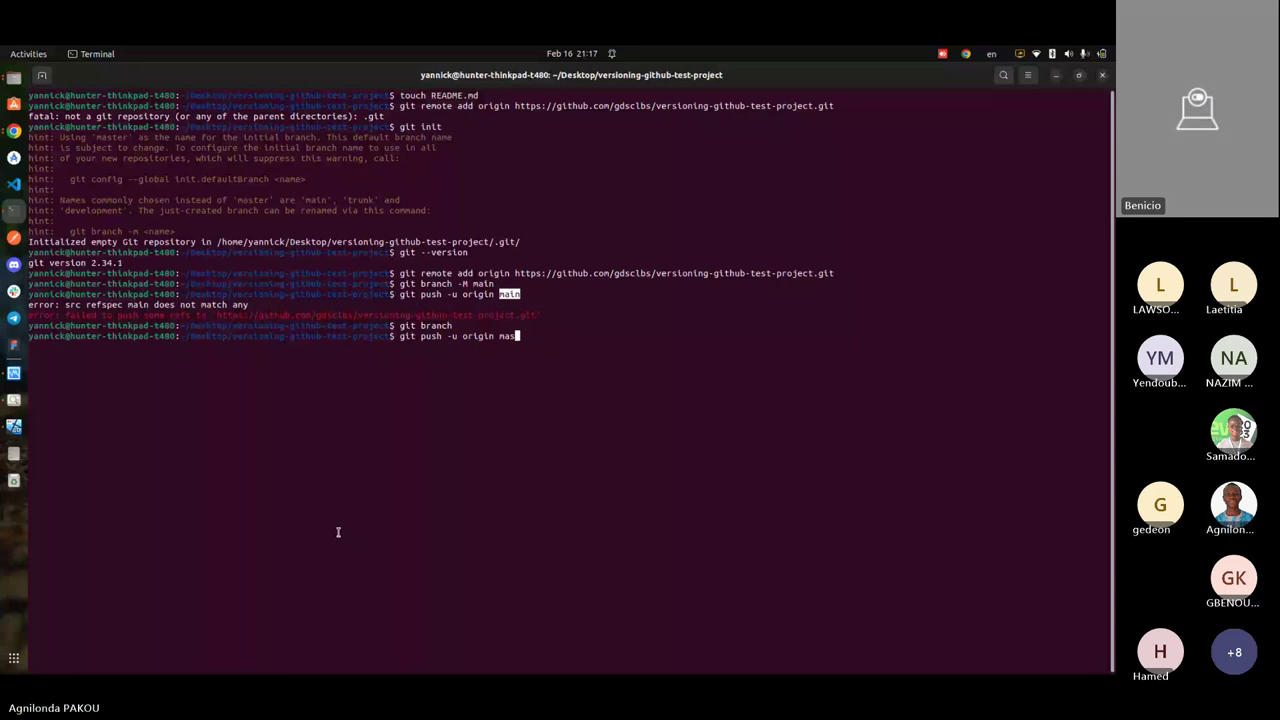
pyautogui.write('ter')
pyautogui.press('Return')
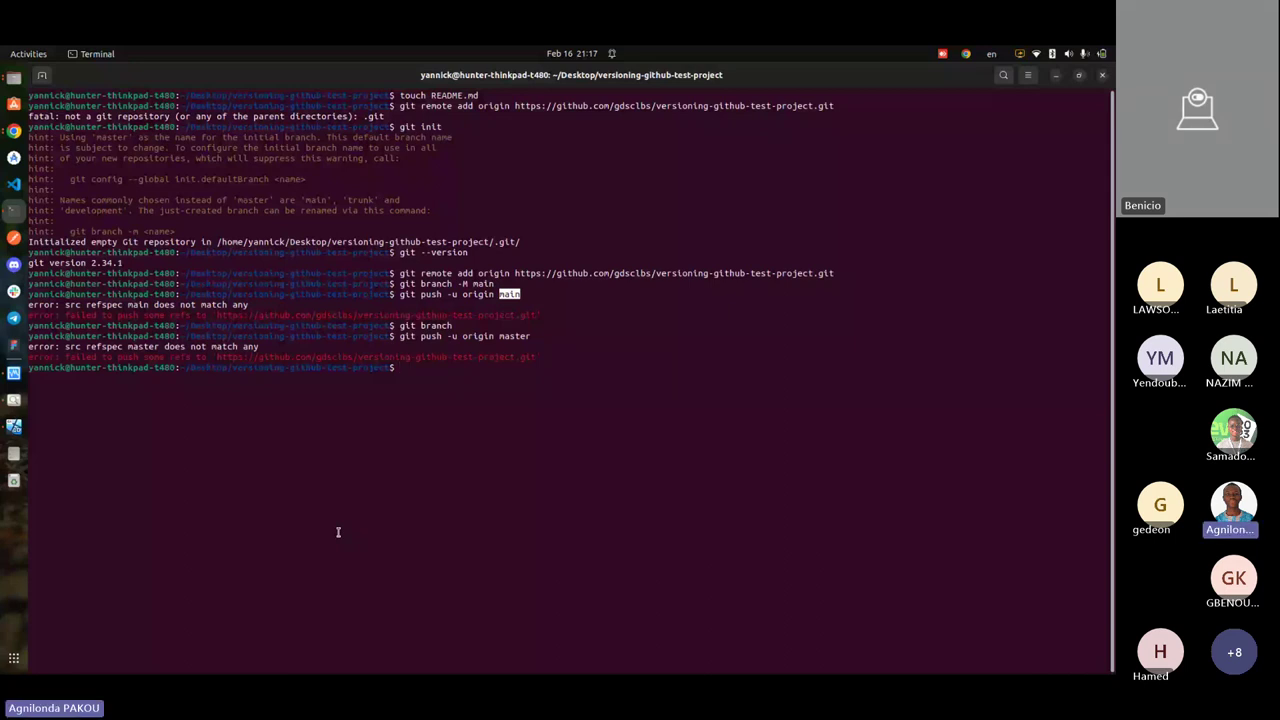
pyautogui.hotkey('alt', 'Tab')
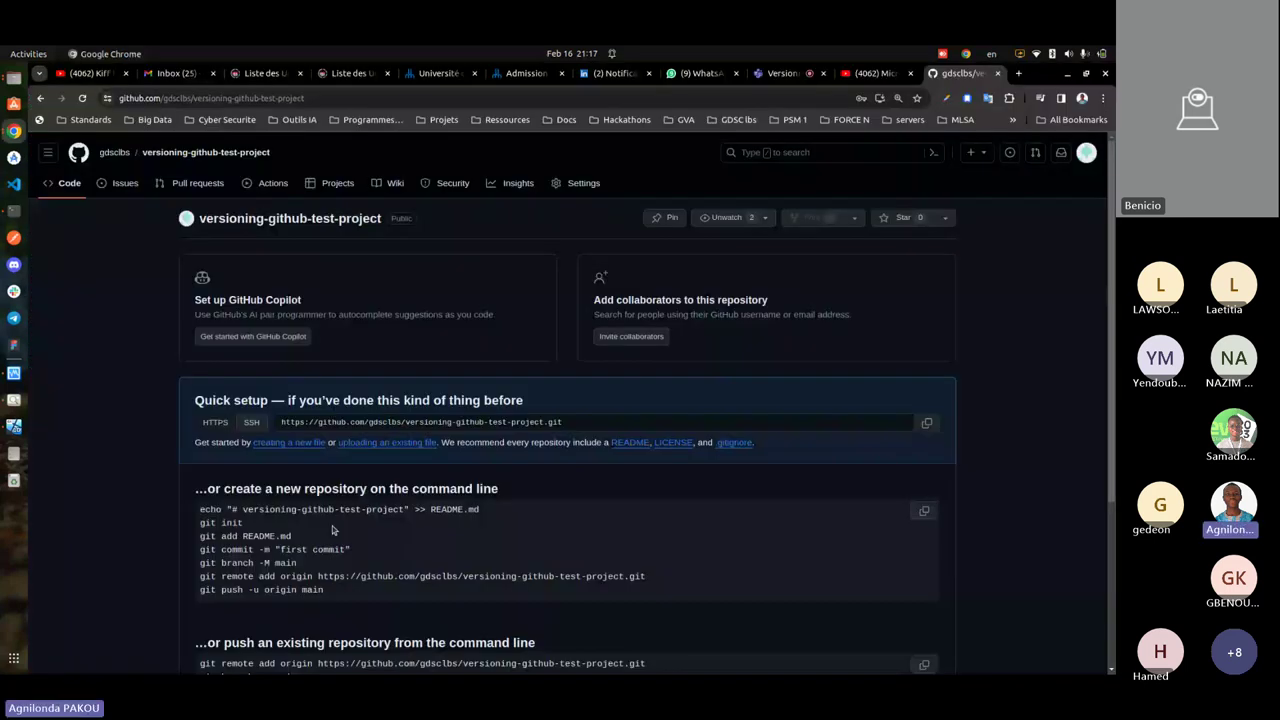
# - Read through the push-an-existing-repository commands on GitHub, then return to the terminal
pyautogui.scroll(-3, 340, 540)
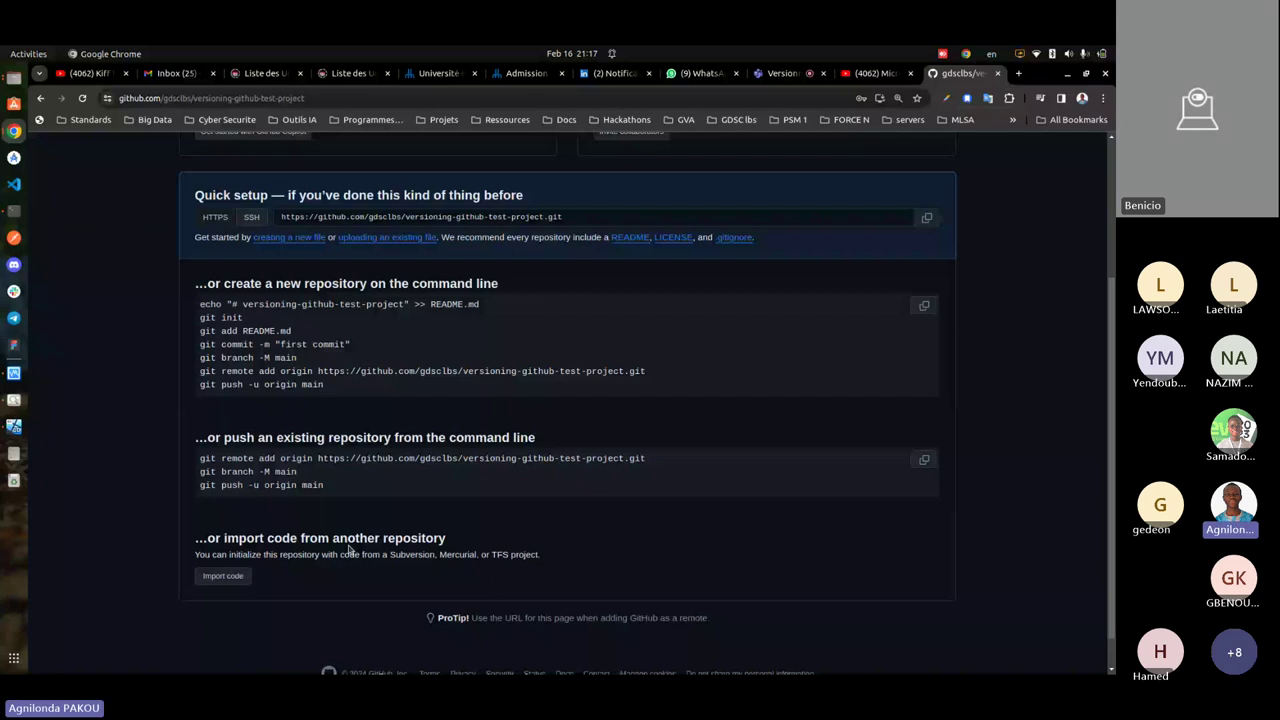
pyautogui.scroll(1, 349, 549)
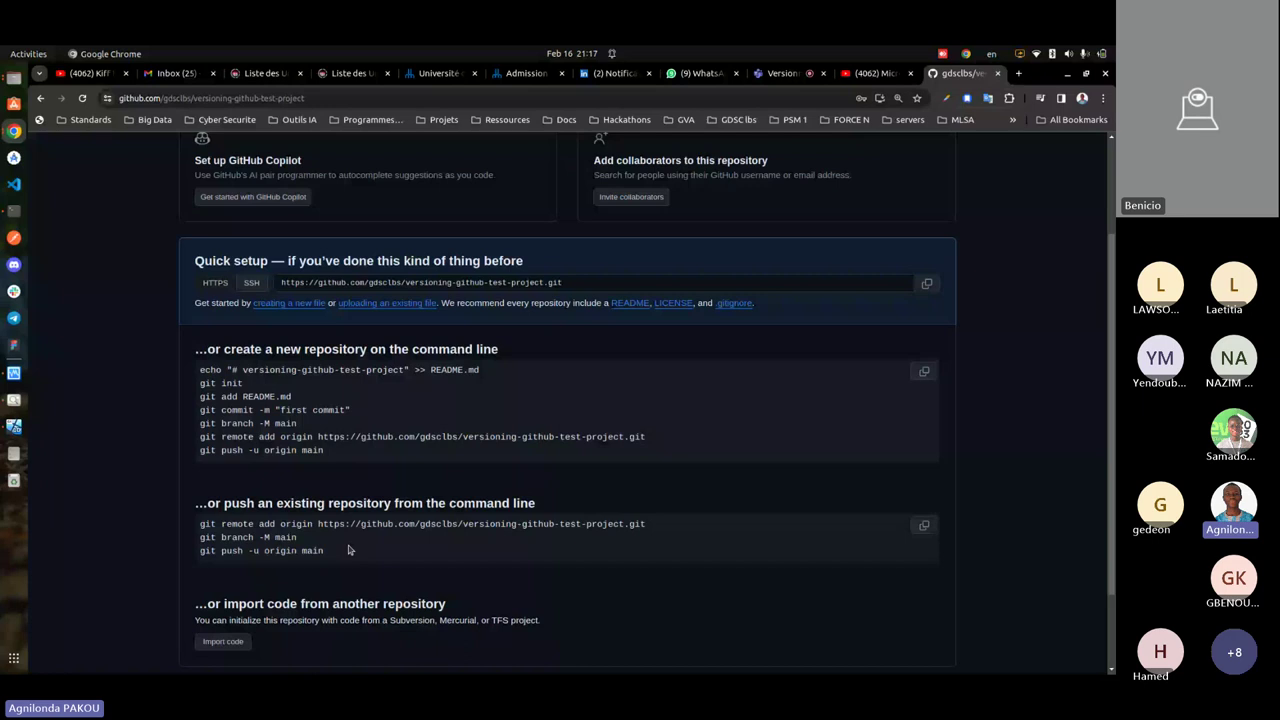
pyautogui.hotkey('alt', 'Tab')
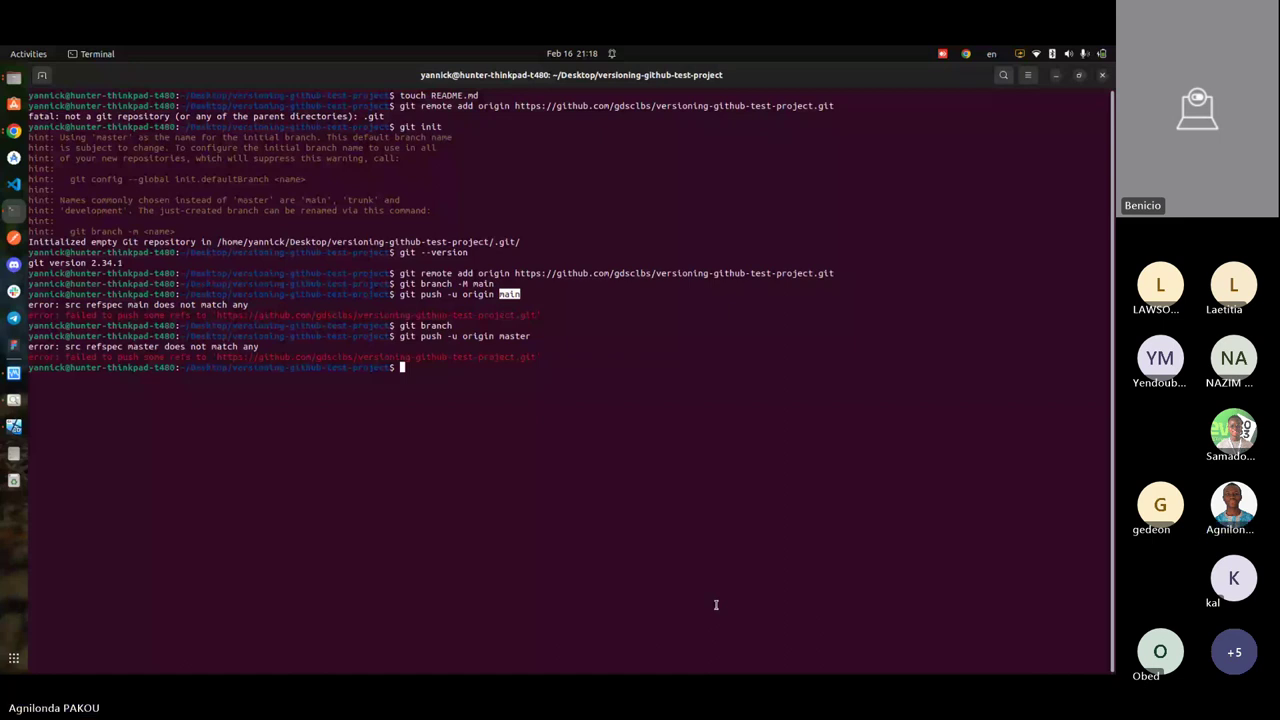
# - Rerun 'git push -u origin master' from history, then bring the Teams meeting in Chrome forward
pyautogui.press('Up')
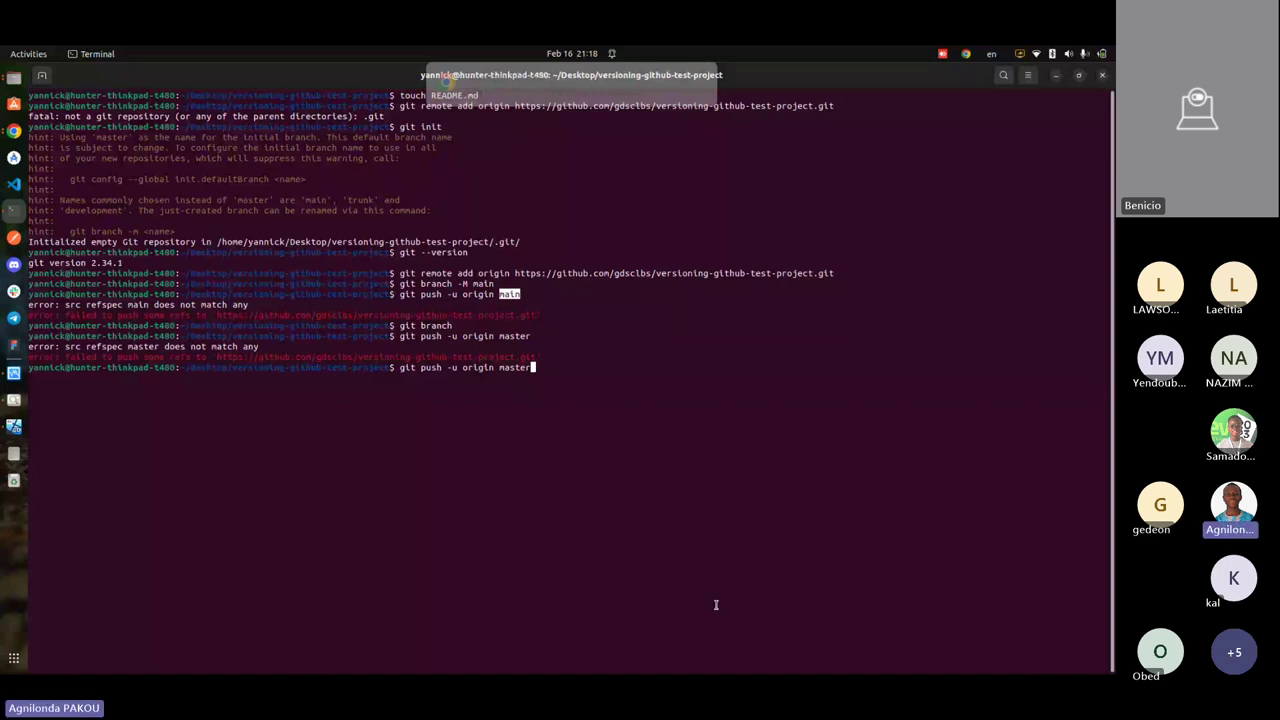
pyautogui.press('Return')
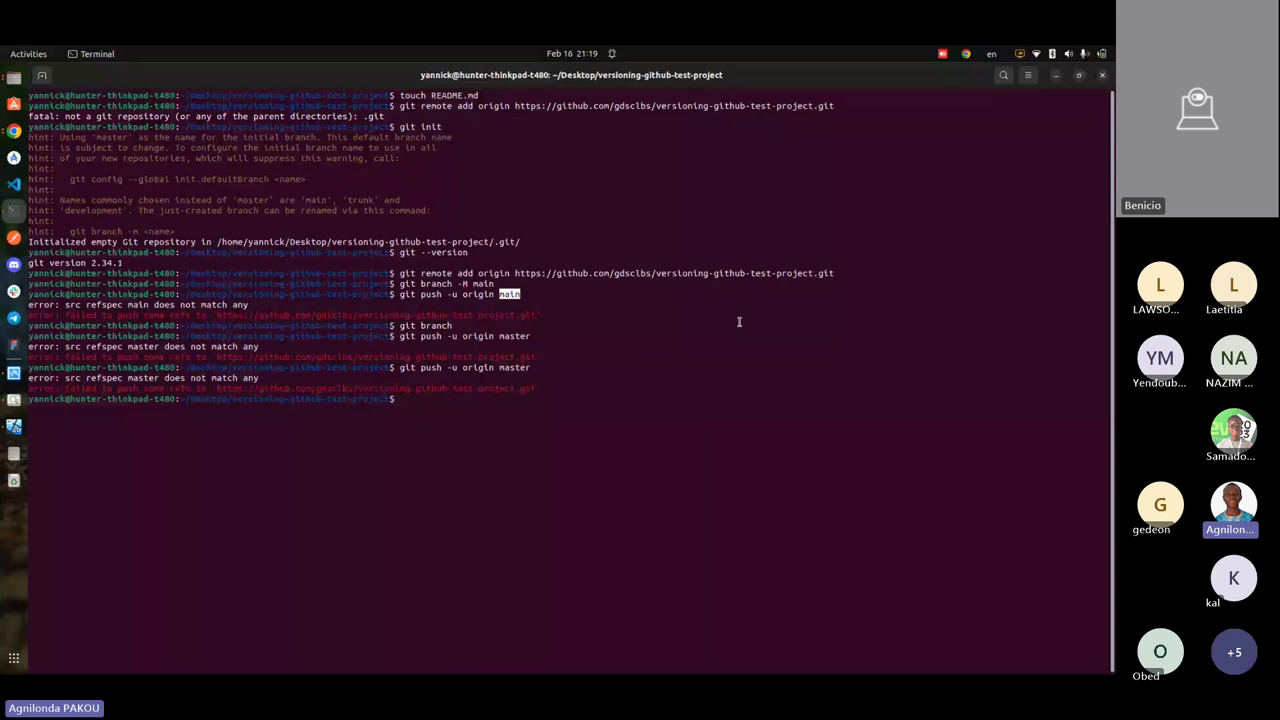
pyautogui.hotkey('alt', 'Tab')
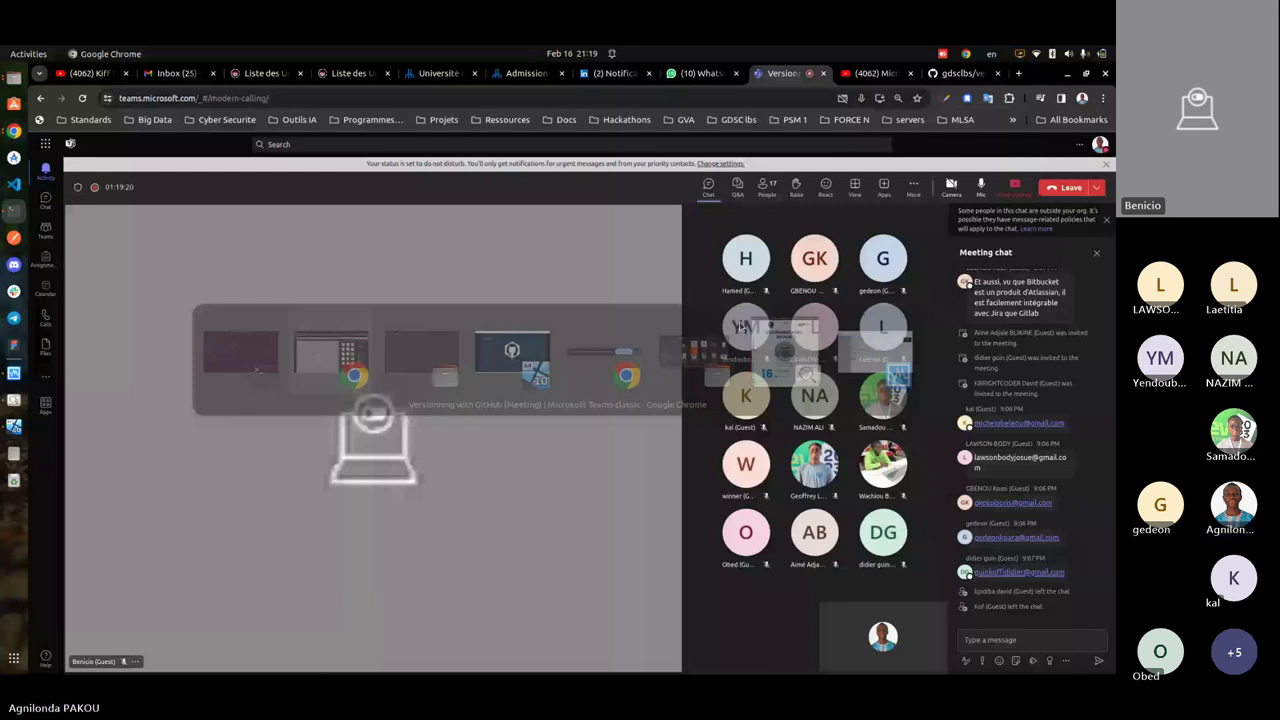
pyautogui.hotkey('alt', 'Tab')
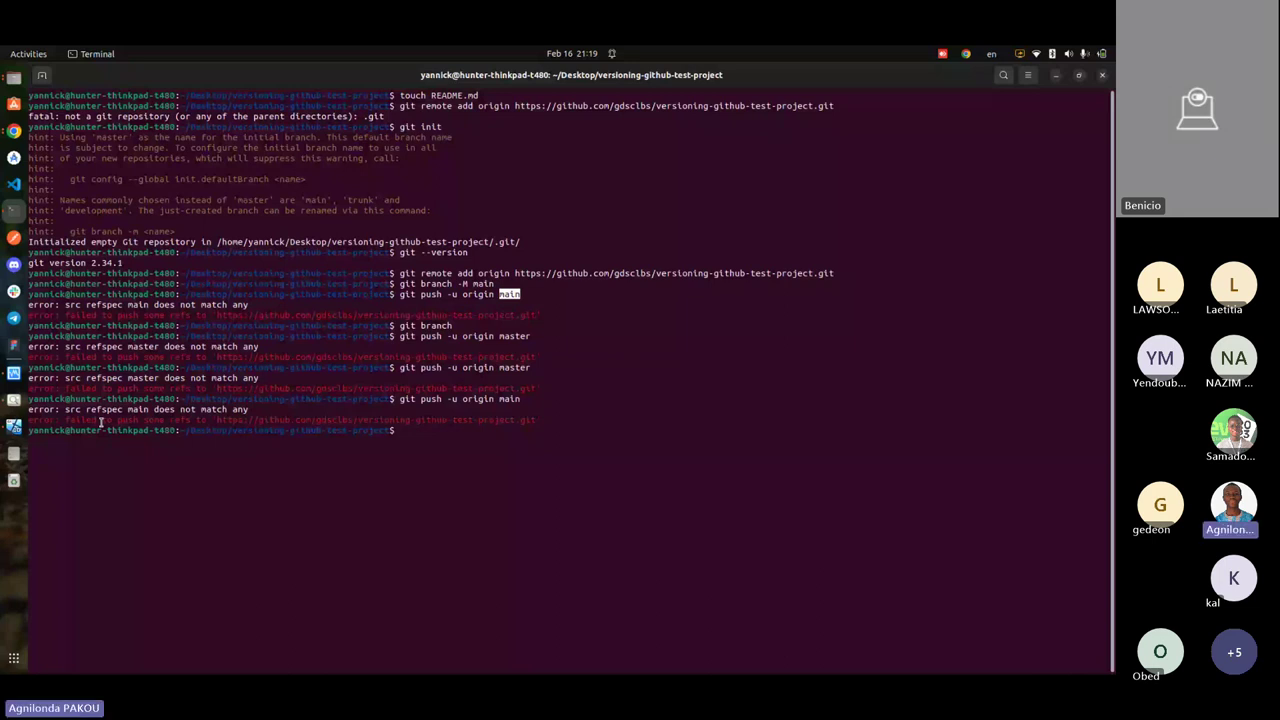
pyautogui.hotkey('alt', 'Tab')
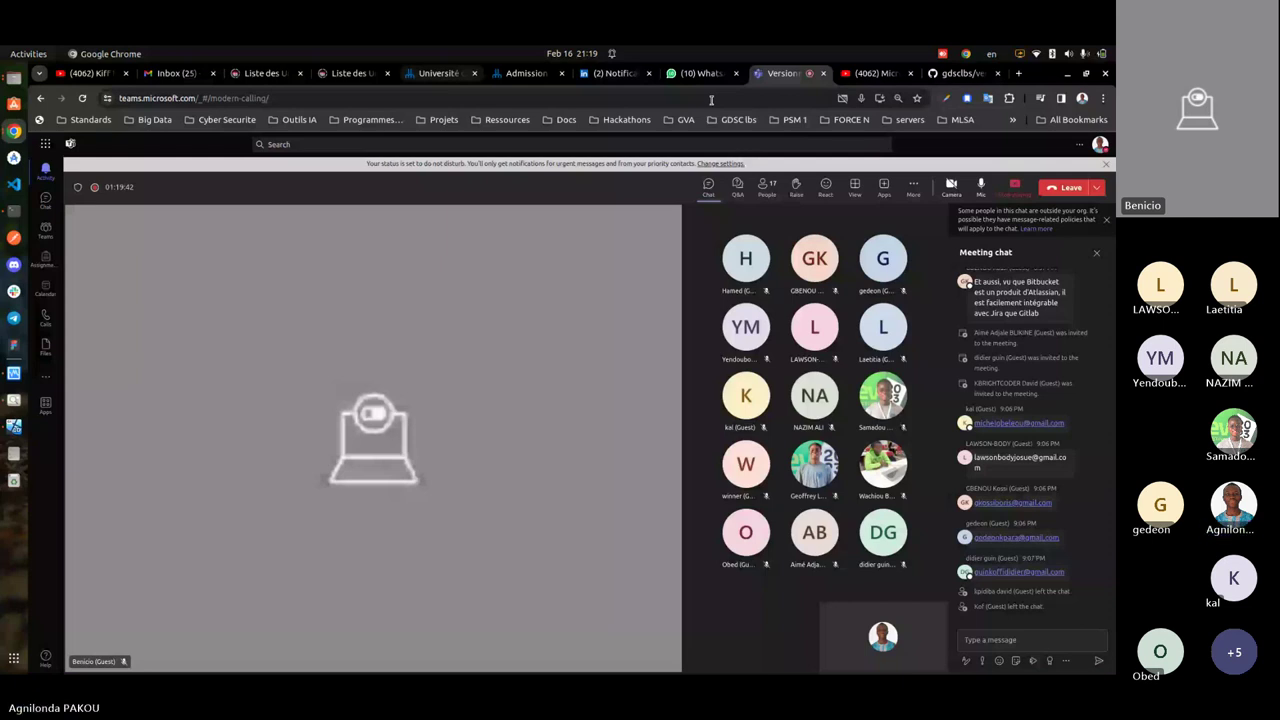
# - Search the web for the 'src refspec main does not match any' error in a new tab
pyautogui.hotkey('ctrl', 't')
pyautogui.write('error: src refspec main does not match any')
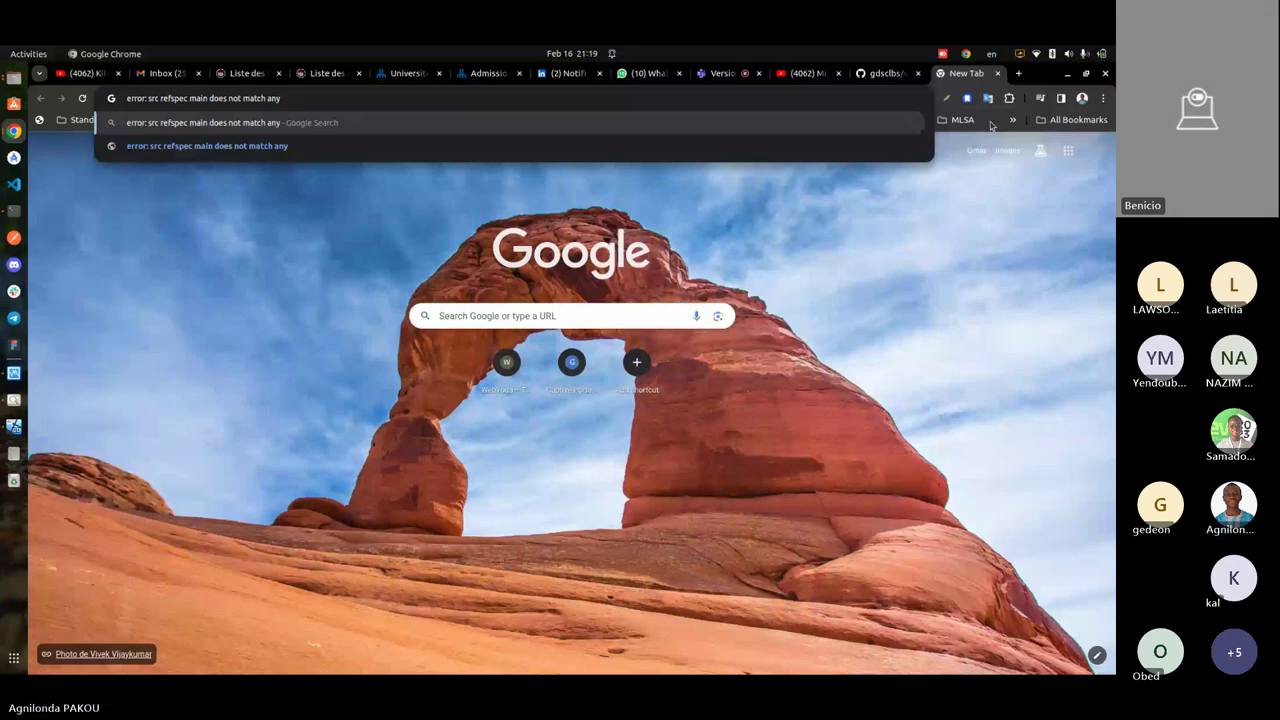
pyautogui.press('Return')
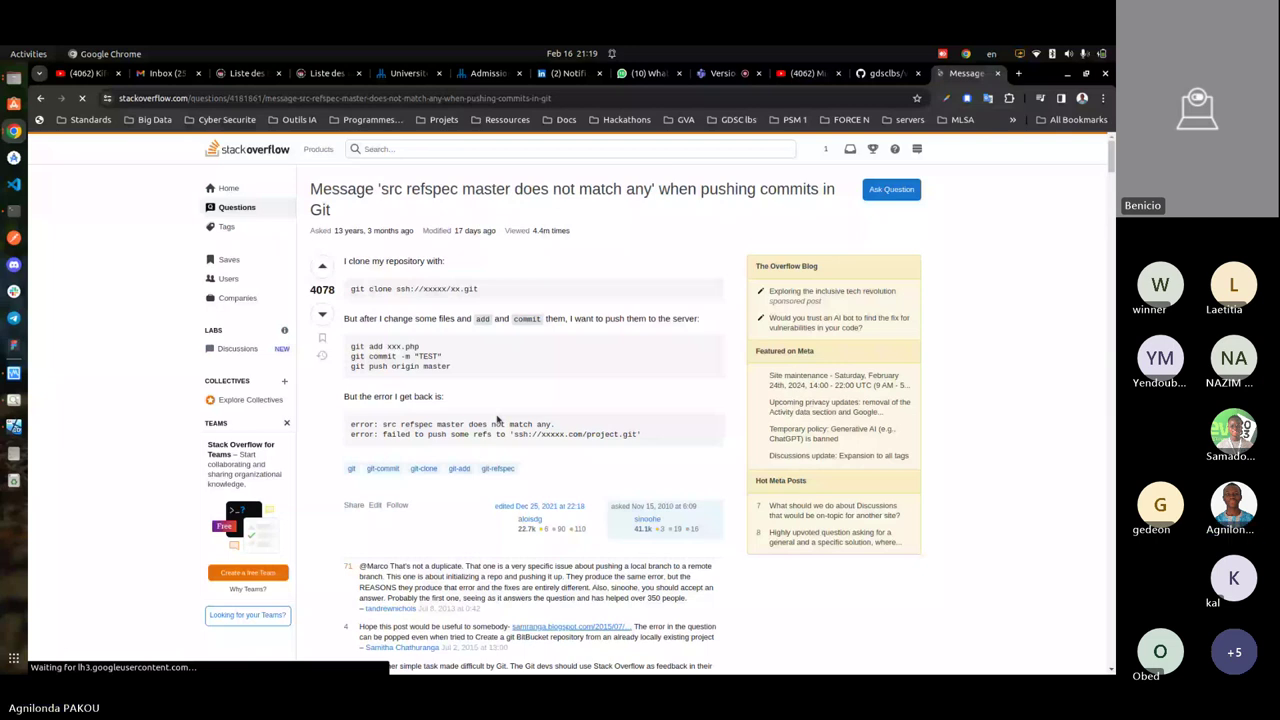
pyautogui.hotkey('alt', 'Tab')
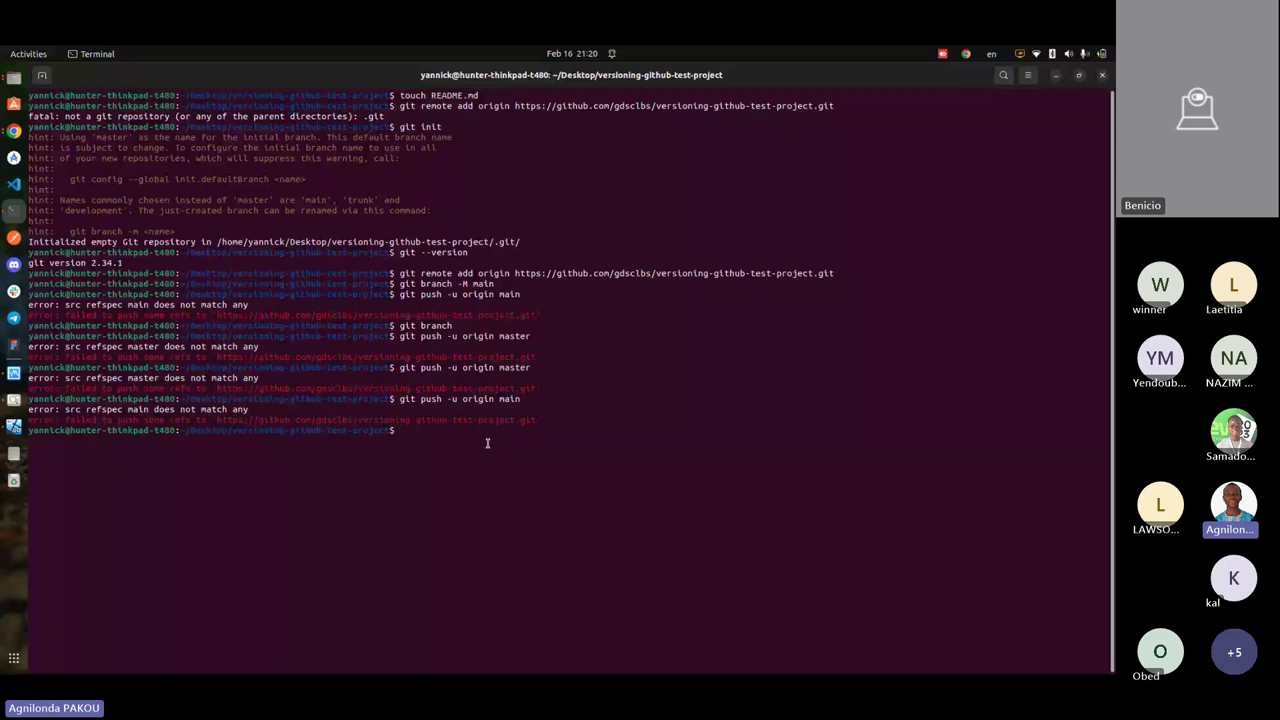
# - Run git push, then git's suggested 'git push --set-upstream origin main'; both fail
pyautogui.write('git push')
pyautogui.press('Return')
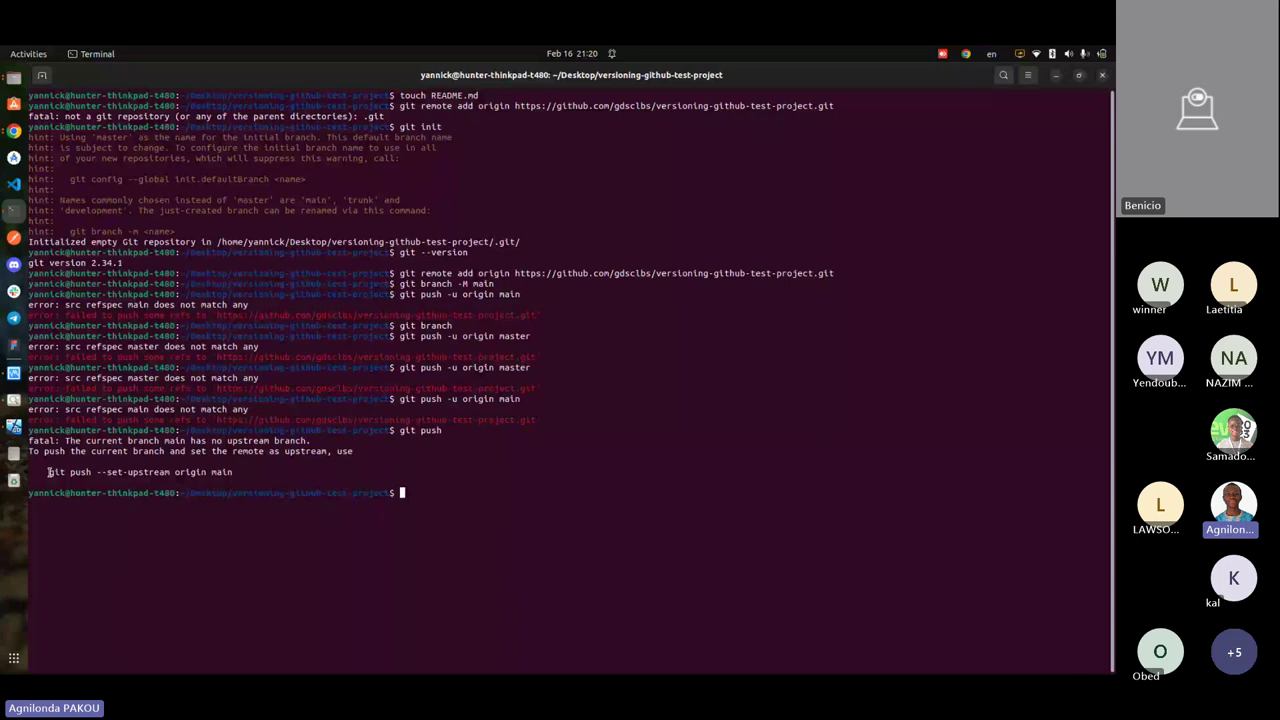
pyautogui.moveTo(48, 472); pyautogui.dragTo(231, 472)
pyautogui.press('super+c')
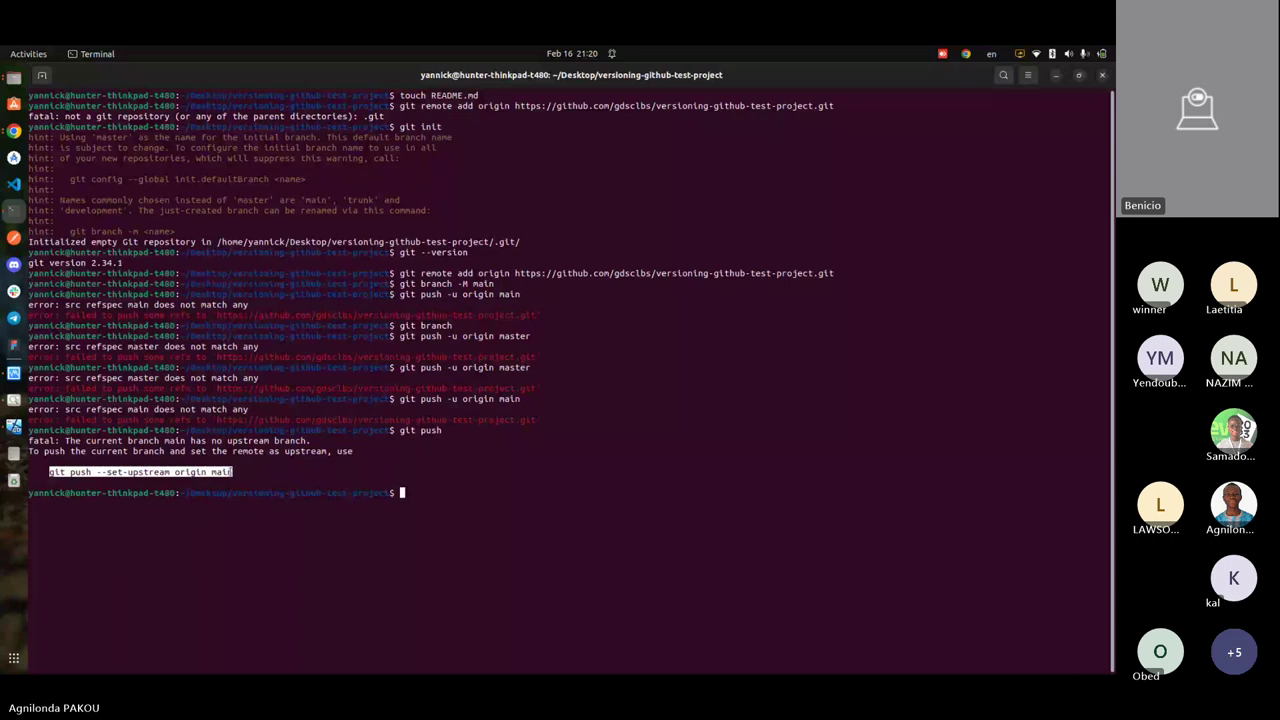
pyautogui.click(529, 399)
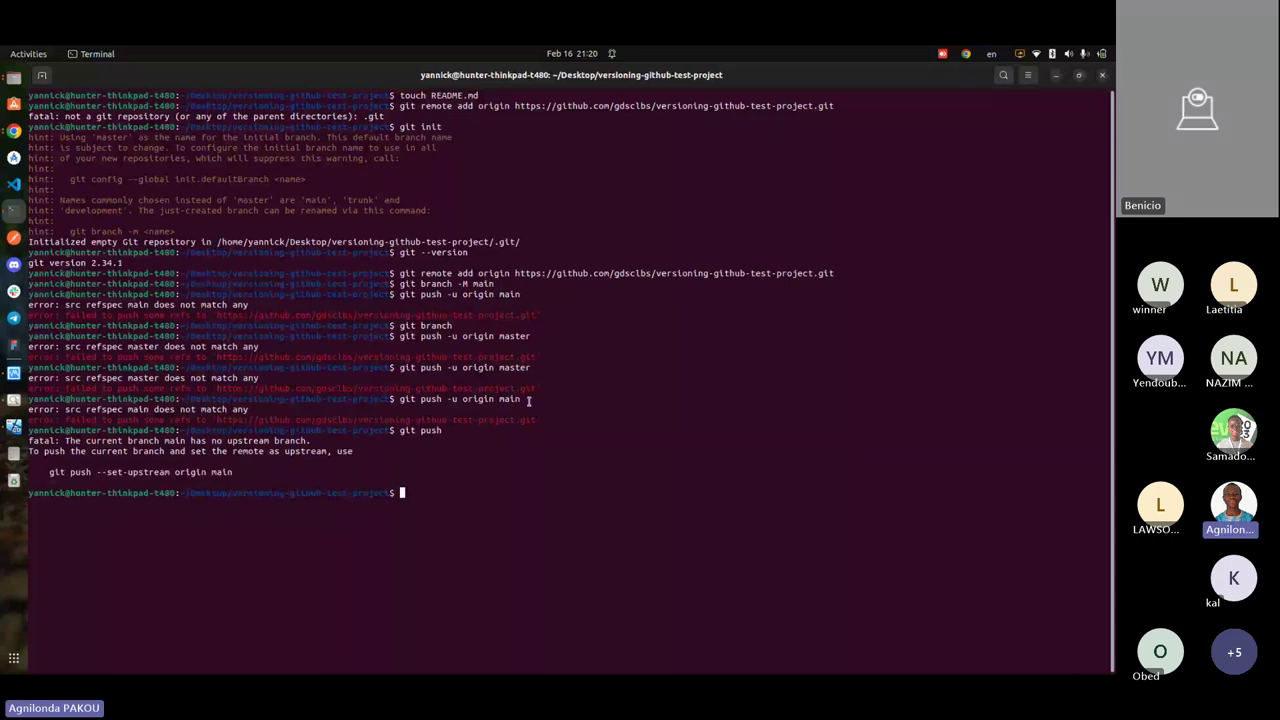
pyautogui.middleClick(413, 493)
pyautogui.press('Return')
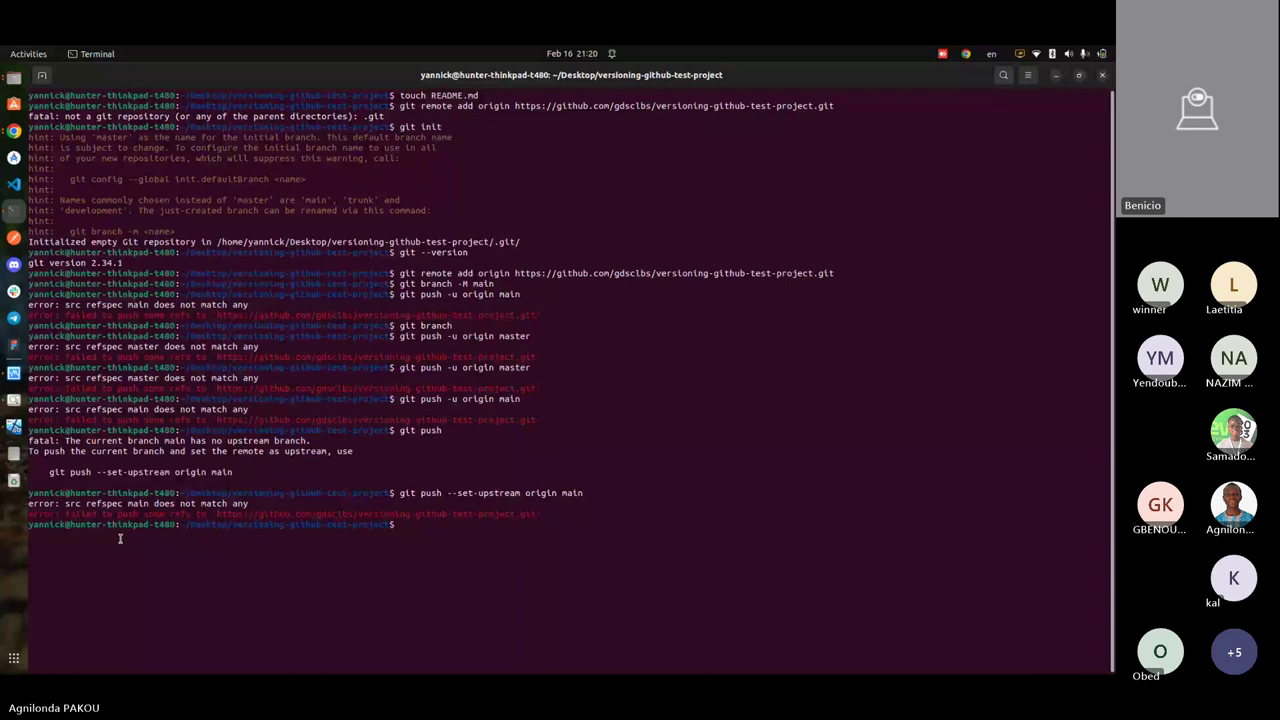
pyautogui.hotkey('alt', 'Tab')
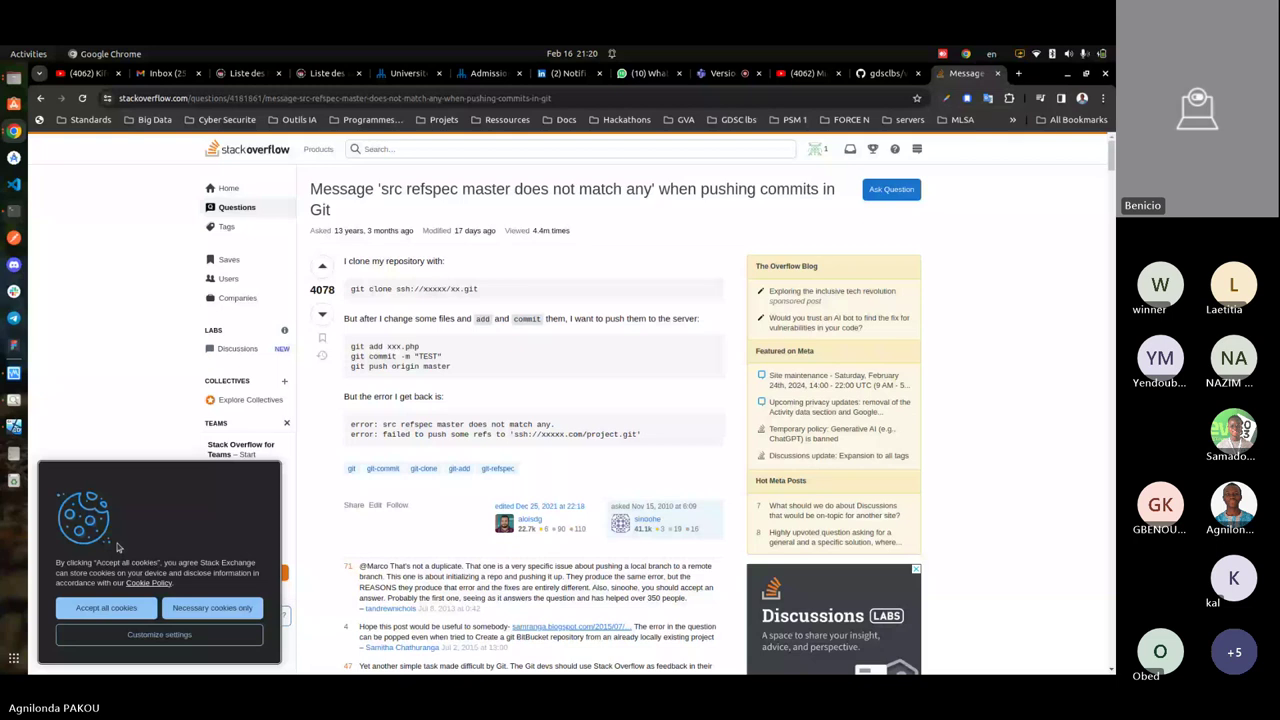
# - Switch from the Stack Overflow page back to the terminal
pyautogui.hotkey('alt', 'Tab')
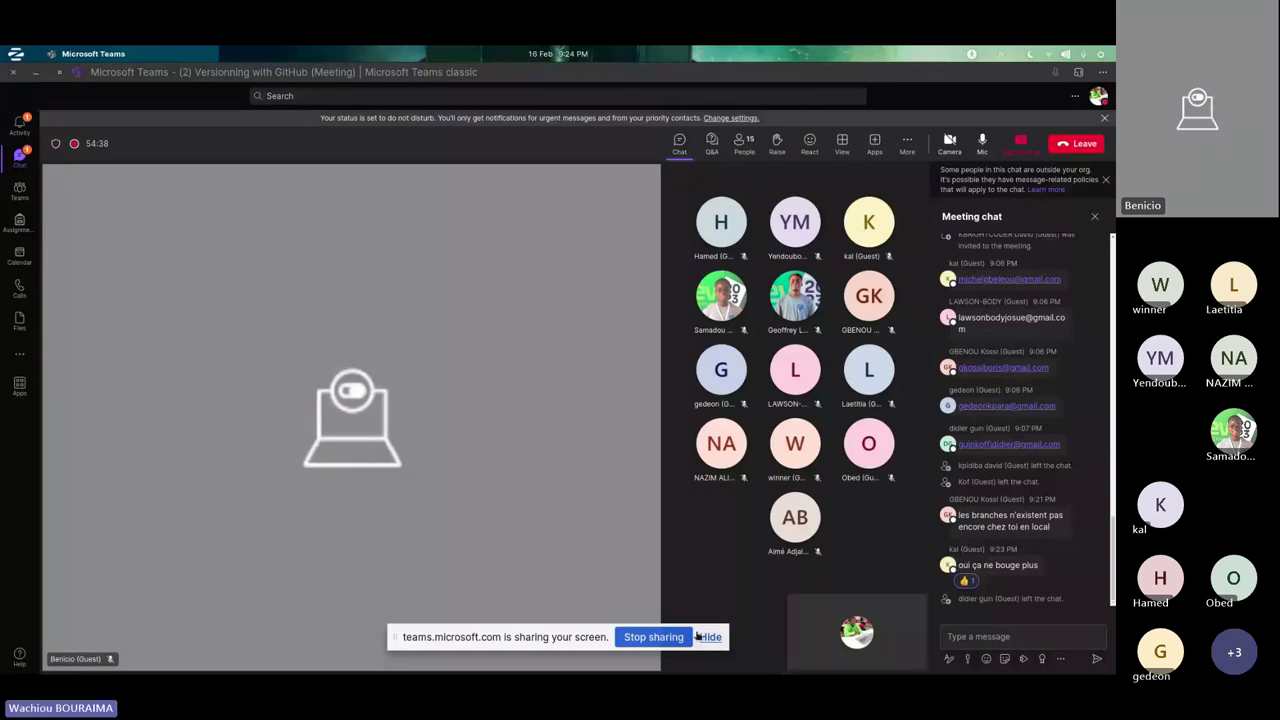
# - Hide the Teams screen-sharing notice and switch to the Edge browser from the dock
pyautogui.click(698, 636)
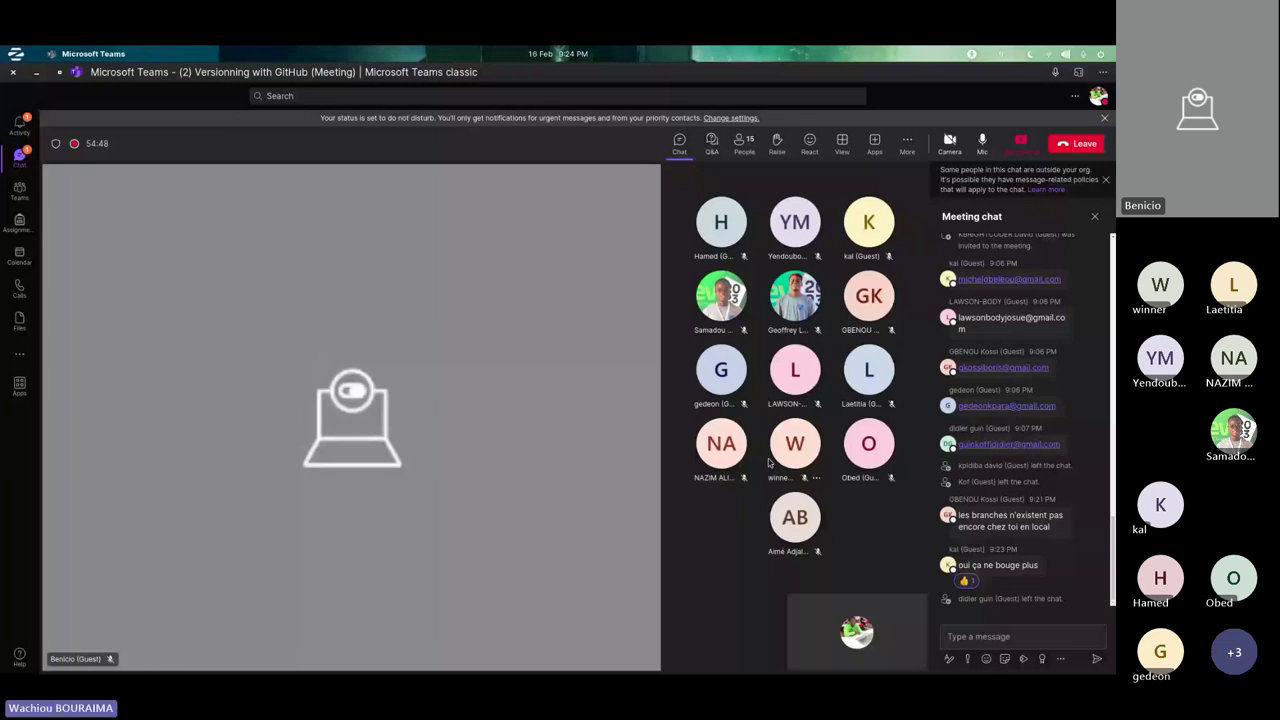
pyautogui.moveTo(778, 670)
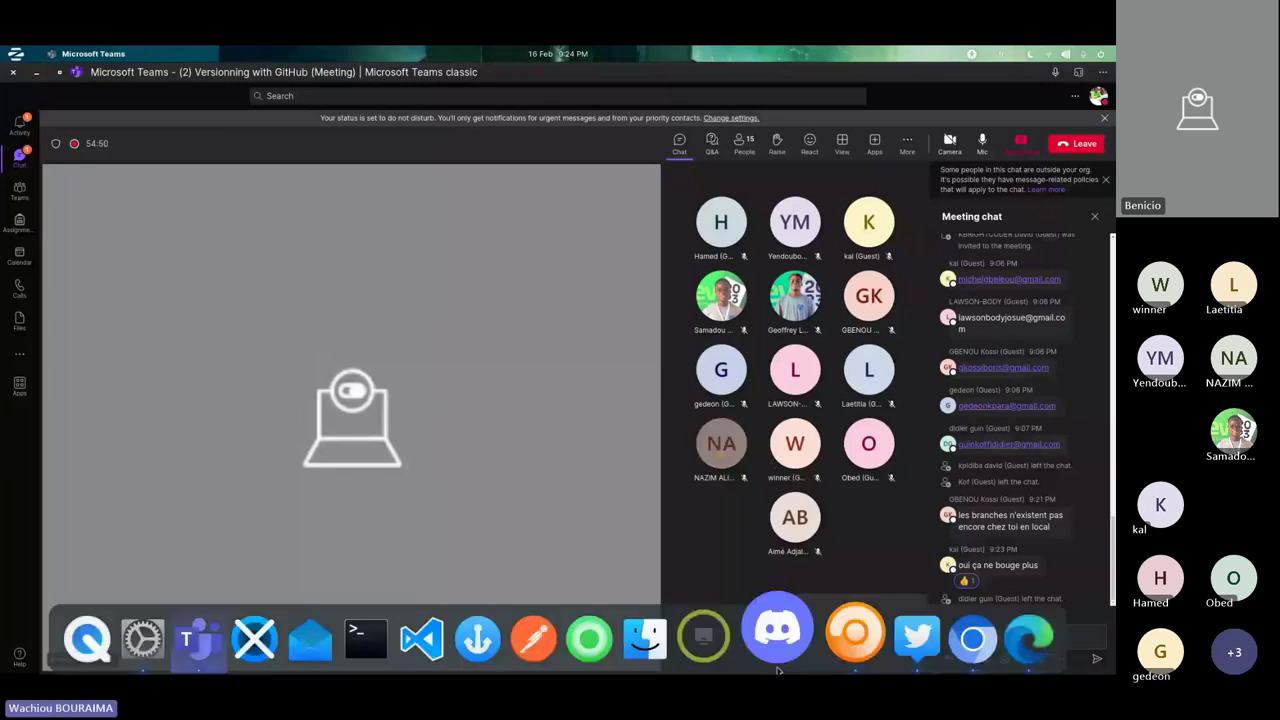
pyautogui.click(1005, 650)
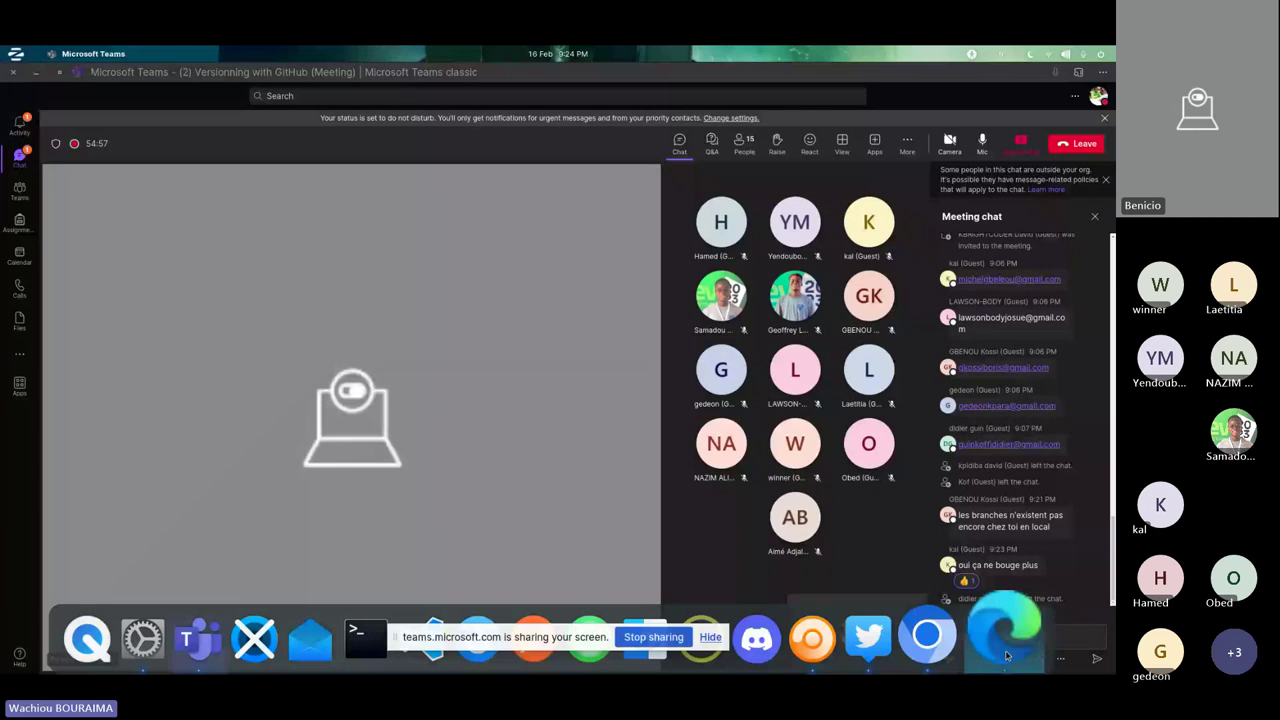
# - In Firefox's GitHub tab, choose New repository from the + menu
pyautogui.click(834, 638)
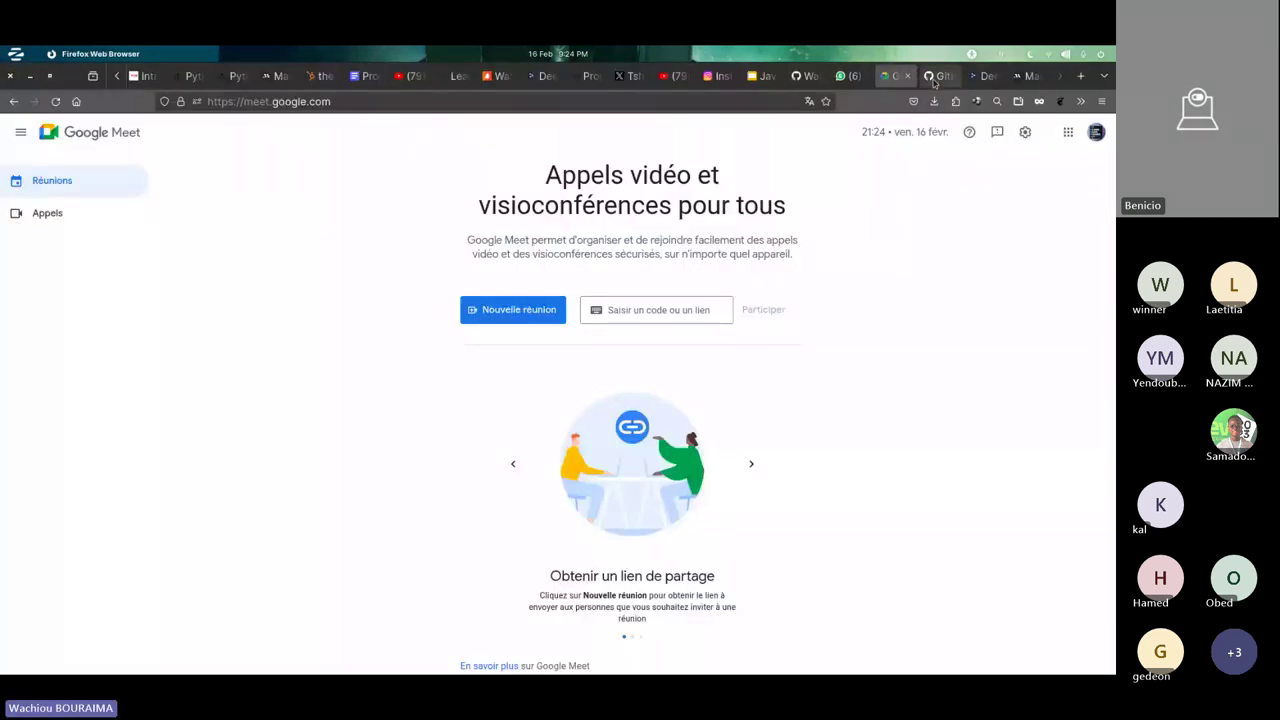
pyautogui.click(937, 75)
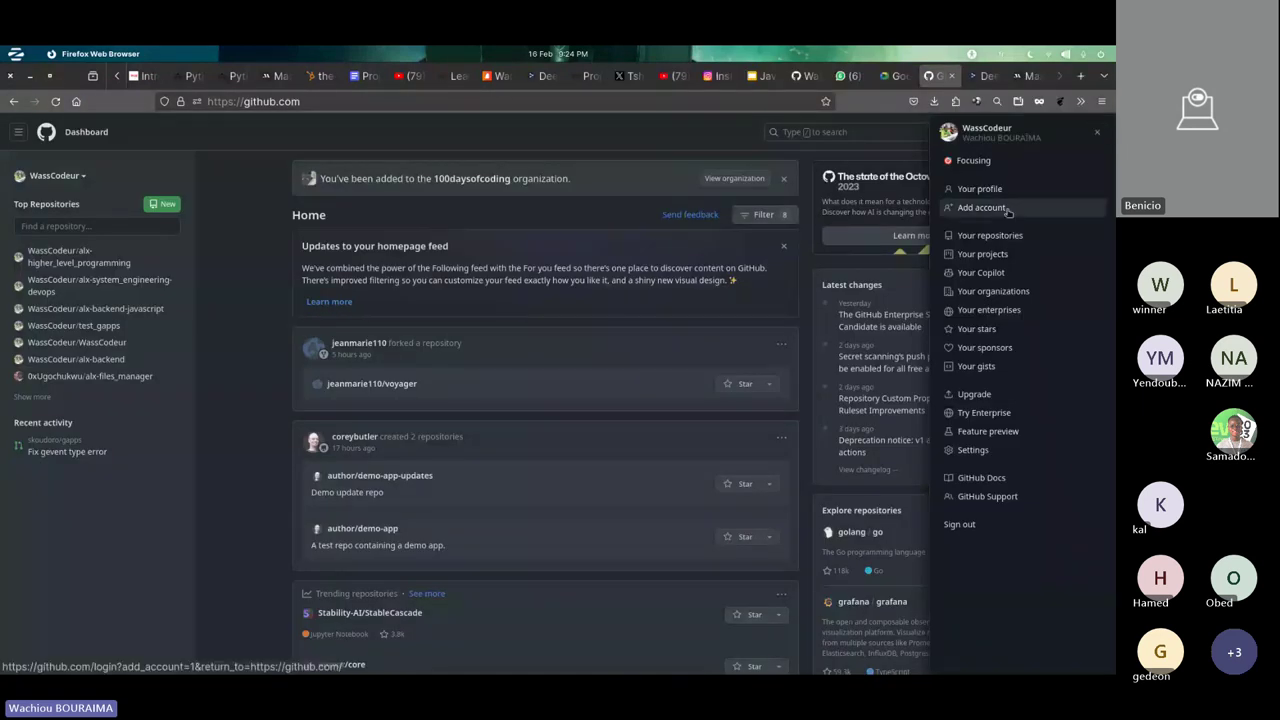
pyautogui.click(907, 143)
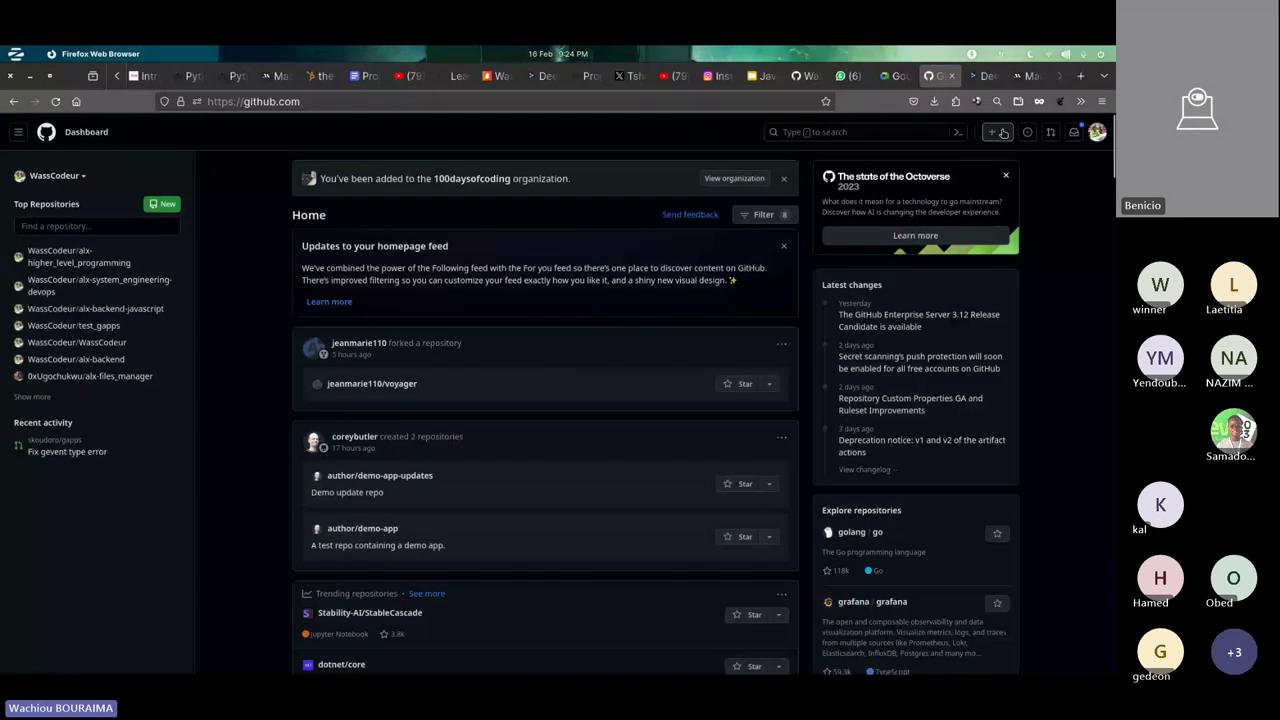
pyautogui.click(994, 131)
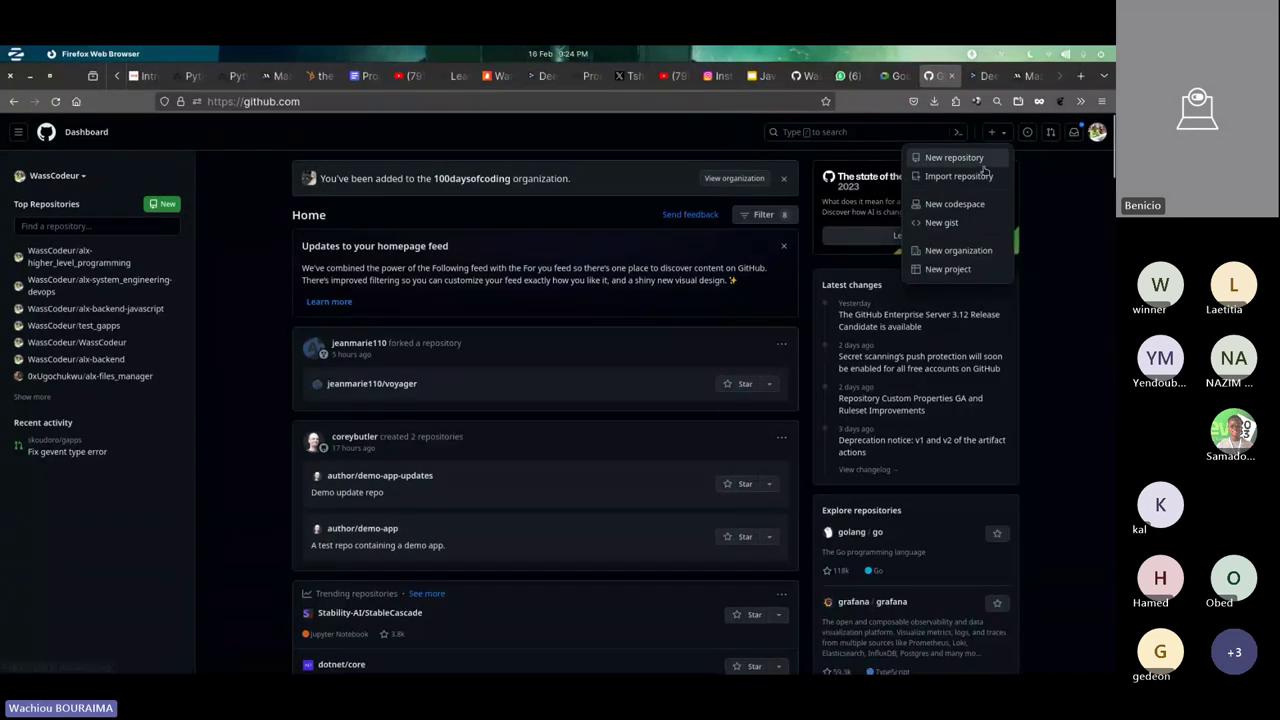
pyautogui.click(984, 162)
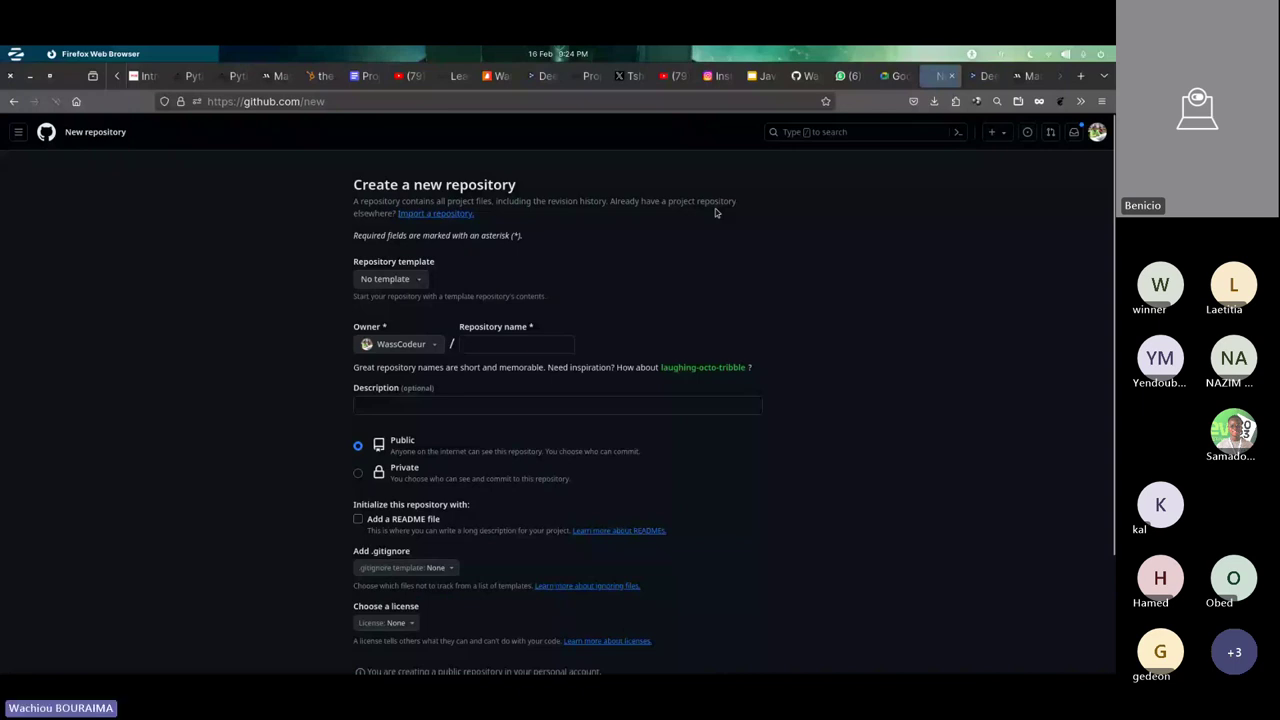
# - Enter 'test' as the repository name, keep it Public, and create the repository
pyautogui.click(519, 347)
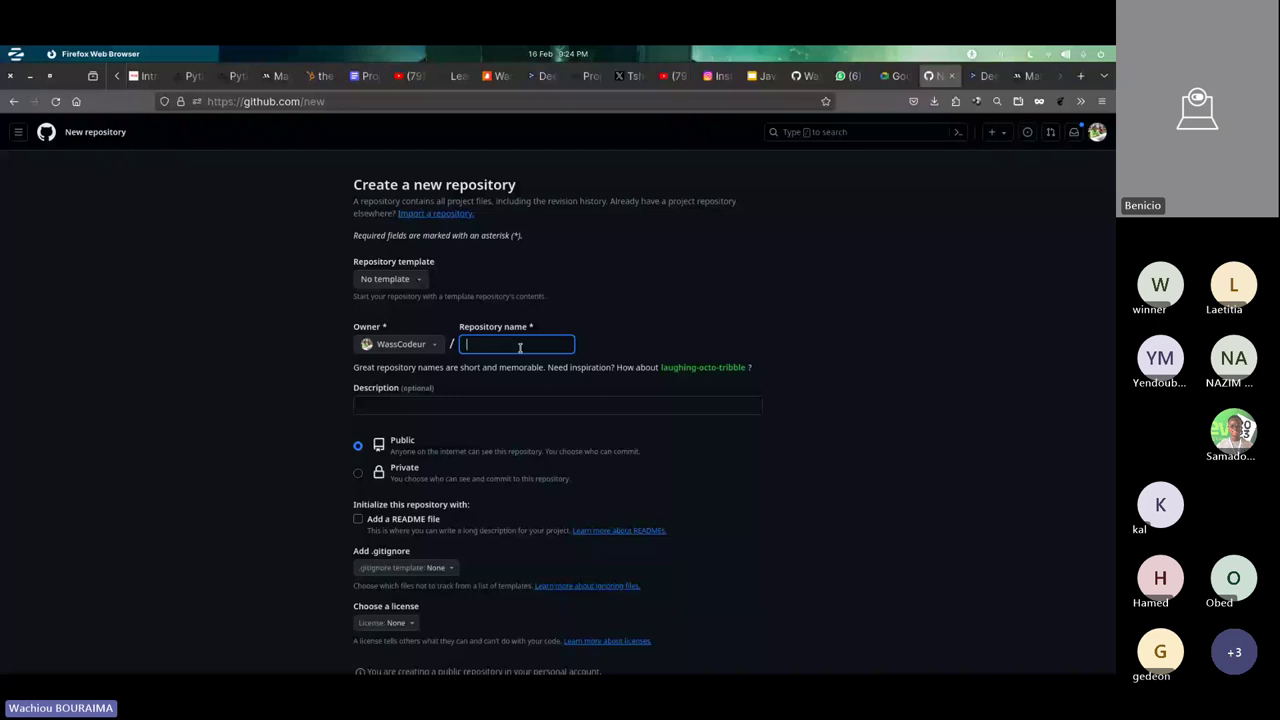
pyautogui.press('BackSpace')
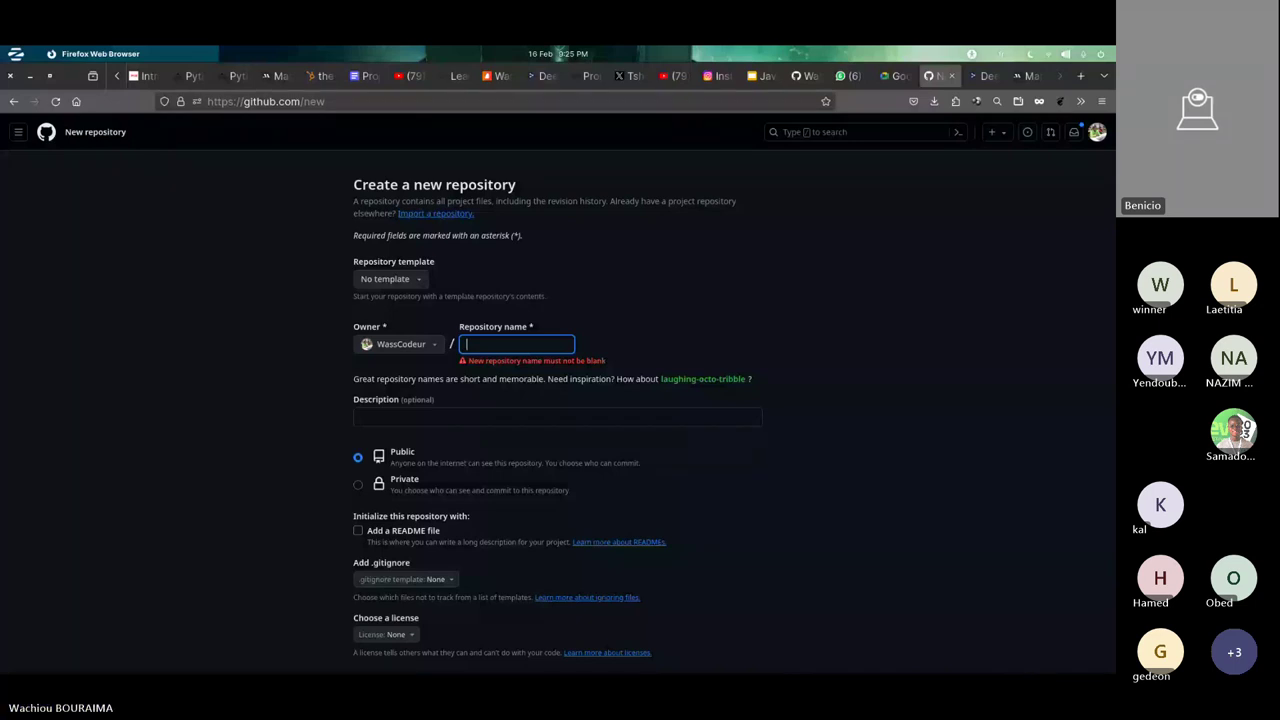
pyautogui.moveTo(235, 632)
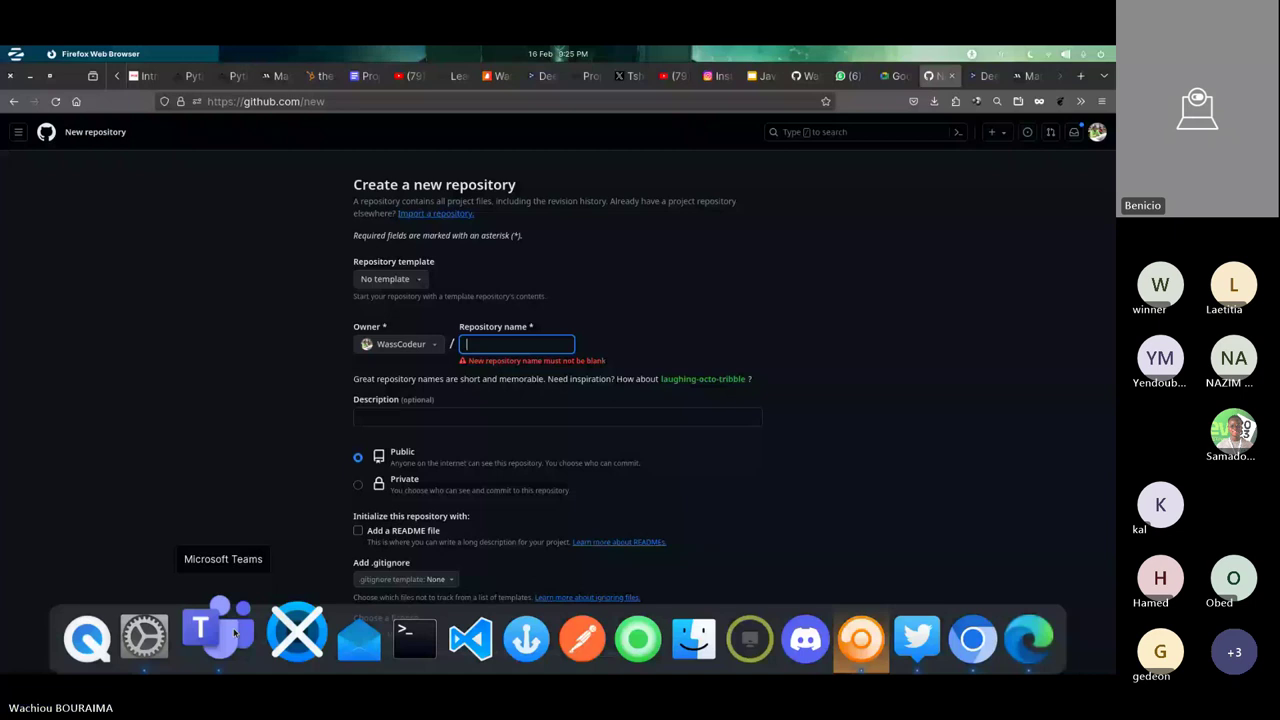
pyautogui.click(235, 632)
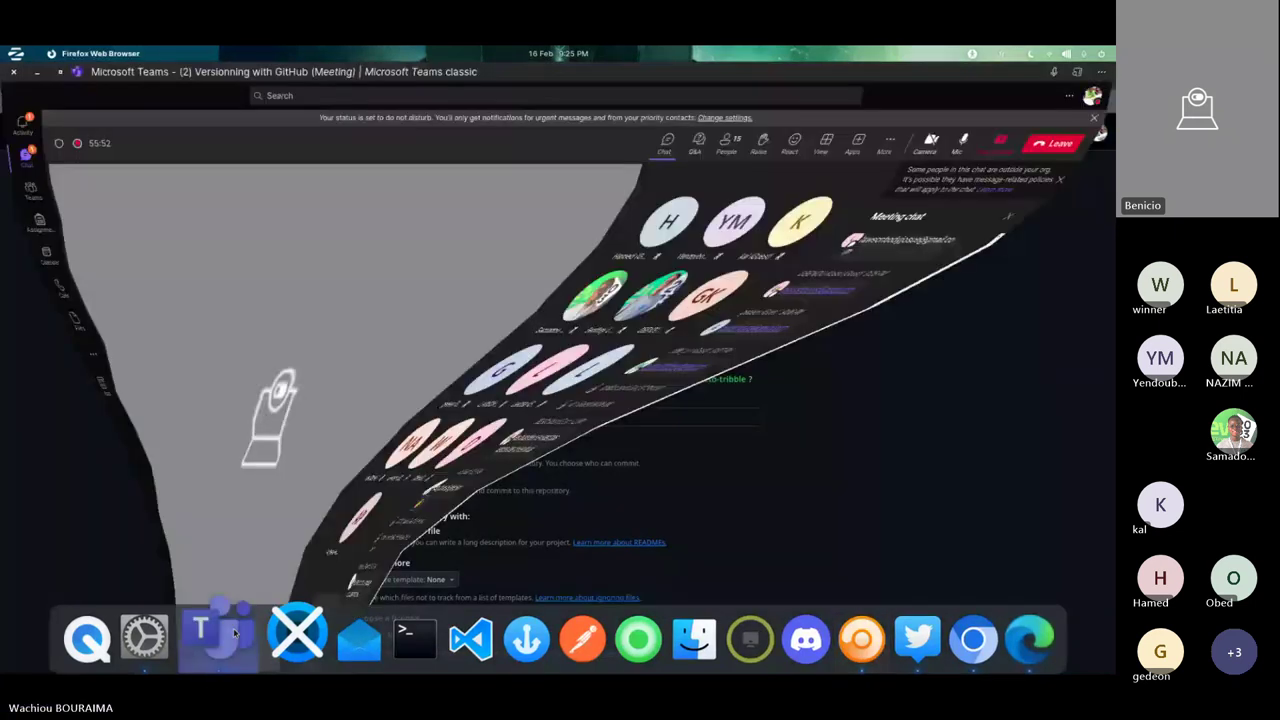
pyautogui.click(235, 632)
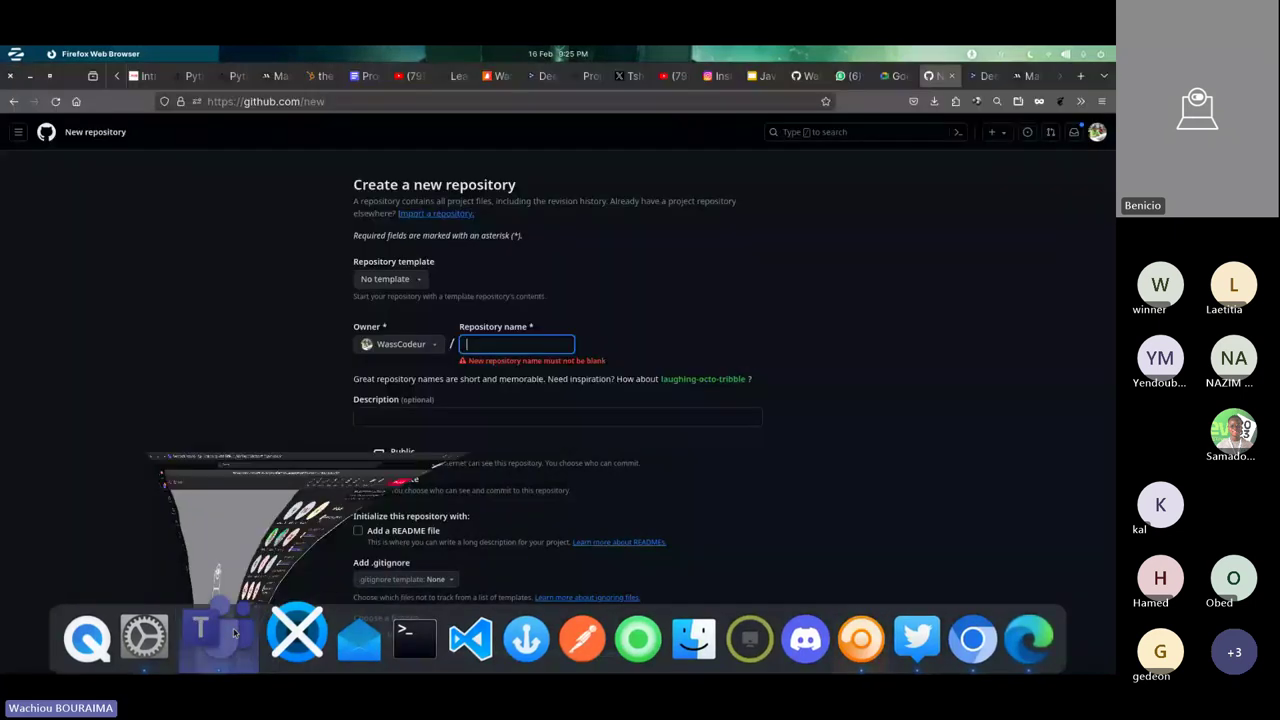
pyautogui.click(498, 343)
pyautogui.press('Escape')
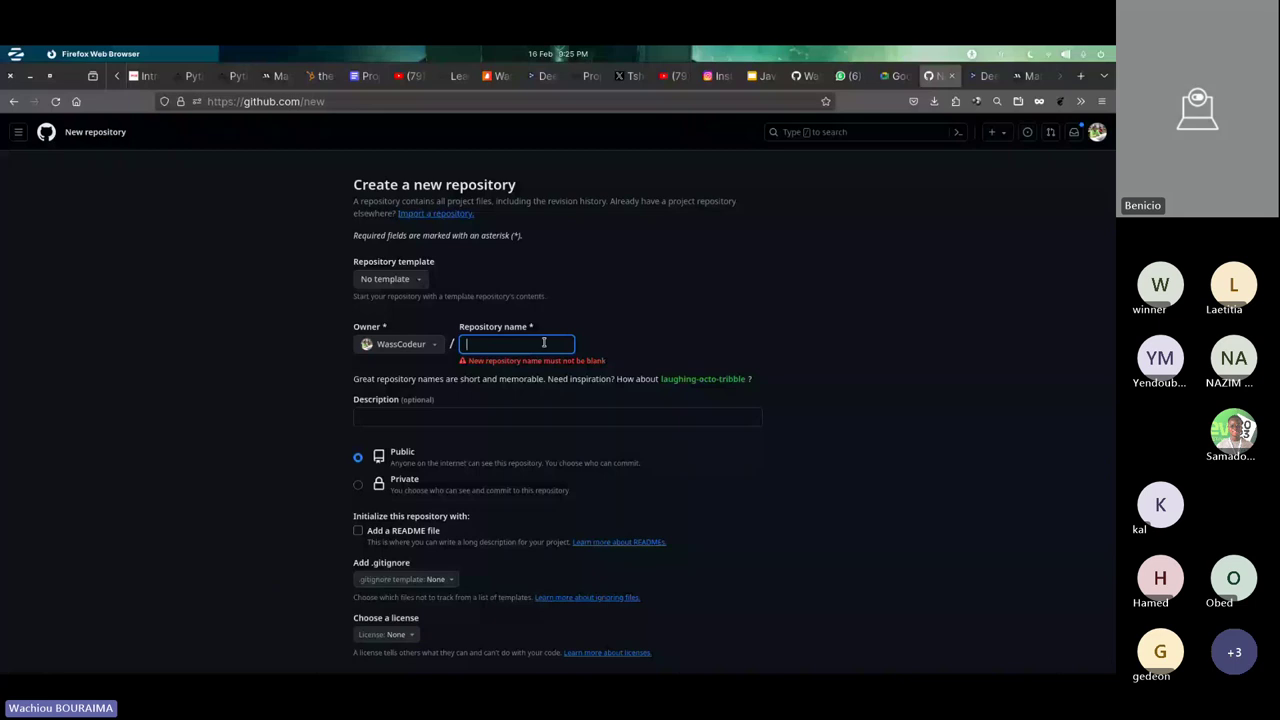
pyautogui.click(544, 342)
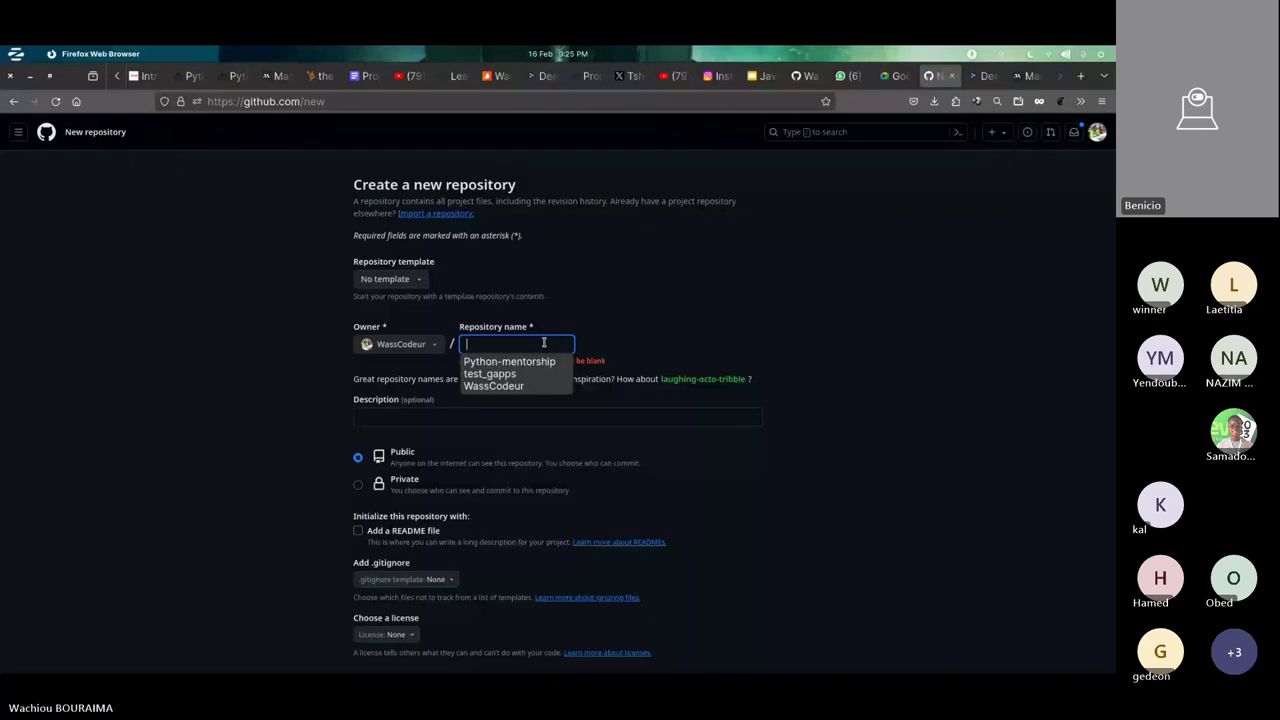
pyautogui.write('test')
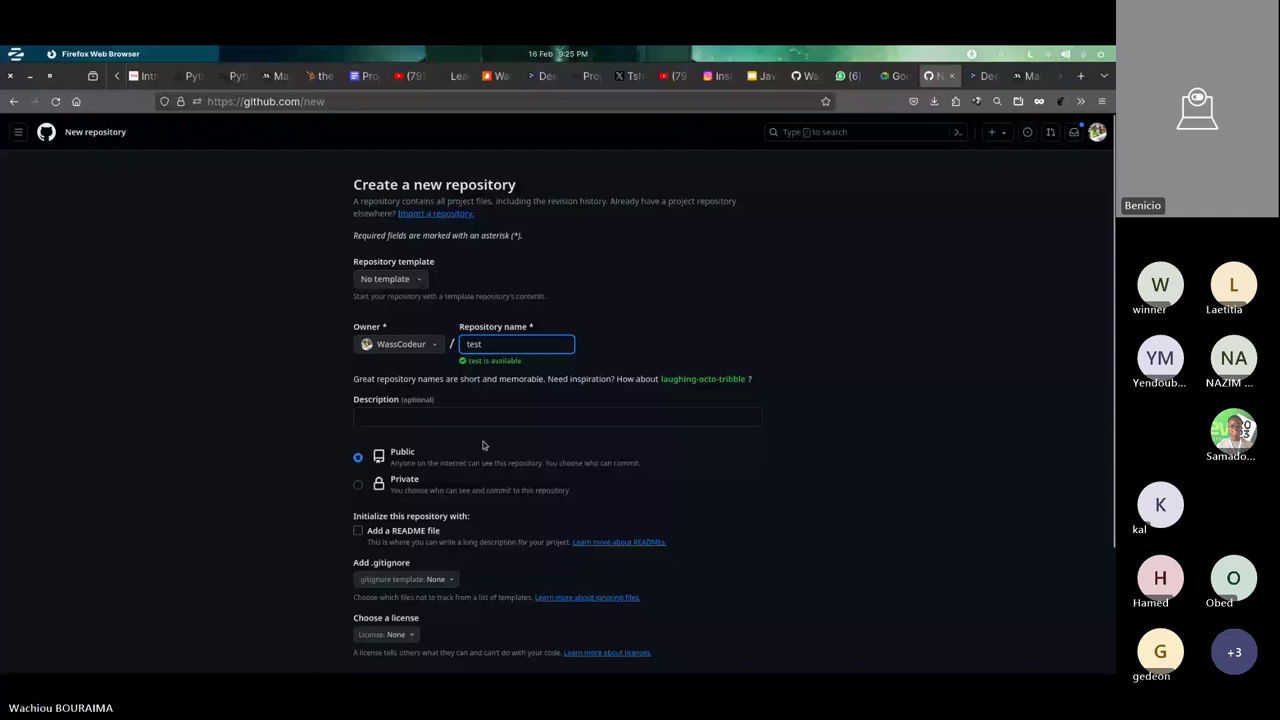
pyautogui.press('Return')
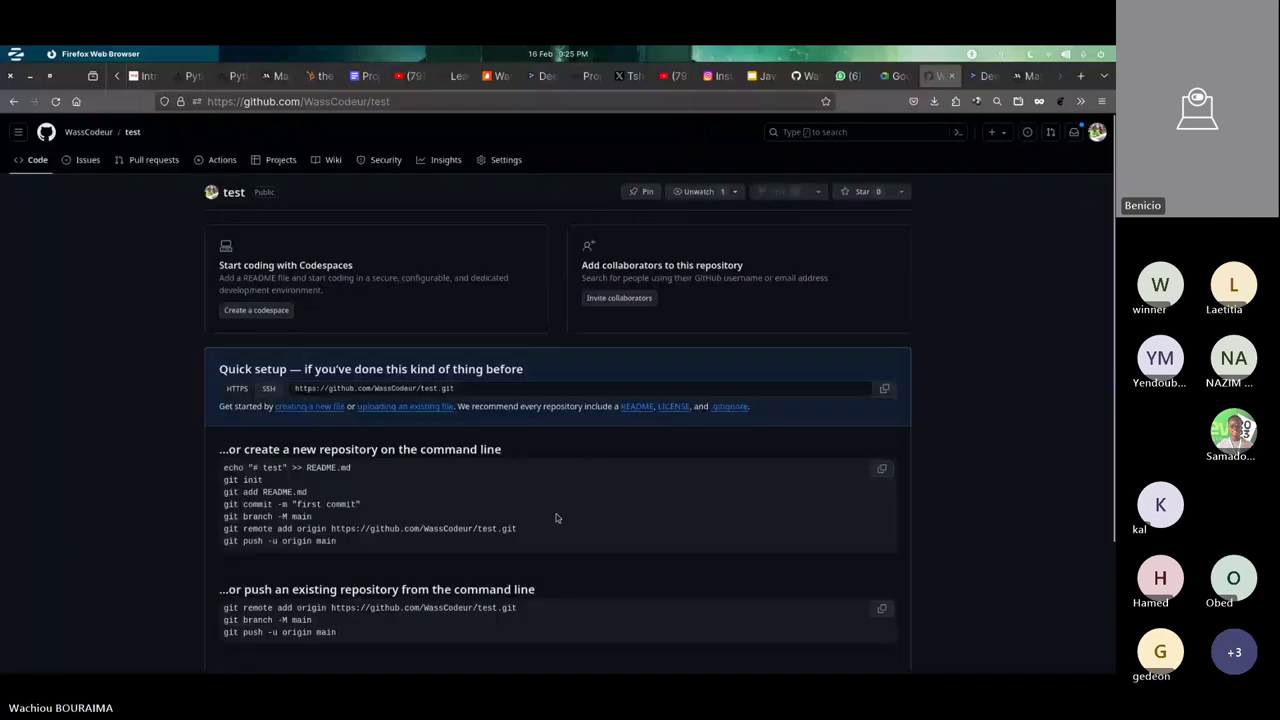
# - Highlight the 'git remote add origin' quick-setup command and open a terminal from the dock
pyautogui.scroll(-2, 557, 518)
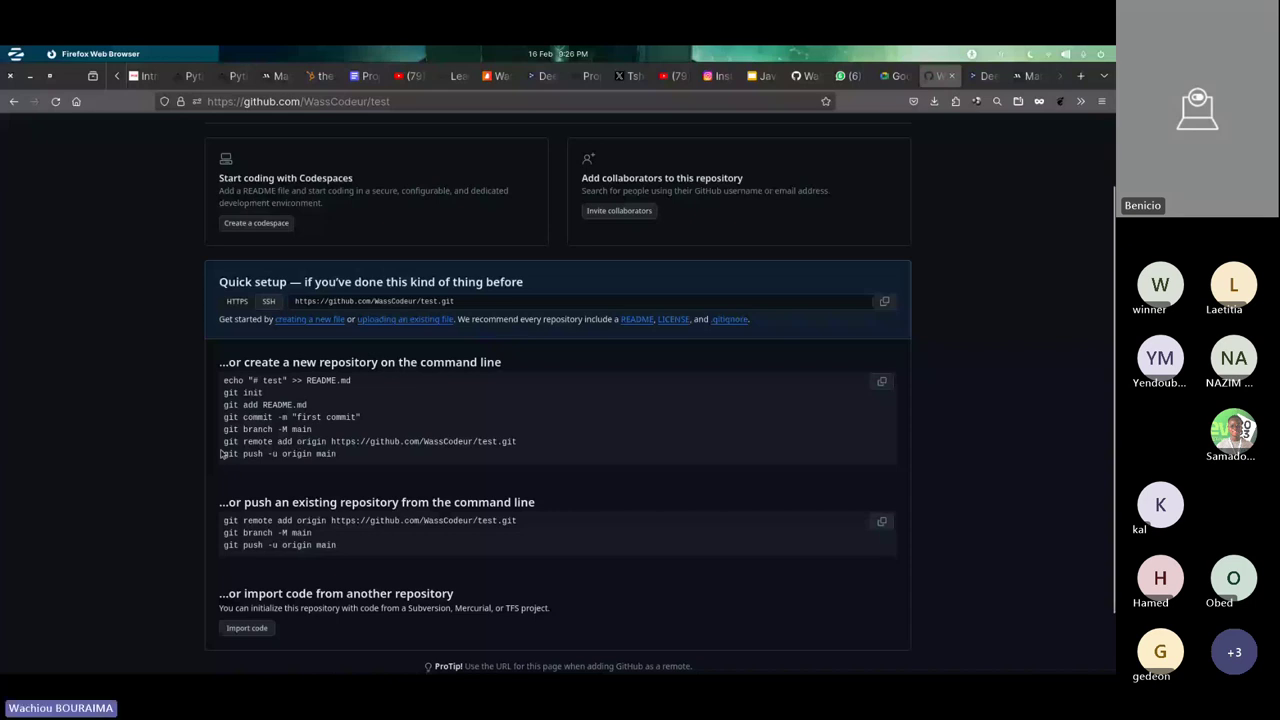
pyautogui.moveTo(222, 450); pyautogui.dragTo(531, 449)
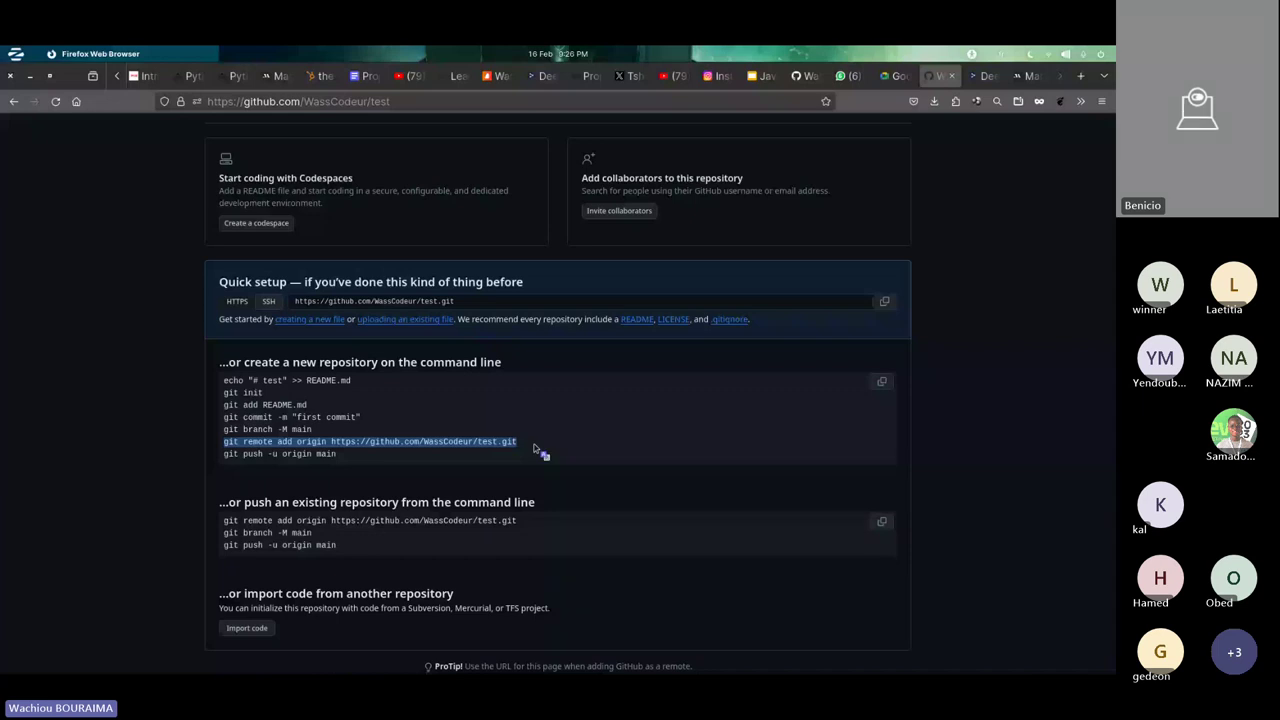
pyautogui.moveTo(535, 450); pyautogui.dragTo(399, 628)
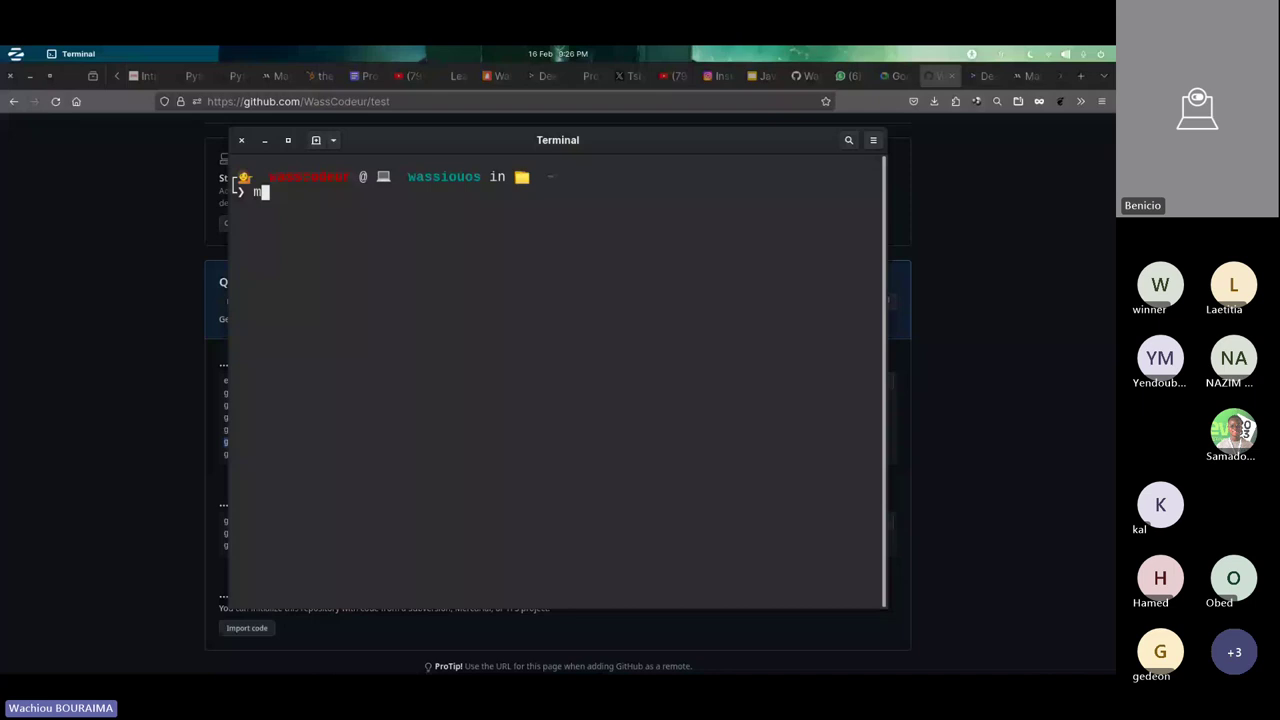
# - Run 'mkdir test && cd test', fixing the stray quote and the mkdr typo
pyautogui.write('mkdr test && cd tes')
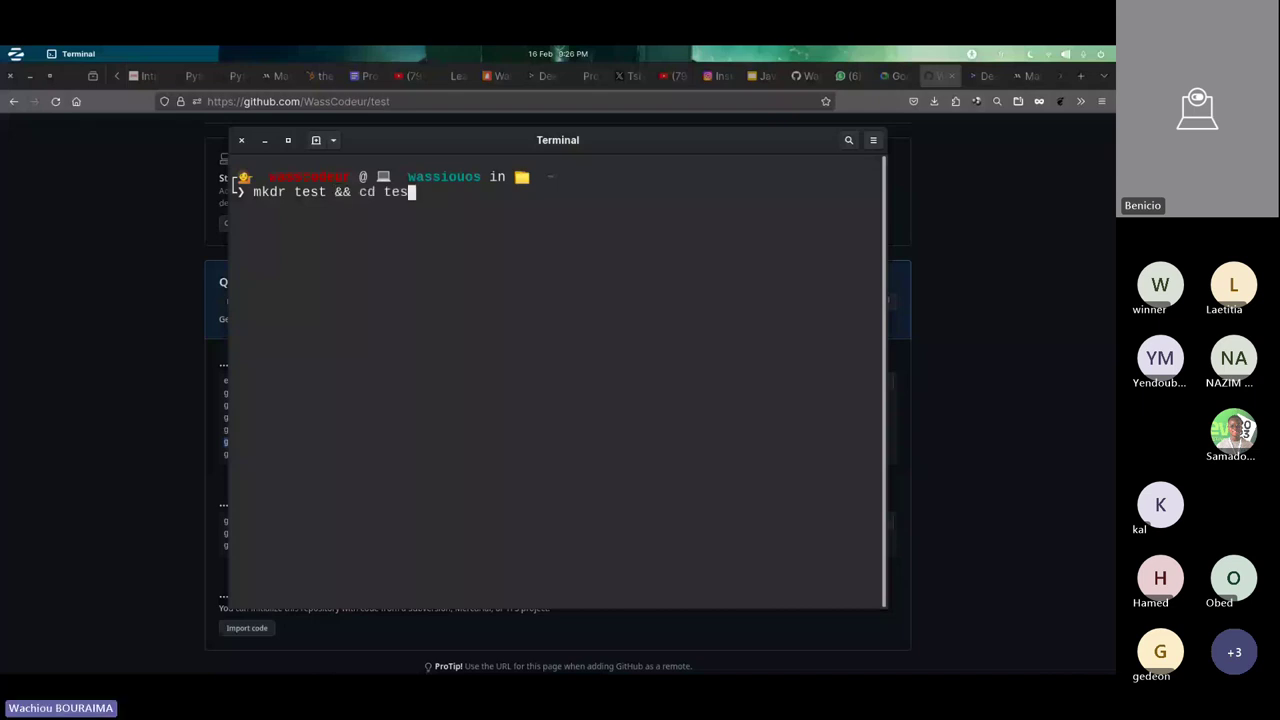
pyautogui.write('t"')
pyautogui.press('Return')
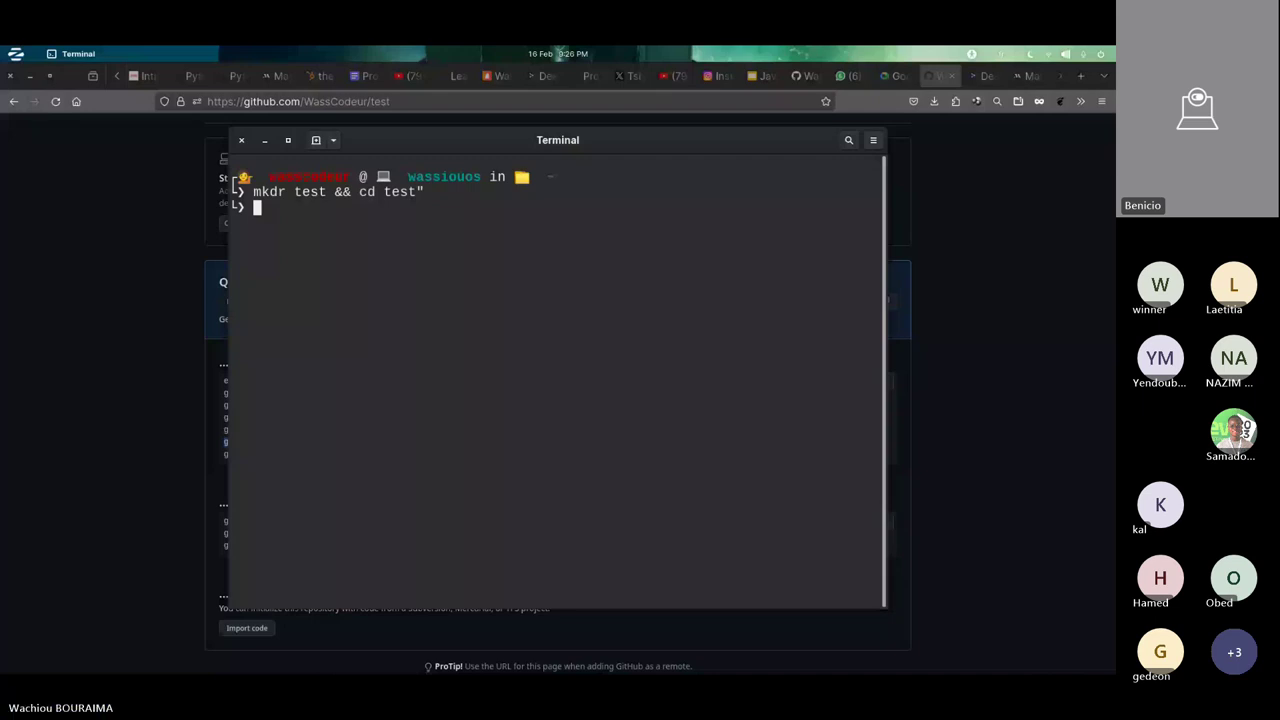
pyautogui.hotkey('ctrl', 'c')
pyautogui.press('Up')
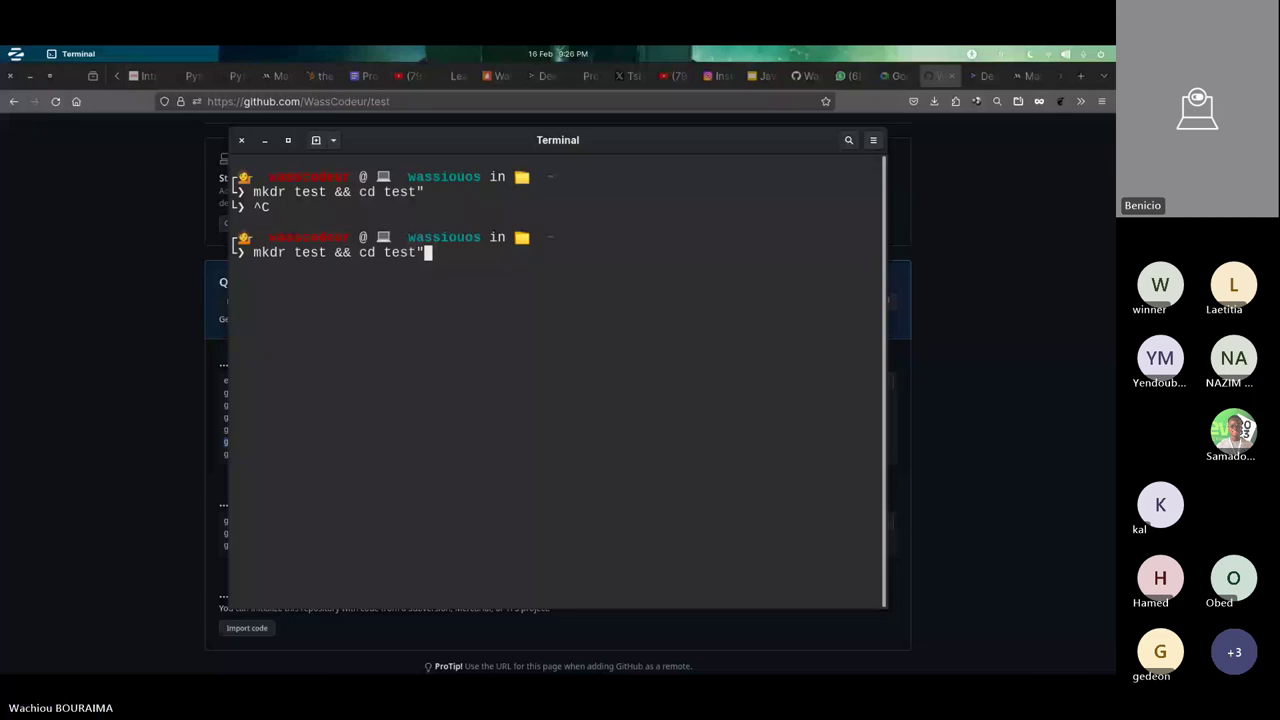
pyautogui.press('BackSpace')
pyautogui.press('Return')
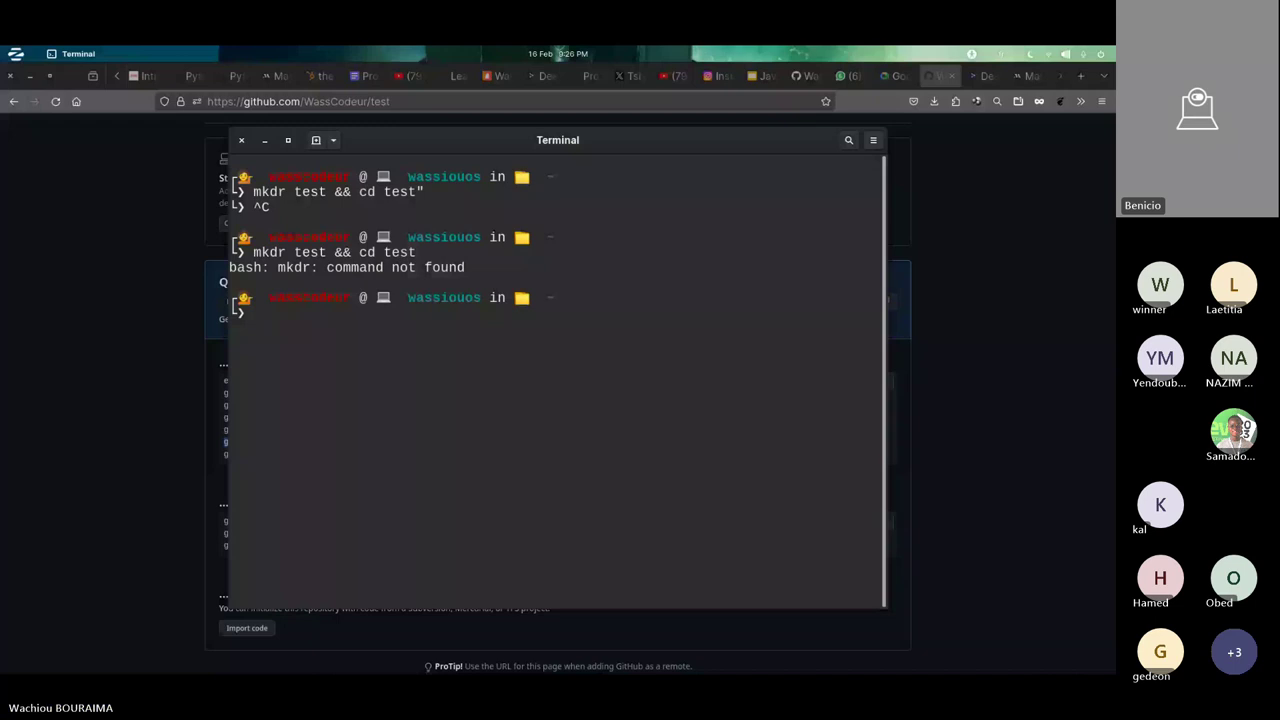
pyautogui.press('Up')
pyautogui.press('Left')
pyautogui.press('Left')
pyautogui.press('Left')
pyautogui.press('Left')
pyautogui.press('Left')
pyautogui.press('Left')
pyautogui.press('Left')
pyautogui.press('Left')
pyautogui.press('Left')
pyautogui.press('Left')
pyautogui.press('Left')
pyautogui.press('Left')
pyautogui.press('Left')
pyautogui.press('Left')
pyautogui.press('Left')
pyautogui.press('Left')
pyautogui.press('Left')
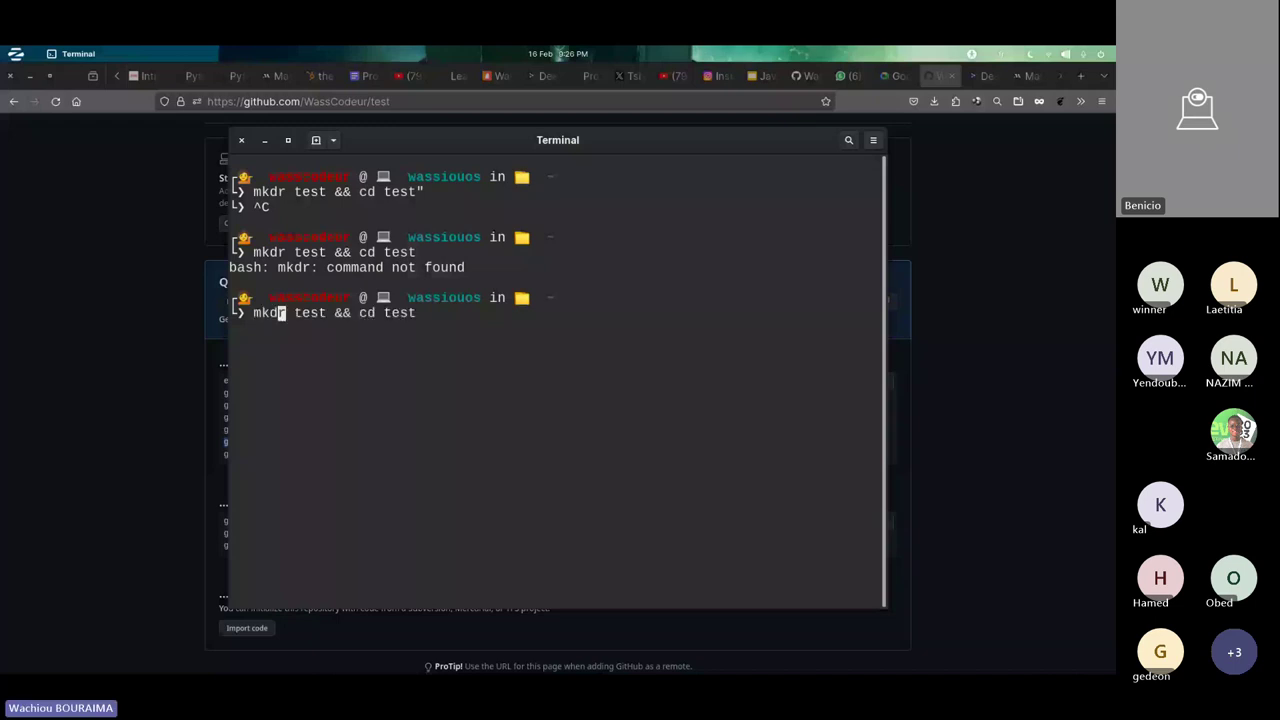
pyautogui.write('i')
pyautogui.press('Return')
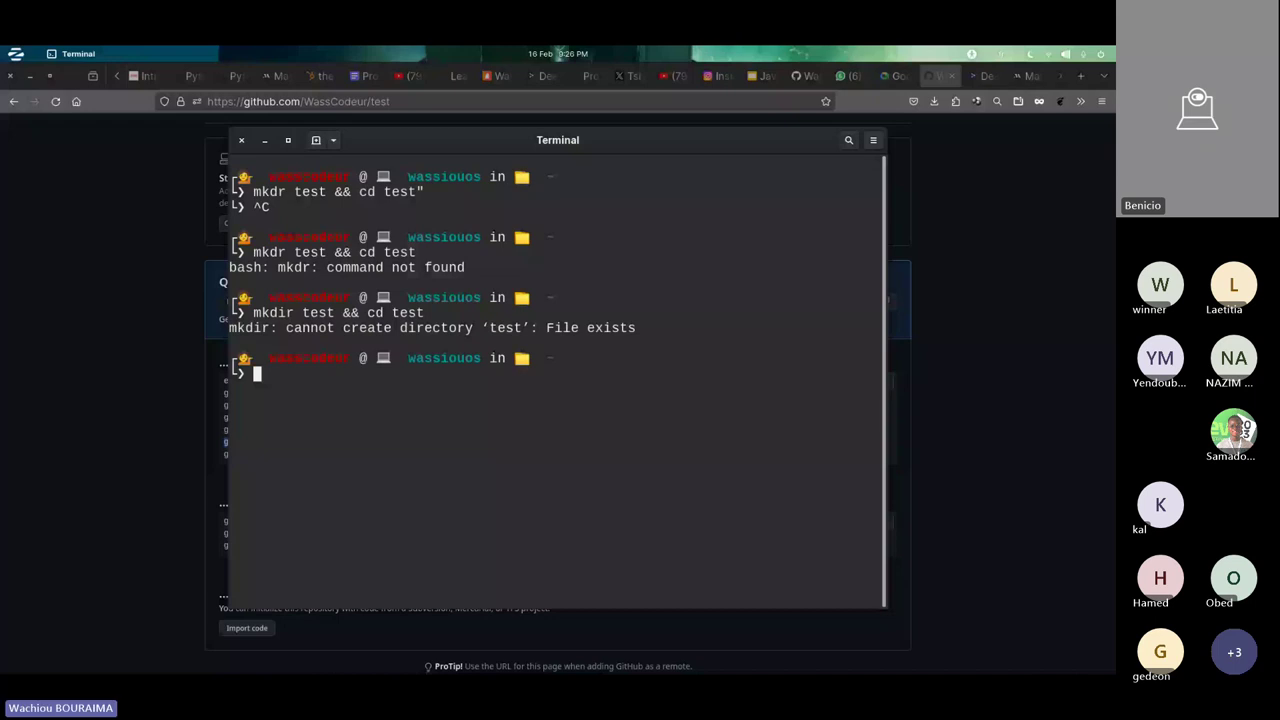
# - Change the command to 'mkdir test_mlsa && cd test_mlsa', run it, and return to Firefox
pyautogui.press('Up')
pyautogui.press('BackSpace')
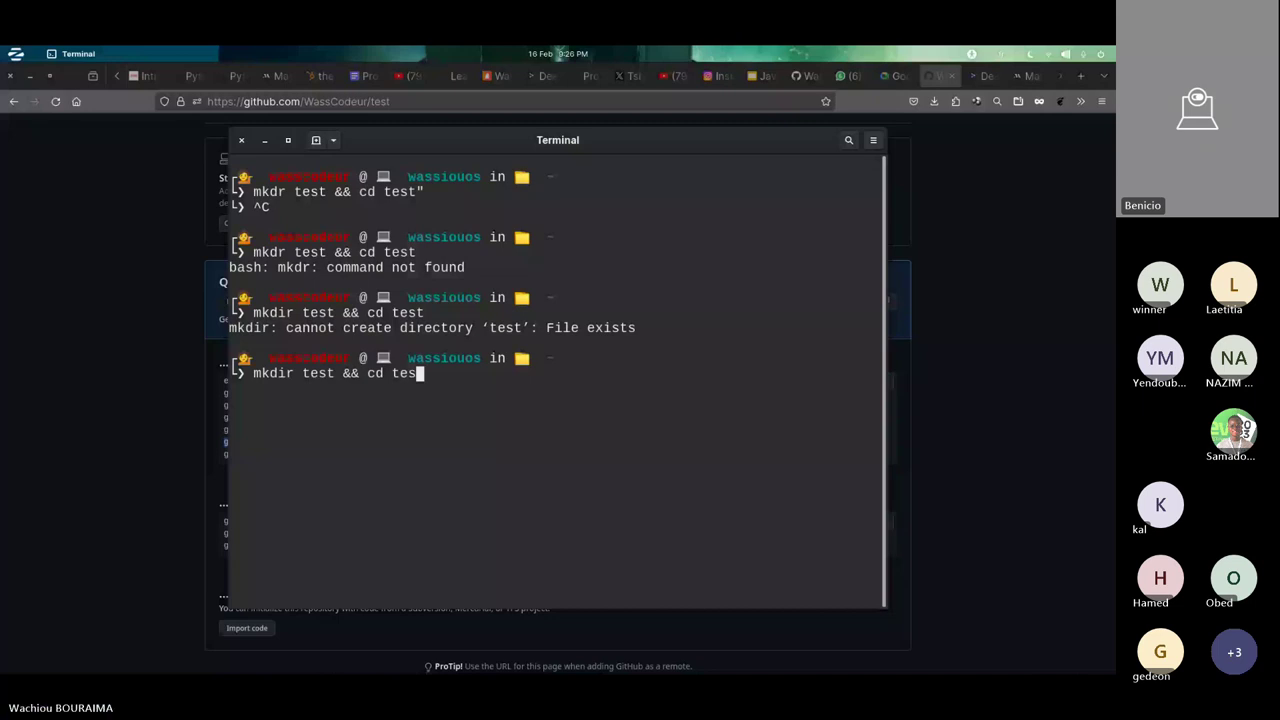
pyautogui.write('t_mlsa')
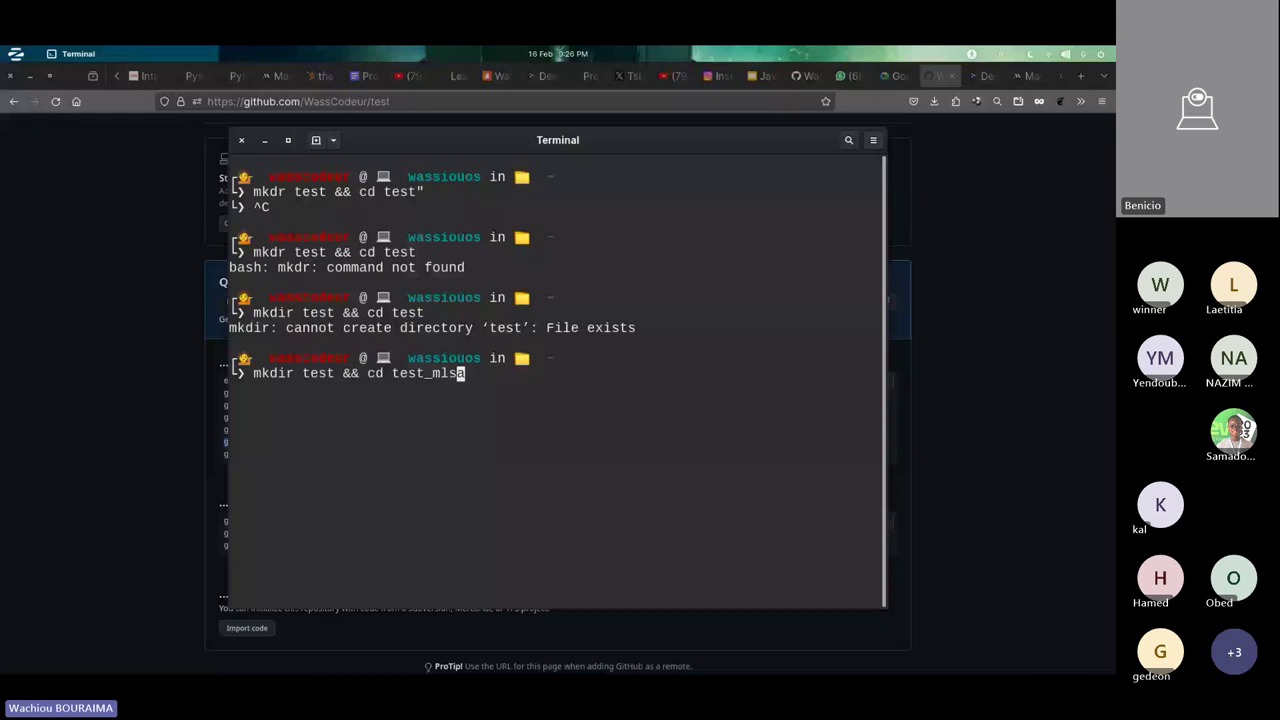
pyautogui.press('Left')
pyautogui.press('Left')
pyautogui.press('Left')
pyautogui.press('Left')
pyautogui.press('Left')
pyautogui.press('Left')
pyautogui.press('Left')
pyautogui.press('Left')
pyautogui.press('Left')
pyautogui.press('Left')
pyautogui.press('Left')
pyautogui.press('Left')
pyautogui.press('Left')
pyautogui.press('Left')
pyautogui.press('Left')
pyautogui.write('_mlsa')
pyautogui.press('Return')
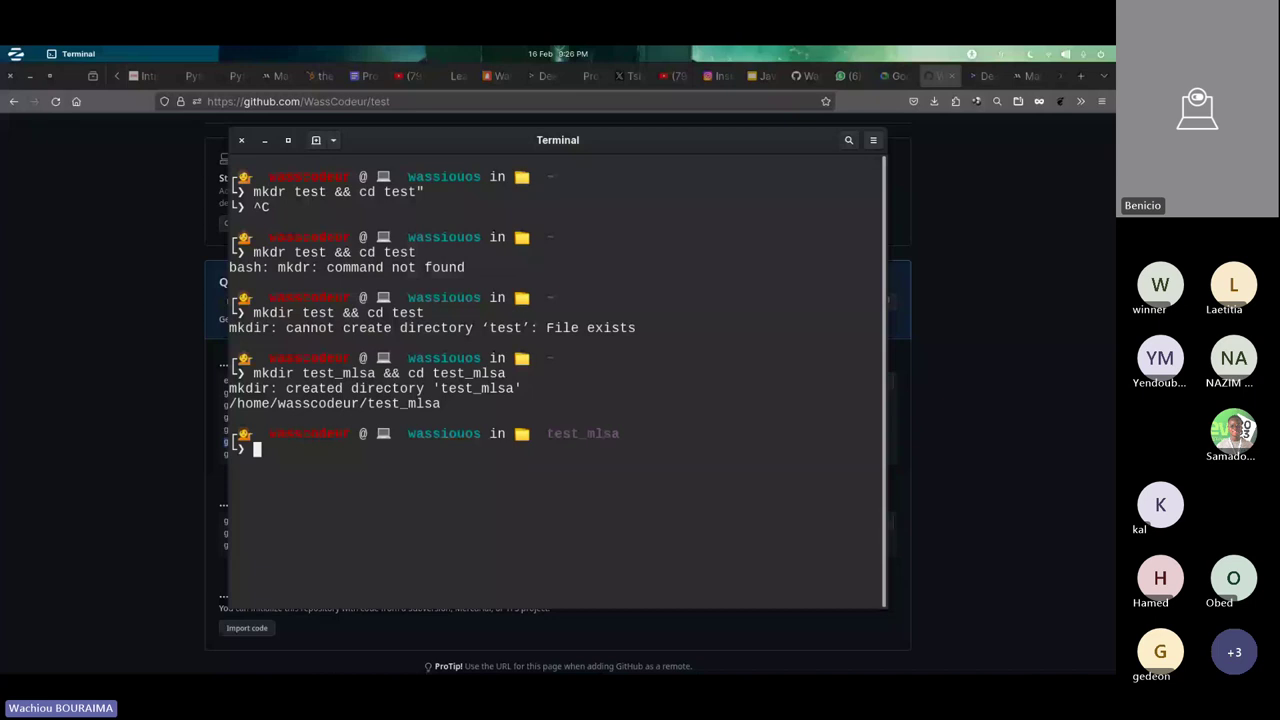
pyautogui.hotkey('alt', 'Tab')
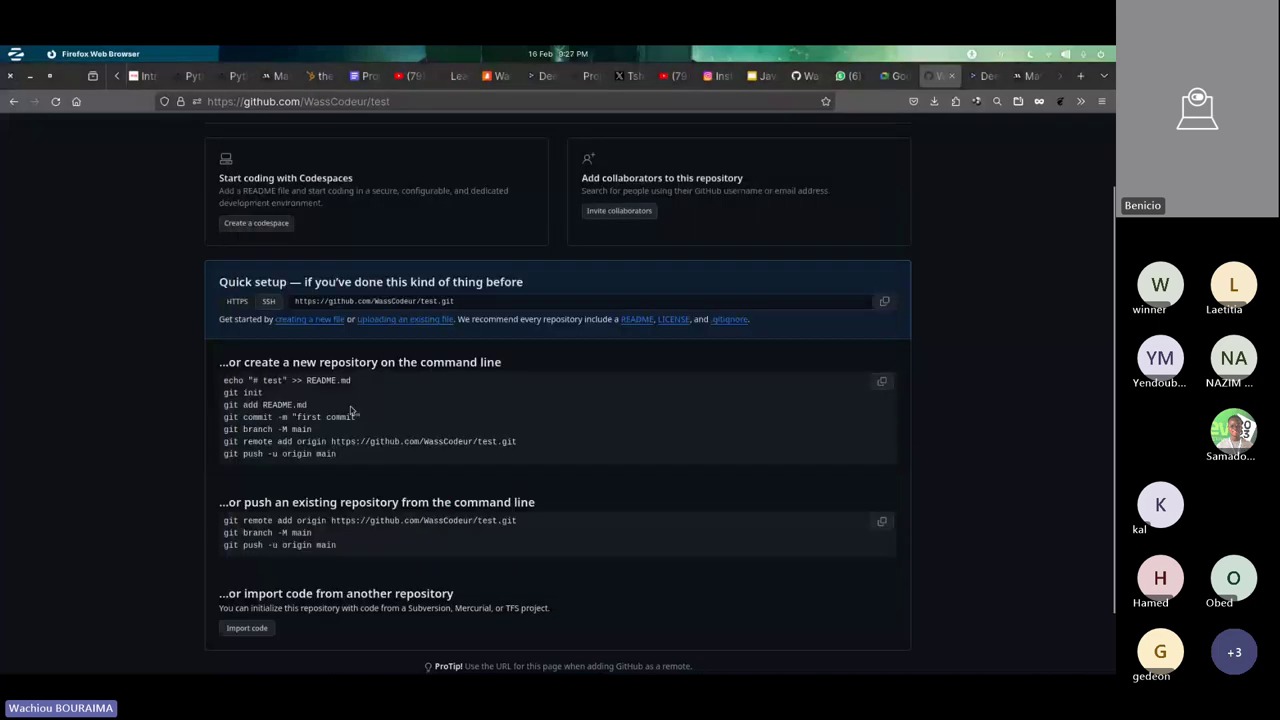